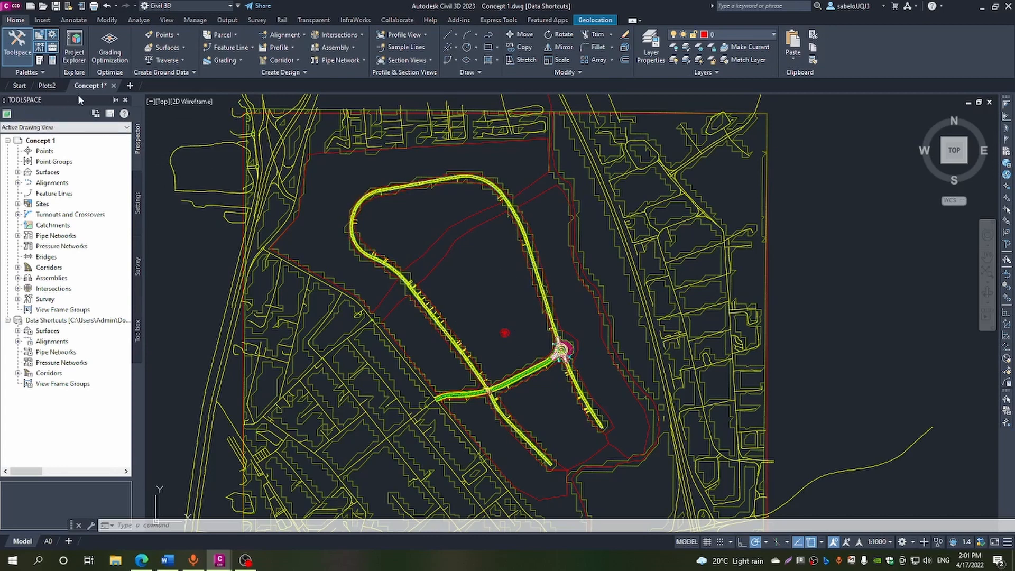
Switch to the Plots2 drawing and bring the whole site boundary into view.
{"action": "left_click", "coordinate": [49, 86]}
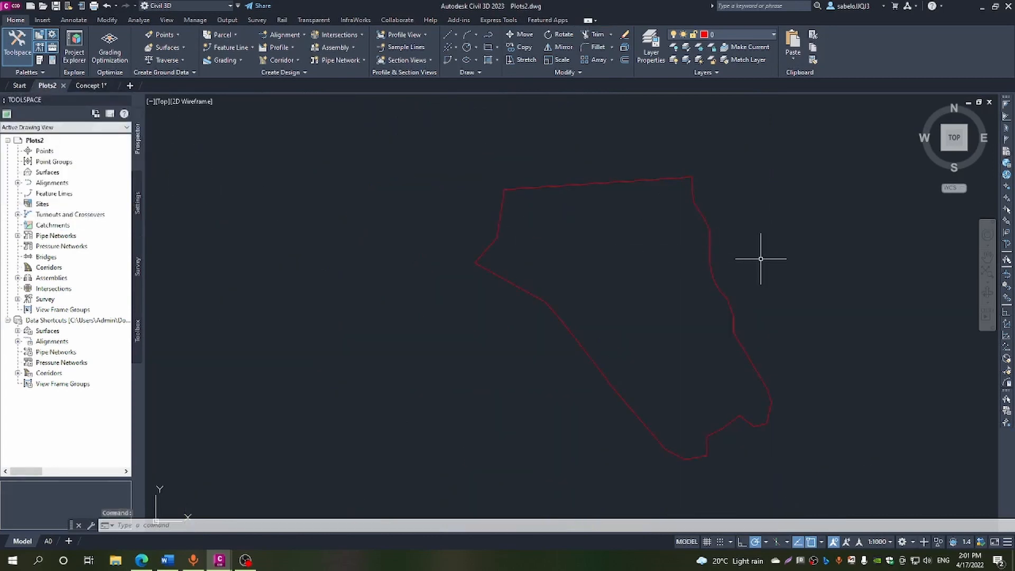
{"action": "scroll", "coordinate": [759, 260], "scroll_direction": "down", "scroll_amount": 2}
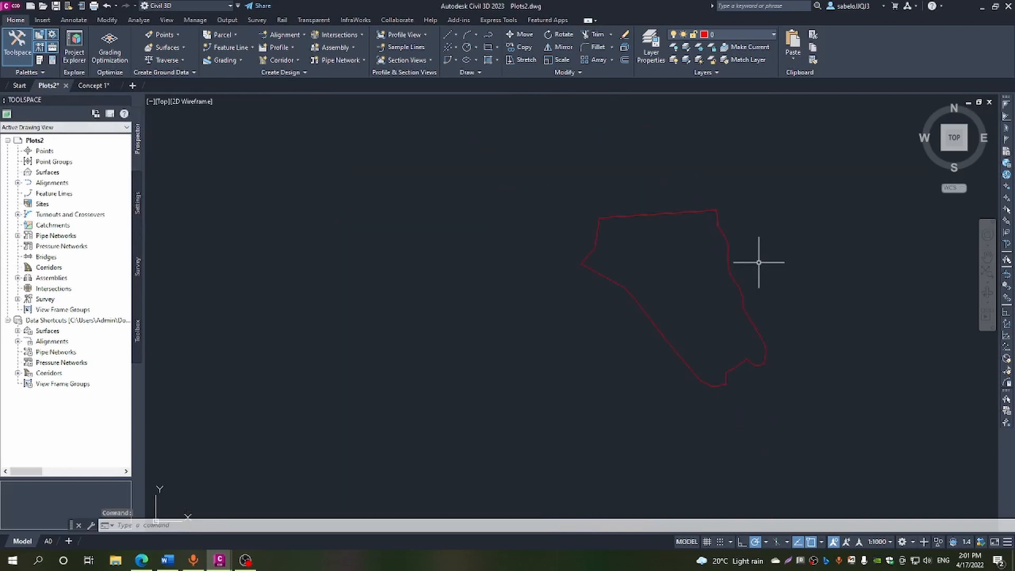
{"action": "scroll", "coordinate": [817, 315], "scroll_direction": "up", "scroll_amount": 2}
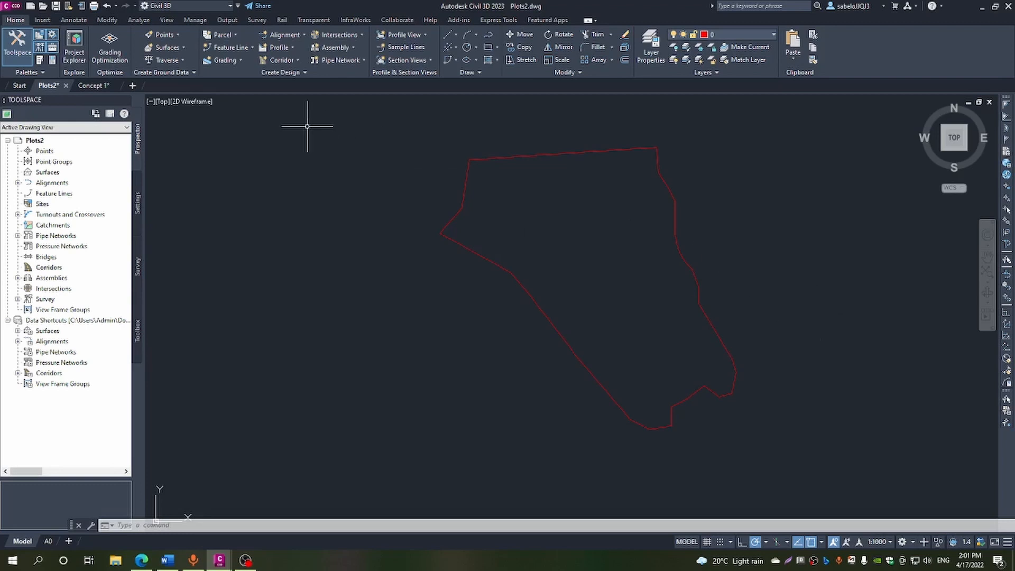
Start Create Parcel from Objects with the closed site boundary polyline as the object to convert.
{"action": "left_click", "coordinate": [235, 35]}
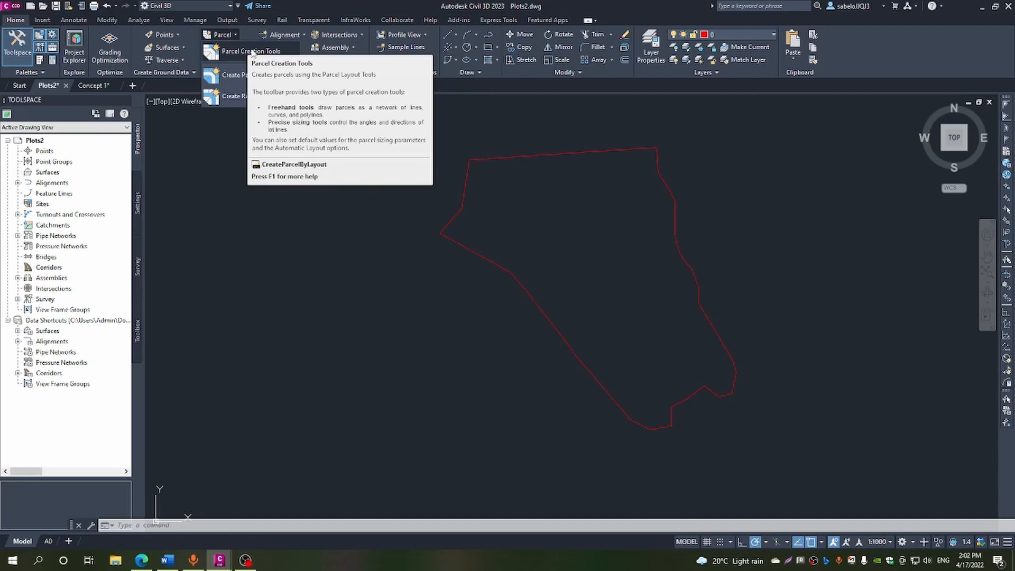
{"action": "left_click", "coordinate": [258, 75]}
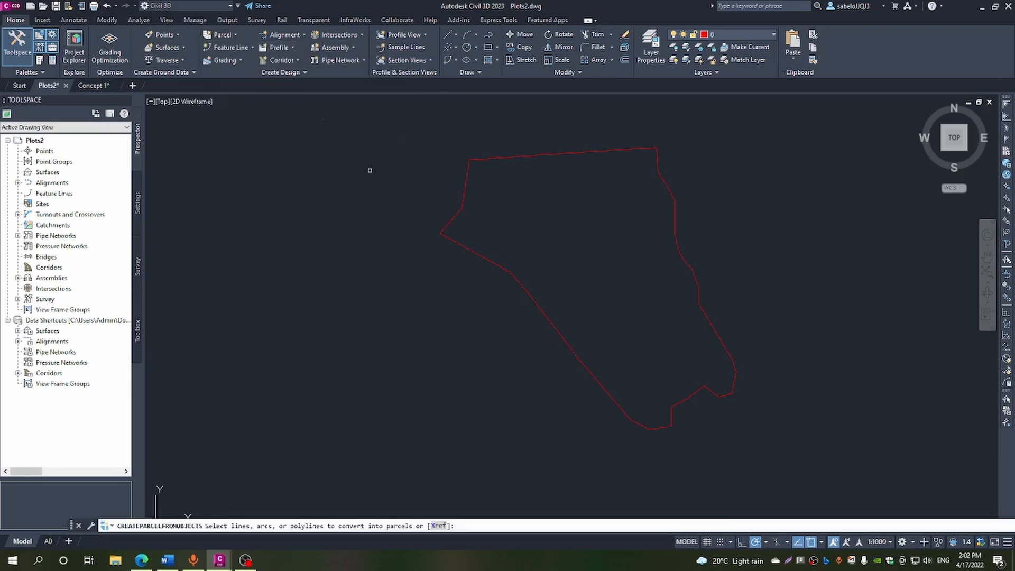
{"action": "left_click", "coordinate": [443, 236]}
{"action": "right_click", "coordinate": [442, 236]}
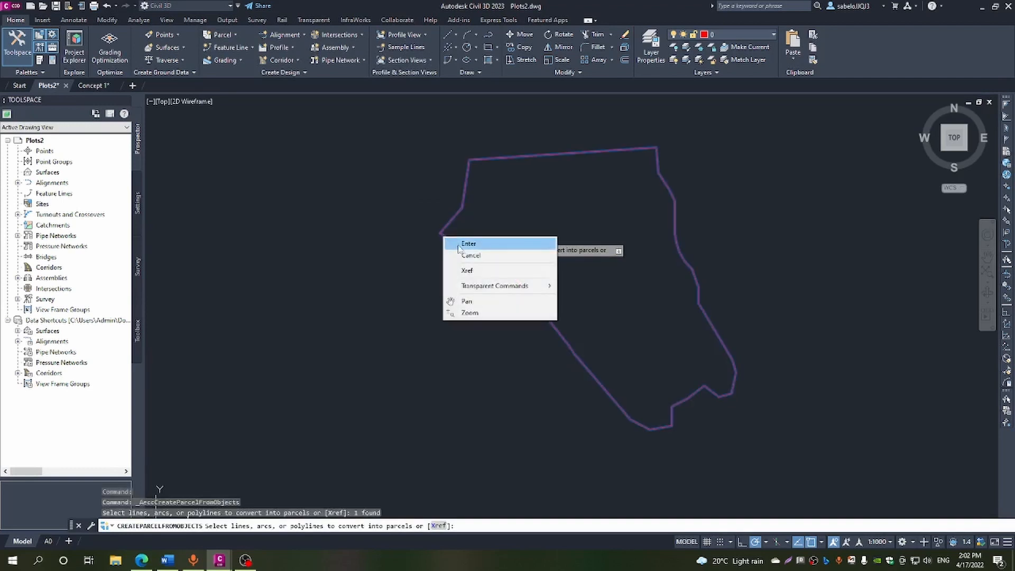
{"action": "left_click", "coordinate": [458, 247]}
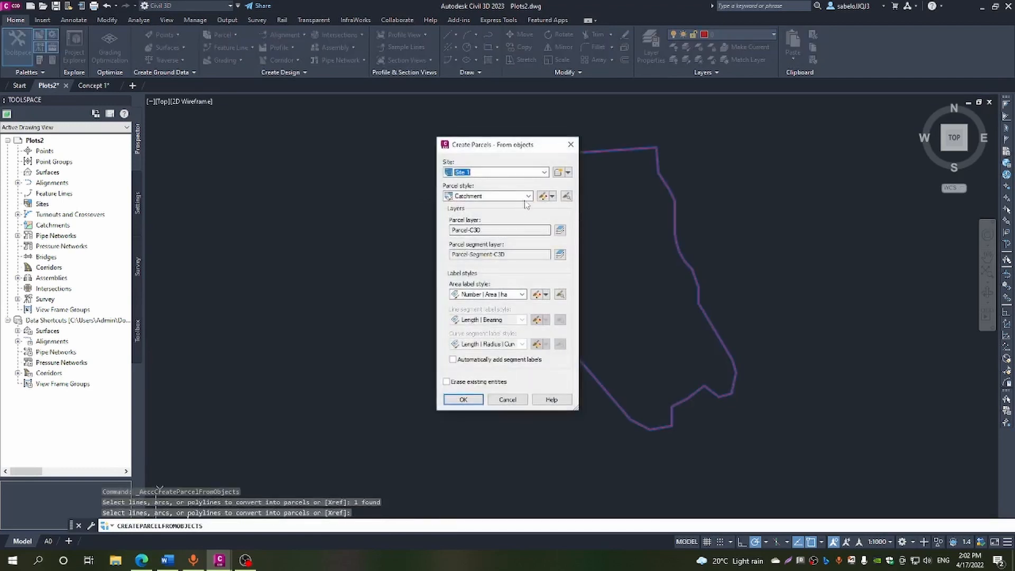
Set the parcel style to Business 1.
{"action": "left_click", "coordinate": [528, 196]}
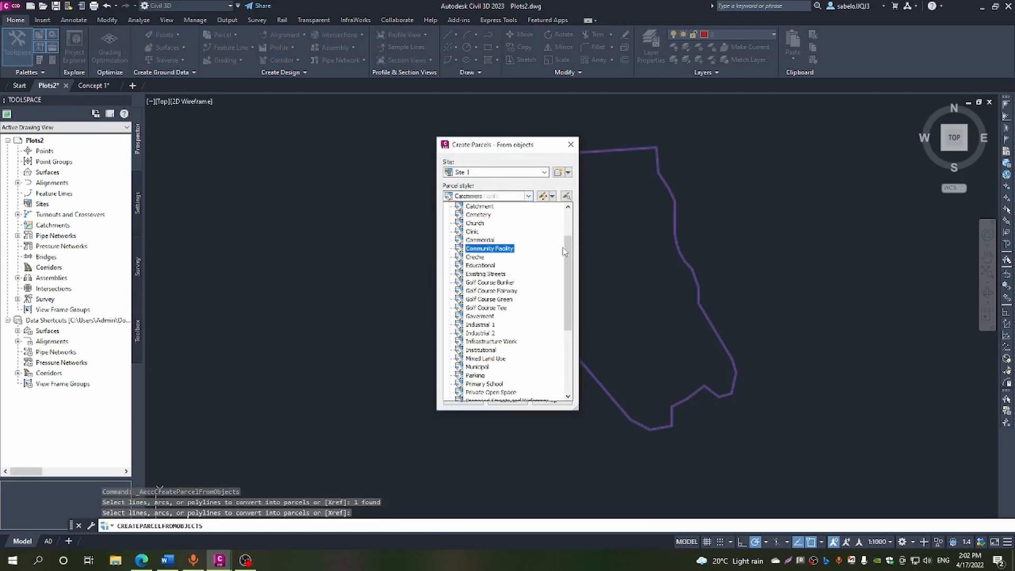
{"action": "left_click_drag", "start_coordinate": [564, 257], "coordinate": [564, 238]}
{"action": "scroll", "coordinate": [564, 238], "scroll_direction": "up", "scroll_amount": 3}
{"action": "left_click", "coordinate": [492, 228]}
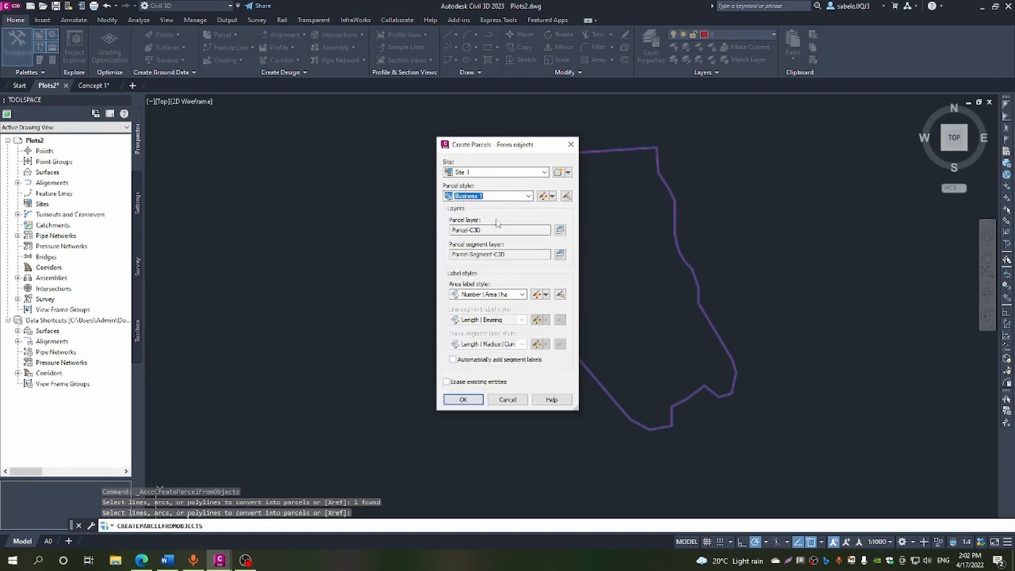
Create a new site named Industrial for the parcel.
{"action": "left_click", "coordinate": [558, 172]}
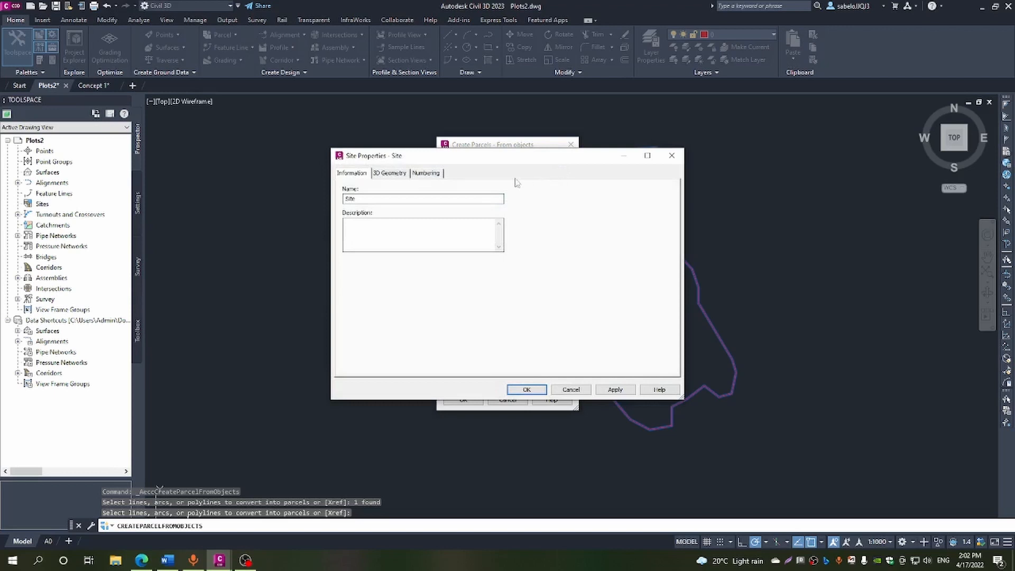
{"action": "left_click_drag", "start_coordinate": [370, 199], "coordinate": [341, 199]}
{"action": "type", "text": "Industrial"}
{"action": "left_click", "coordinate": [511, 392]}
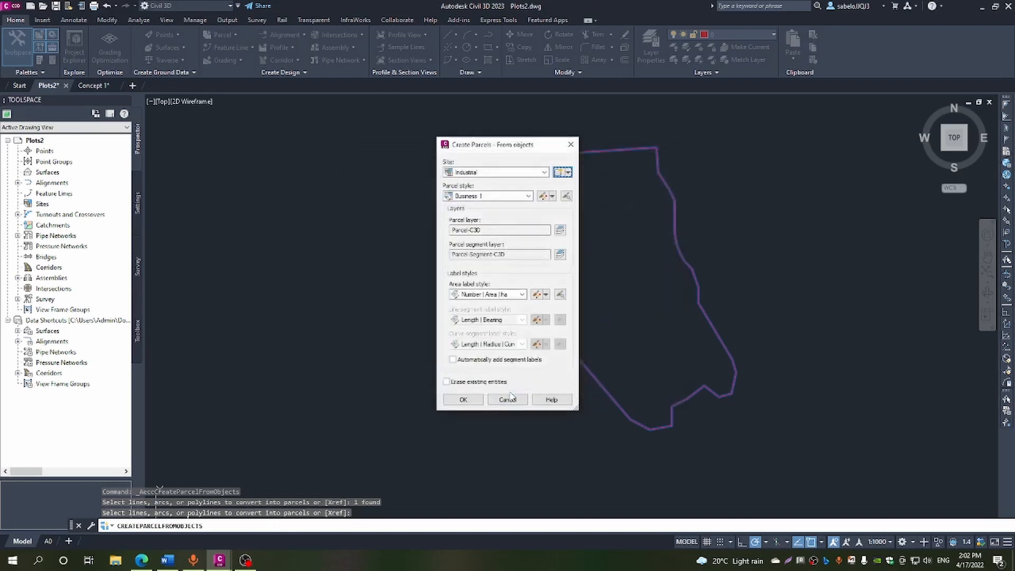
Enable automatic segment labels and erasing of existing entities, and create the boundary parcel.
{"action": "left_click", "coordinate": [453, 360]}
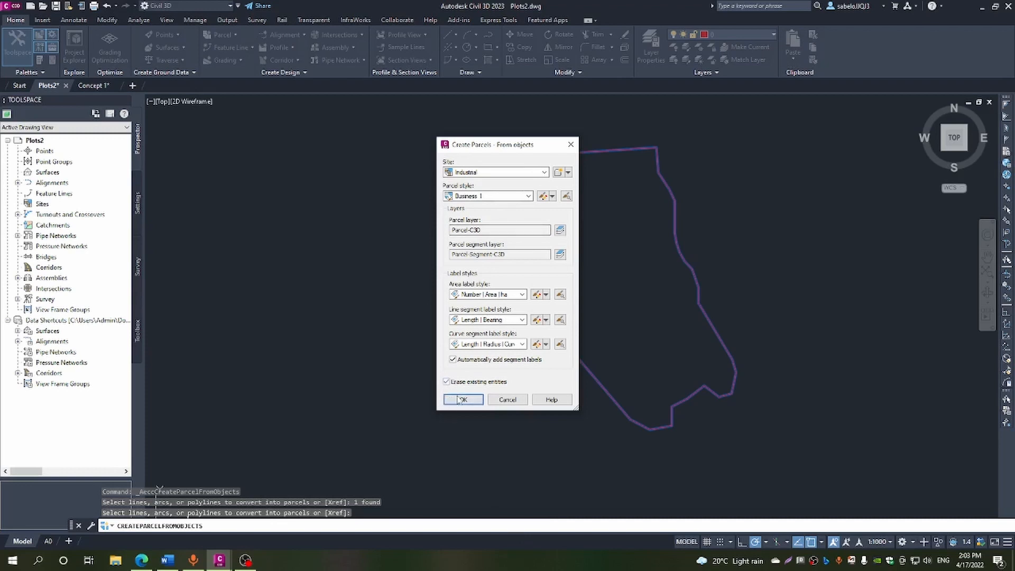
{"action": "left_click", "coordinate": [463, 399]}
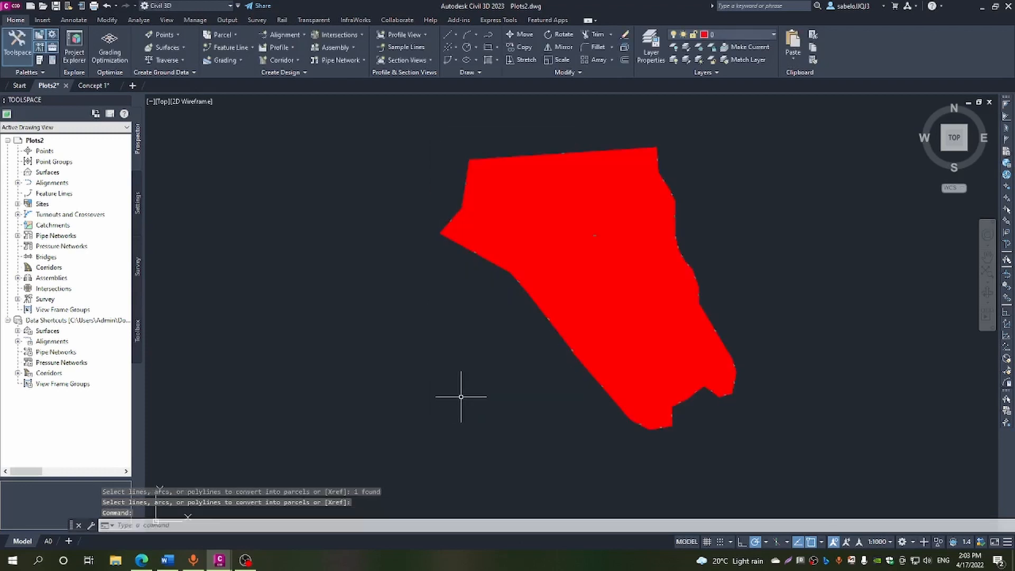
Edit the boundary parcel's style to turn off the visibility of the Parcel Area Fill component.
{"action": "scroll", "coordinate": [807, 374], "scroll_direction": "up", "scroll_amount": 2}
{"action": "scroll", "coordinate": [807, 374], "scroll_direction": "down", "scroll_amount": 2}
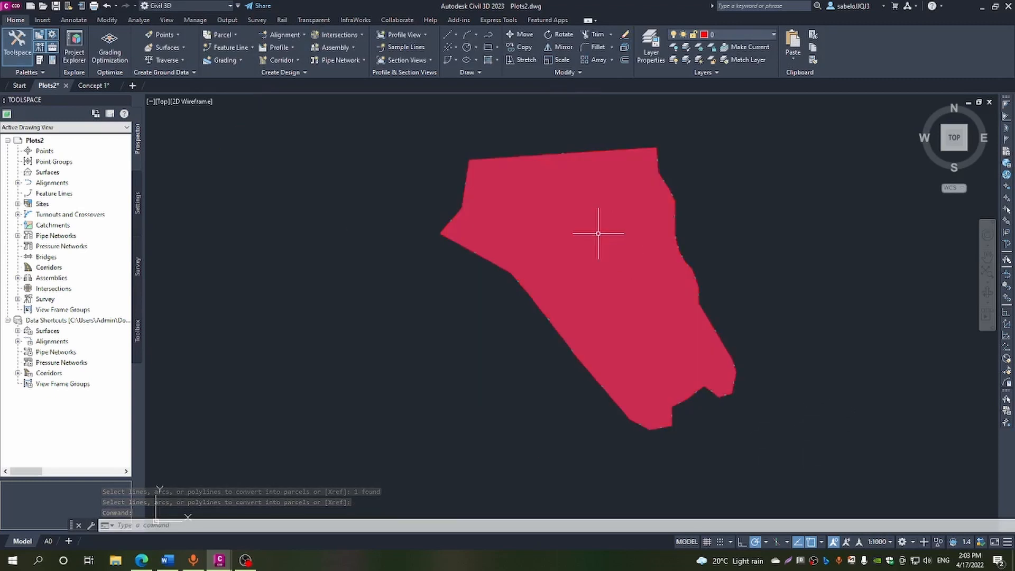
{"action": "left_click", "coordinate": [595, 235]}
{"action": "right_click", "coordinate": [596, 236]}
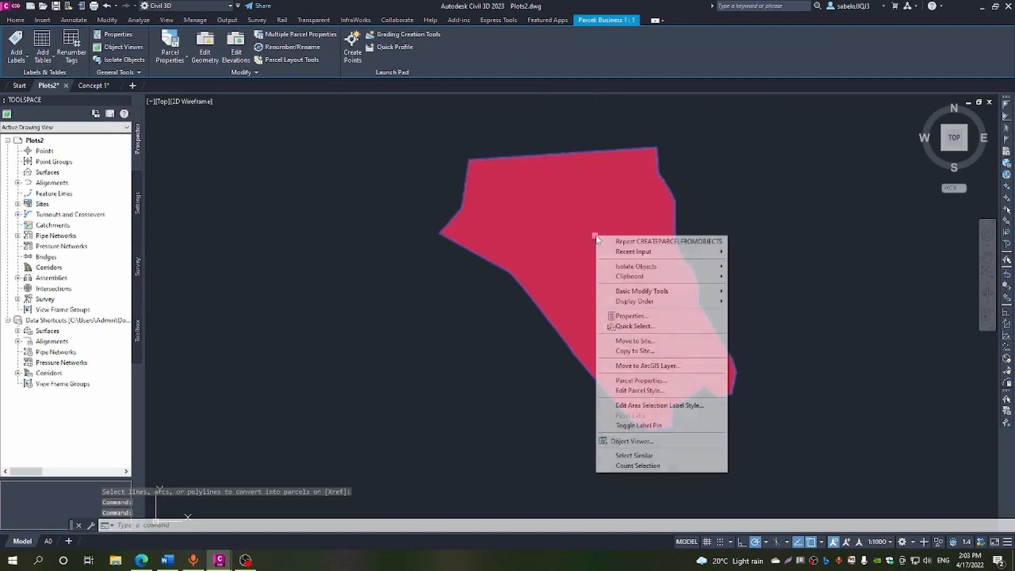
{"action": "left_click", "coordinate": [638, 391]}
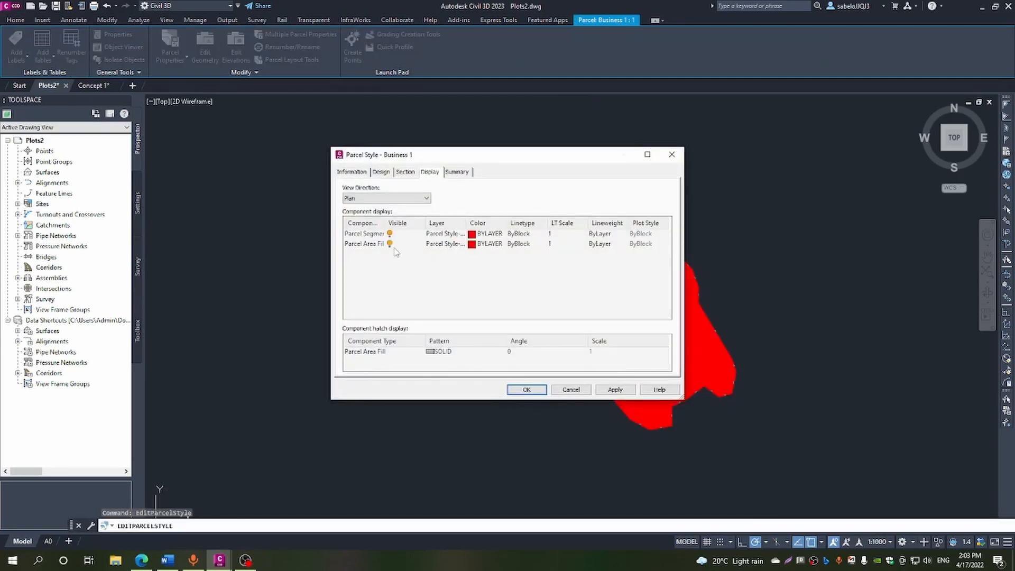
{"action": "left_click", "coordinate": [390, 244]}
{"action": "left_click", "coordinate": [527, 390]}
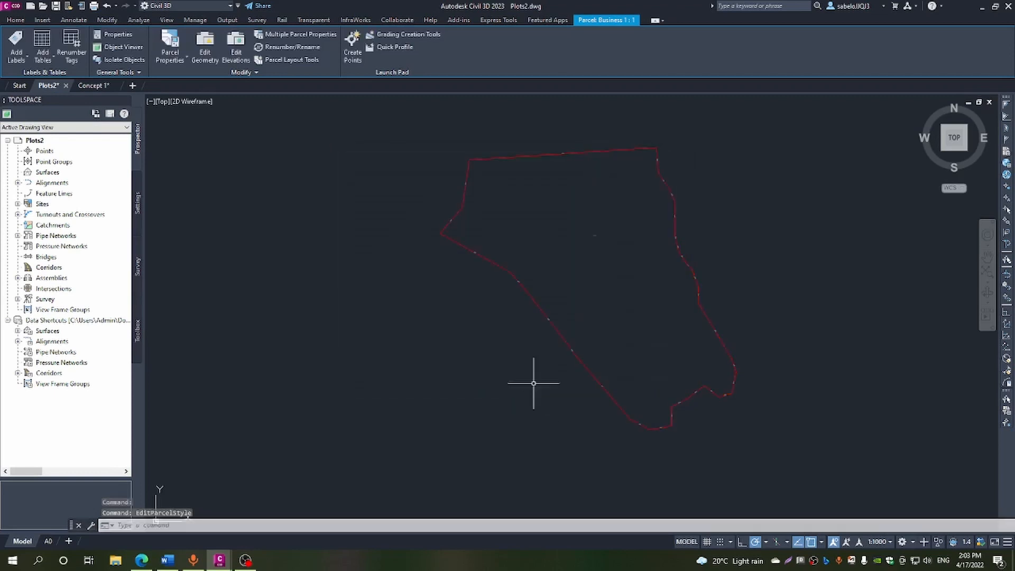
{"action": "key", "text": "Escape"}
Create a parcel from the closed polyline along the loop road's inner edge, in the Industrial site with the Business 1 style.
{"action": "scroll", "coordinate": [646, 231], "scroll_direction": "up", "scroll_amount": 2}
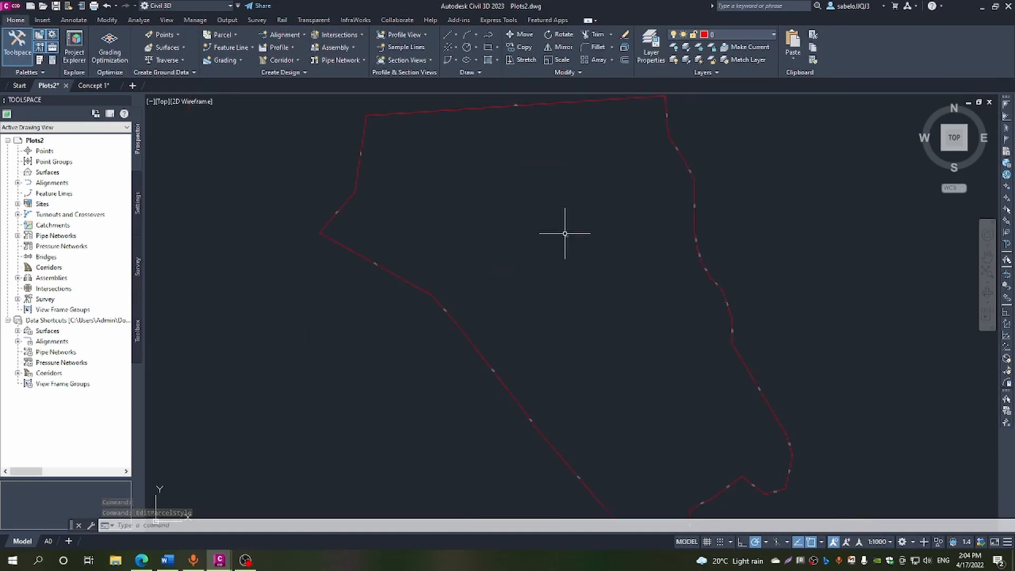
{"action": "scroll", "coordinate": [565, 230], "scroll_direction": "up", "scroll_amount": 5}
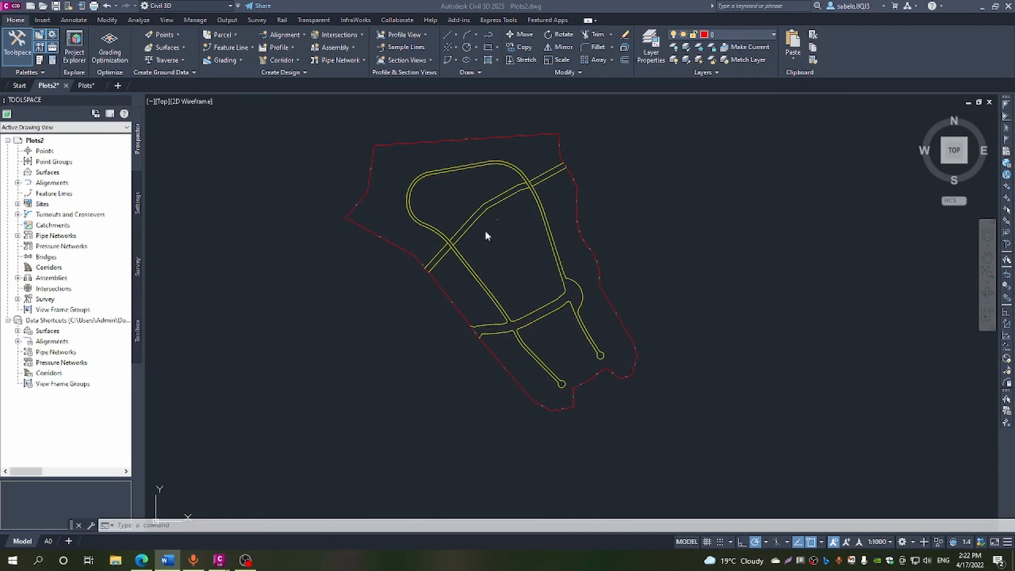
{"action": "scroll", "coordinate": [486, 231], "scroll_direction": "up", "scroll_amount": 2}
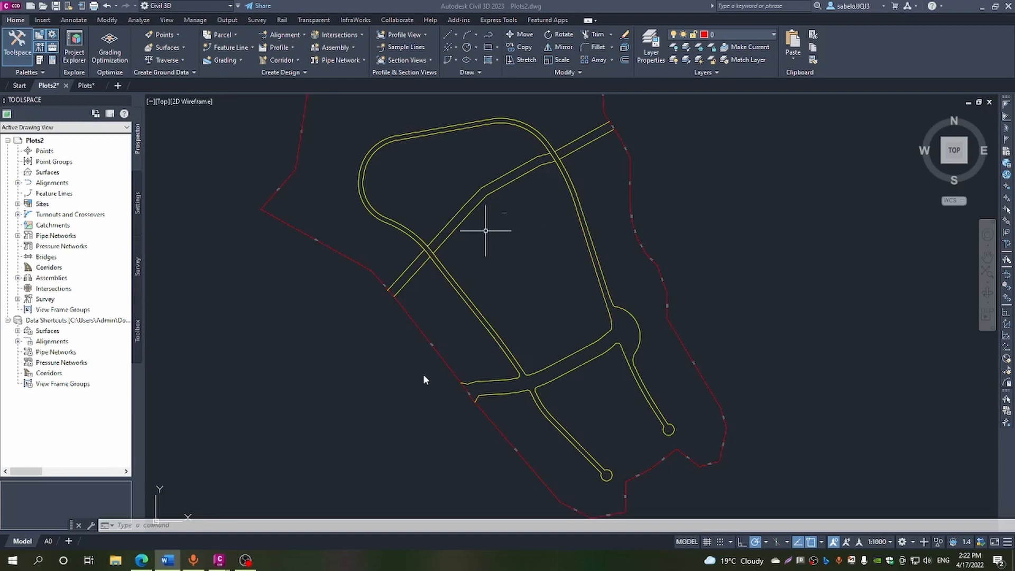
{"action": "left_click", "coordinate": [397, 356]}
{"action": "left_click", "coordinate": [235, 34]}
{"action": "left_click", "coordinate": [235, 36]}
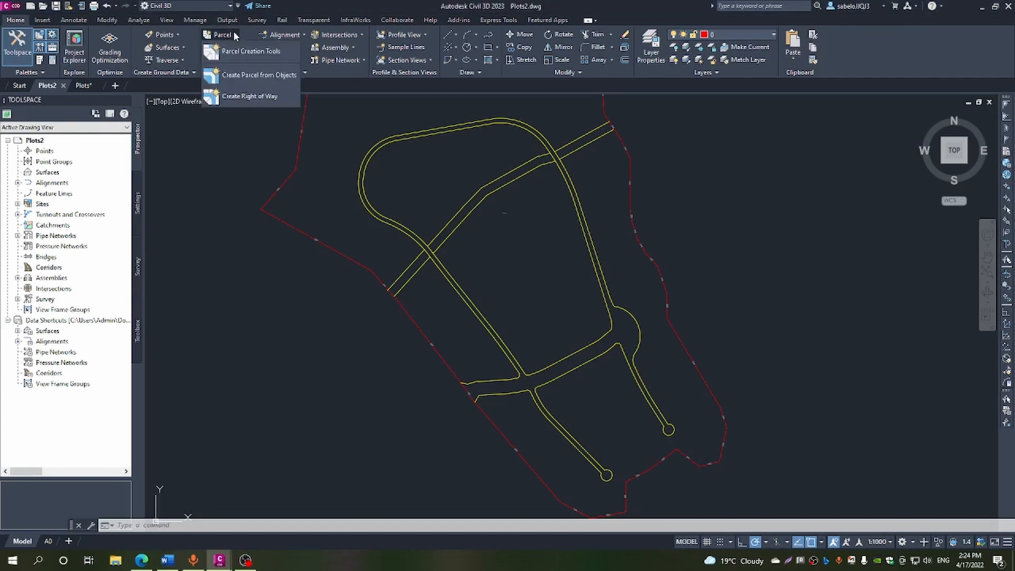
{"action": "left_click", "coordinate": [243, 78]}
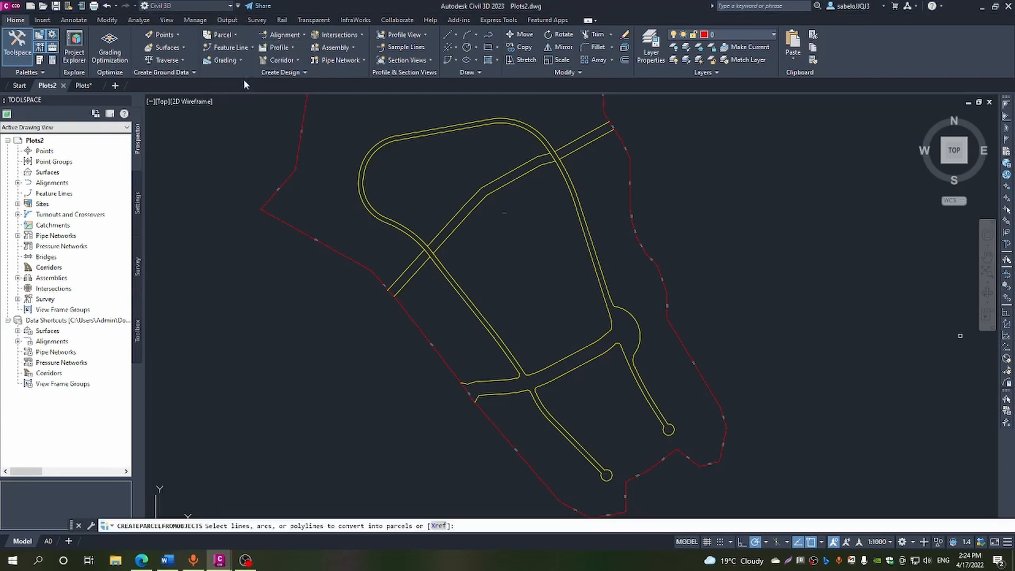
{"action": "left_click", "coordinate": [449, 272]}
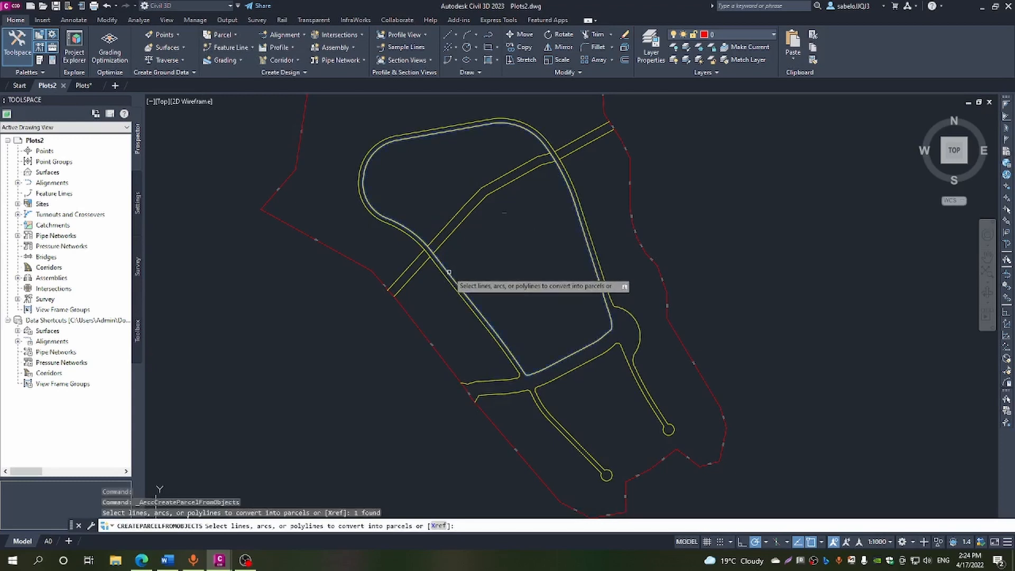
{"action": "right_click", "coordinate": [448, 272]}
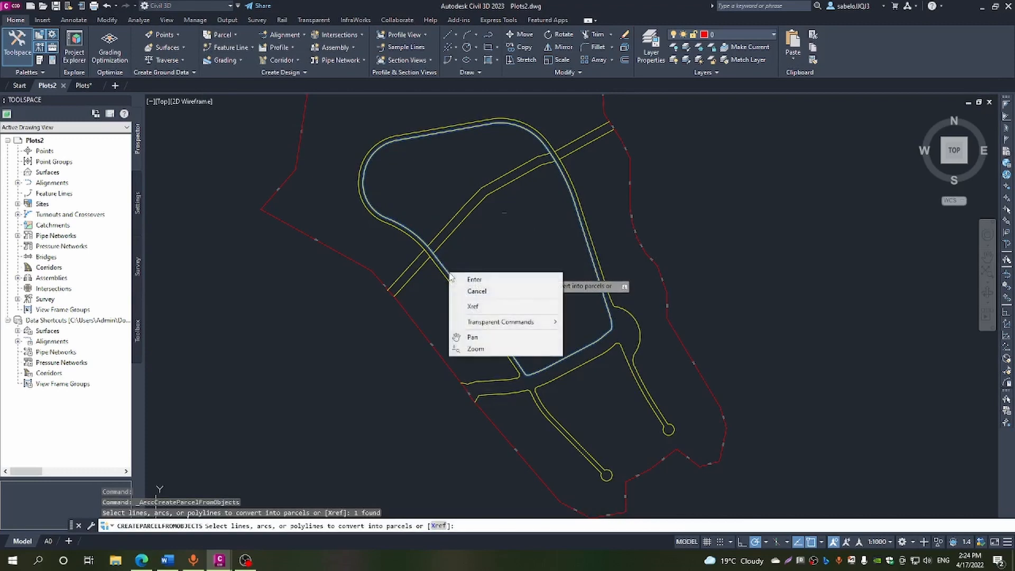
{"action": "left_click", "coordinate": [459, 277]}
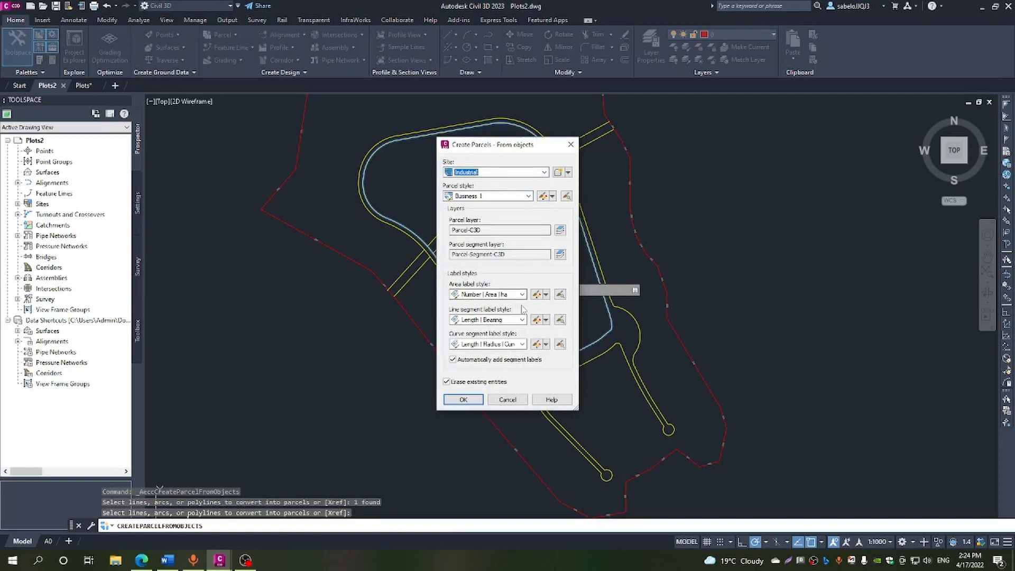
{"action": "left_click", "coordinate": [477, 400]}
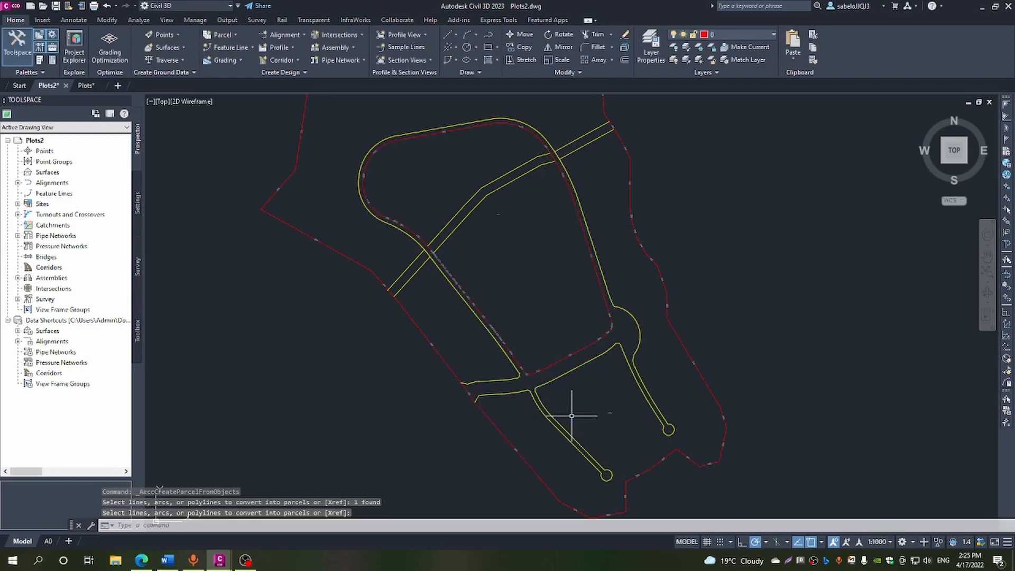
Inspect the segment labels around the new parcel inside the loop road.
{"action": "scroll", "coordinate": [525, 231], "scroll_direction": "up", "scroll_amount": 3}
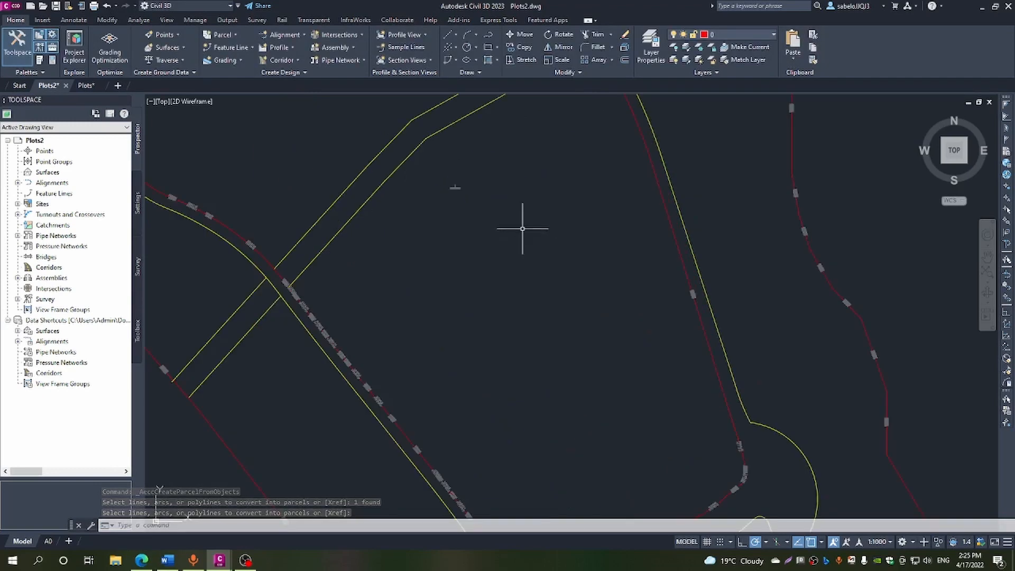
{"action": "scroll", "coordinate": [454, 190], "scroll_direction": "up", "scroll_amount": 5}
{"action": "scroll", "coordinate": [453, 190], "scroll_direction": "up", "scroll_amount": 2}
{"action": "scroll", "coordinate": [454, 190], "scroll_direction": "down", "scroll_amount": 4}
{"action": "scroll", "coordinate": [462, 199], "scroll_direction": "down", "scroll_amount": 5}
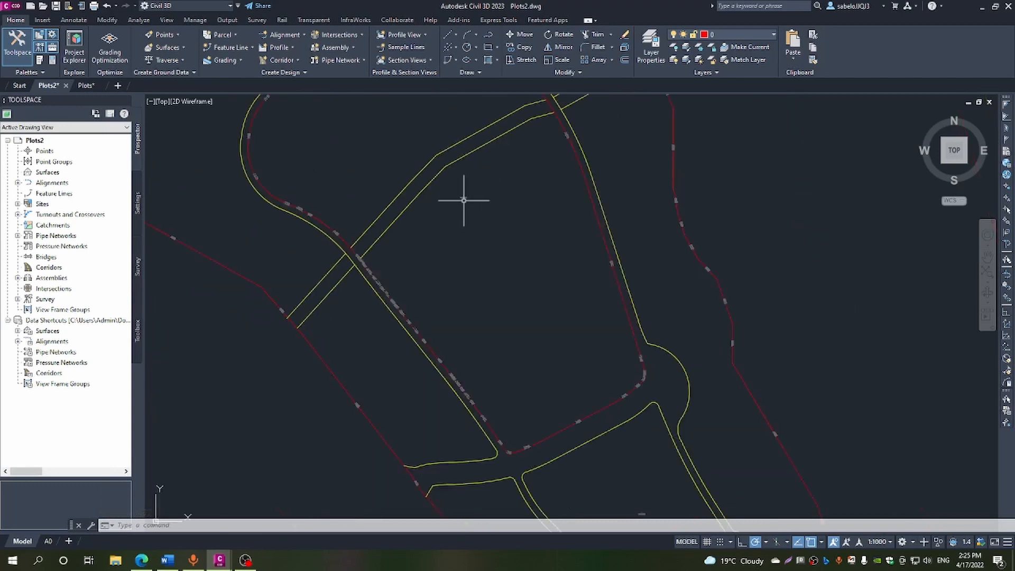
{"action": "scroll", "coordinate": [493, 242], "scroll_direction": "down", "scroll_amount": 5}
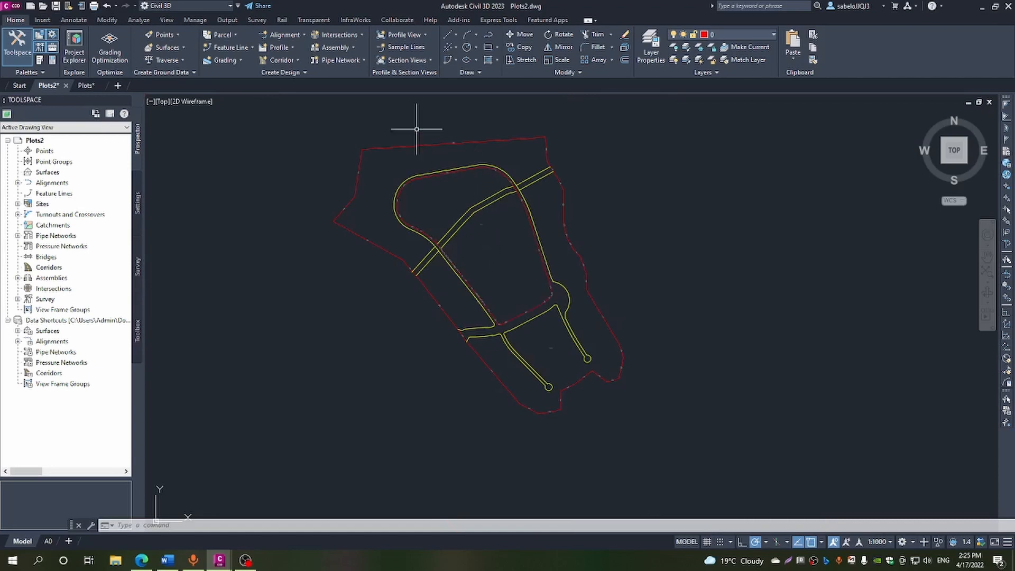
{"action": "scroll", "coordinate": [416, 130], "scroll_direction": "up", "scroll_amount": 2}
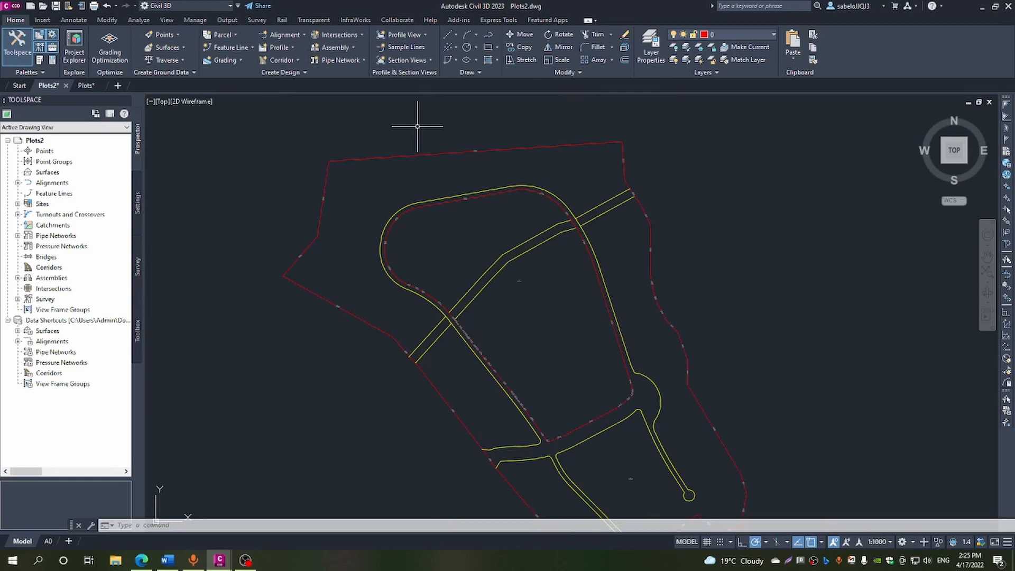
Check the area labels of the parcel inside the loop road and of the surrounding parcel.
{"action": "left_click", "coordinate": [520, 281]}
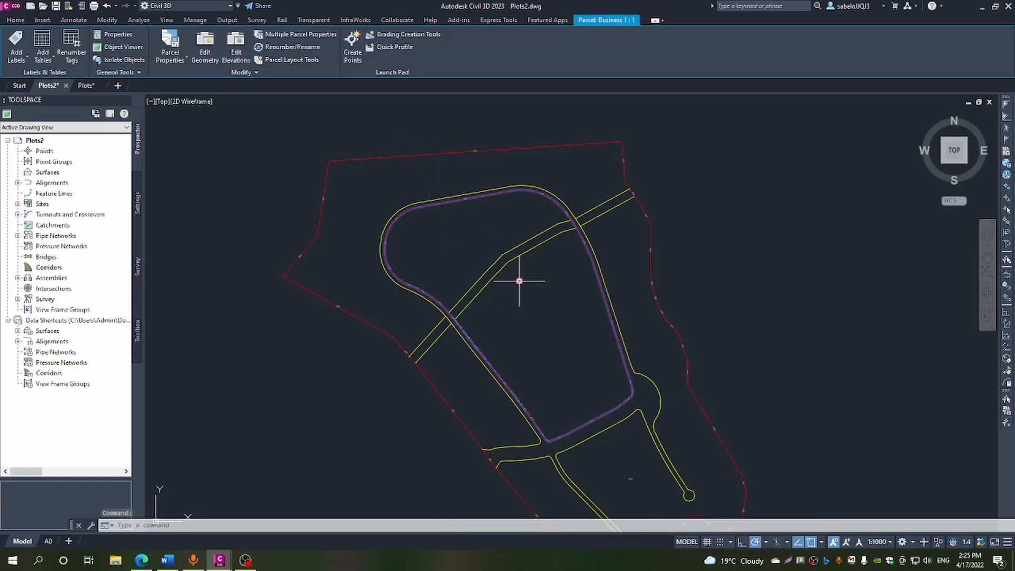
{"action": "scroll", "coordinate": [519, 281], "scroll_direction": "up", "scroll_amount": 5}
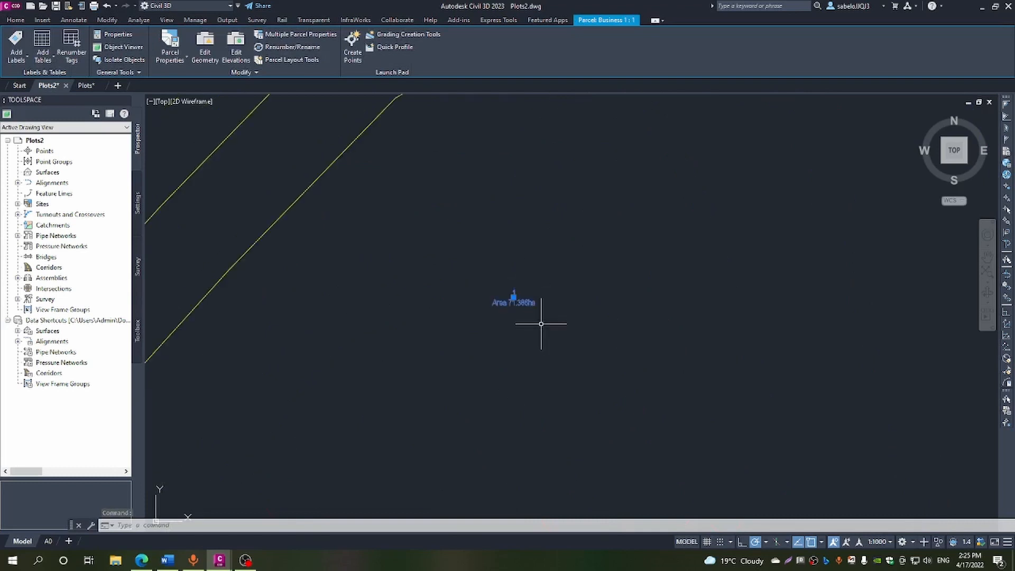
{"action": "scroll", "coordinate": [524, 312], "scroll_direction": "up", "scroll_amount": 4}
{"action": "scroll", "coordinate": [523, 311], "scroll_direction": "down", "scroll_amount": 8}
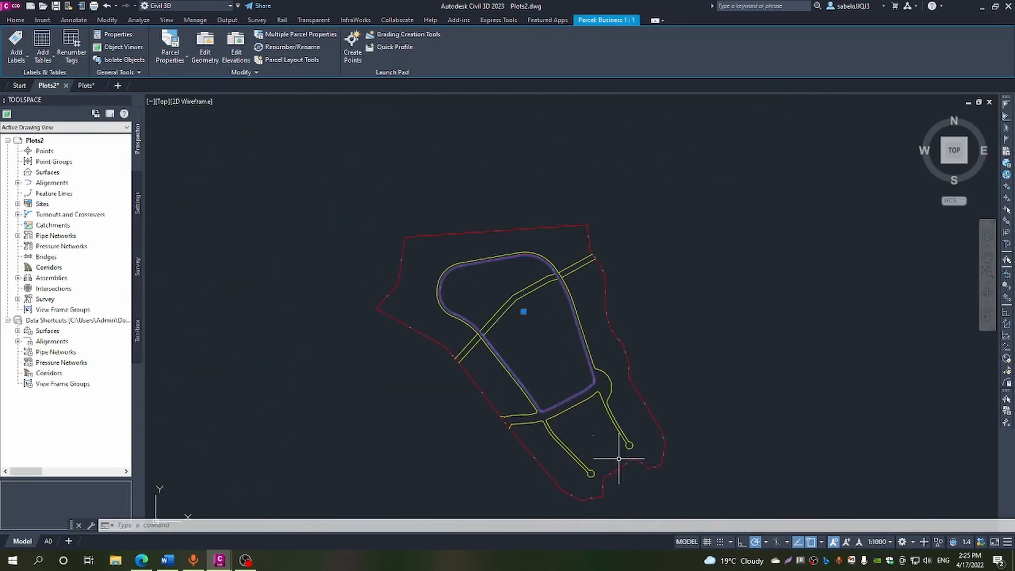
{"action": "key", "text": "Escape"}
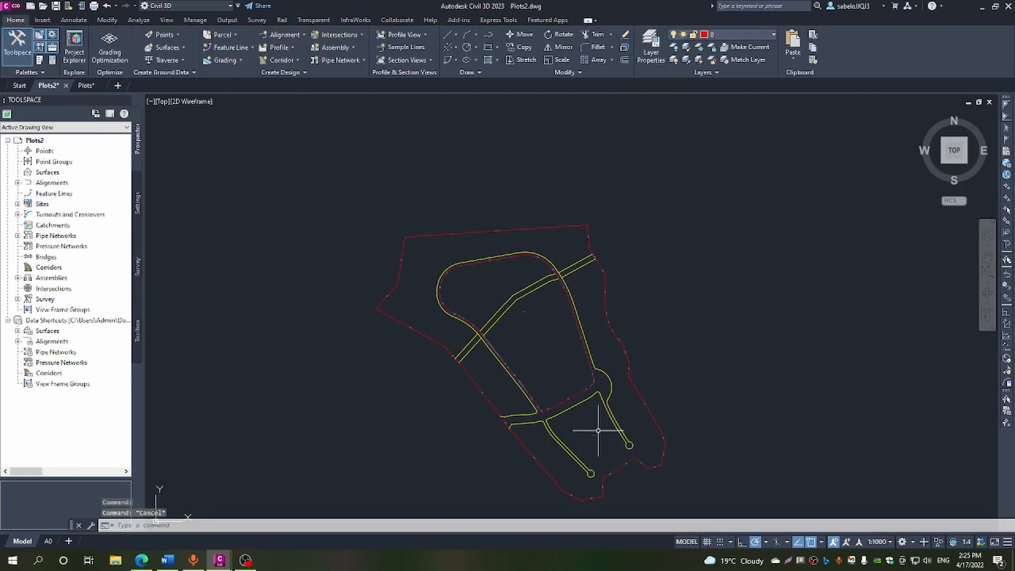
{"action": "scroll", "coordinate": [600, 439], "scroll_direction": "up", "scroll_amount": 3}
{"action": "scroll", "coordinate": [589, 441], "scroll_direction": "up", "scroll_amount": 2}
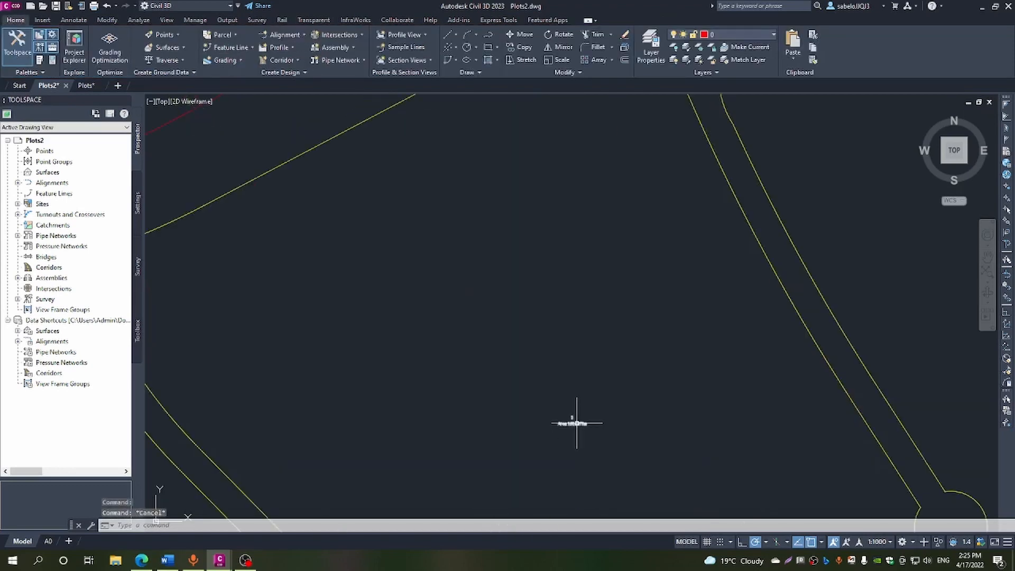
Select the surrounding parcel by its area label to check which boundaries it follows.
{"action": "left_click", "coordinate": [573, 423]}
{"action": "scroll", "coordinate": [582, 420], "scroll_direction": "down", "scroll_amount": 5}
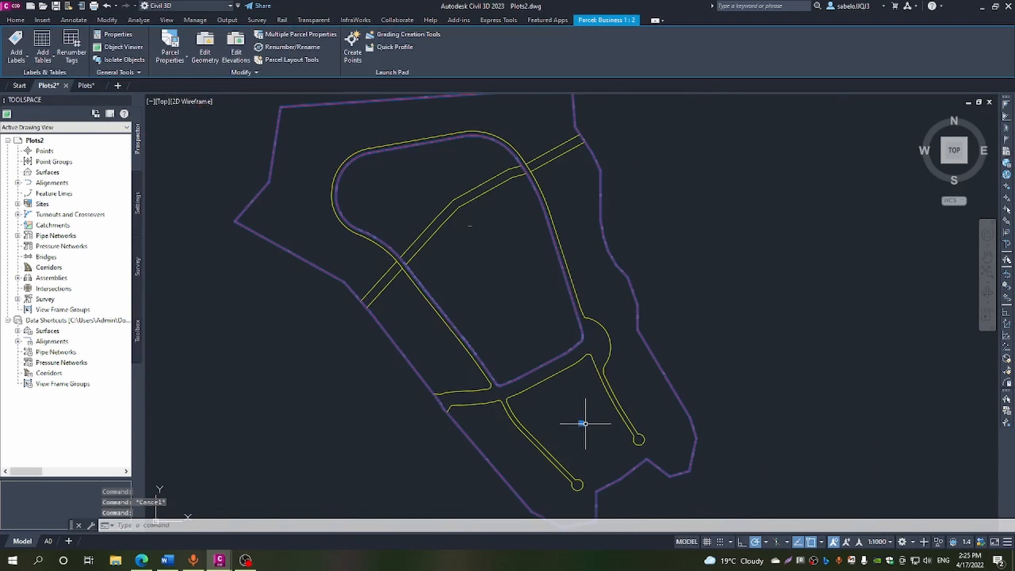
{"action": "key", "text": "Escape"}
{"action": "left_click", "coordinate": [580, 423]}
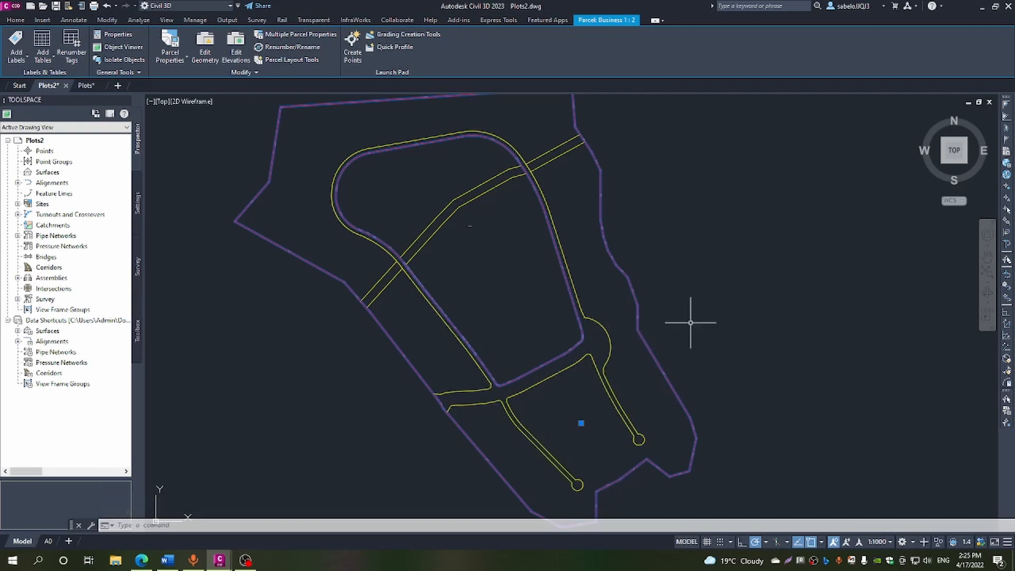
{"action": "key", "text": "Escape"}
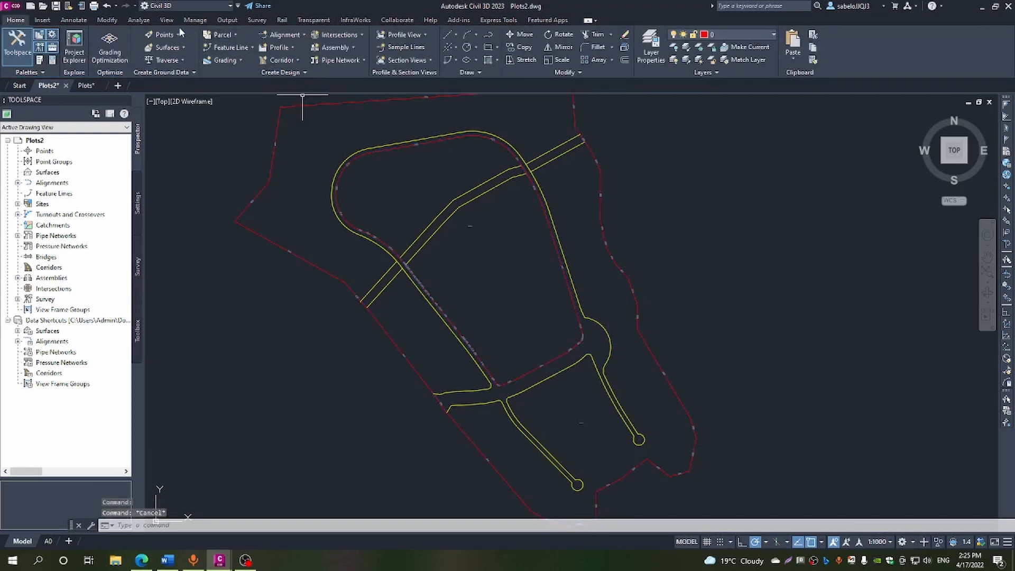
Save the drawing and create a parcel from the outer road outline polyline, in the Industrial site with the Business 1 style.
{"action": "left_click", "coordinate": [55, 6]}
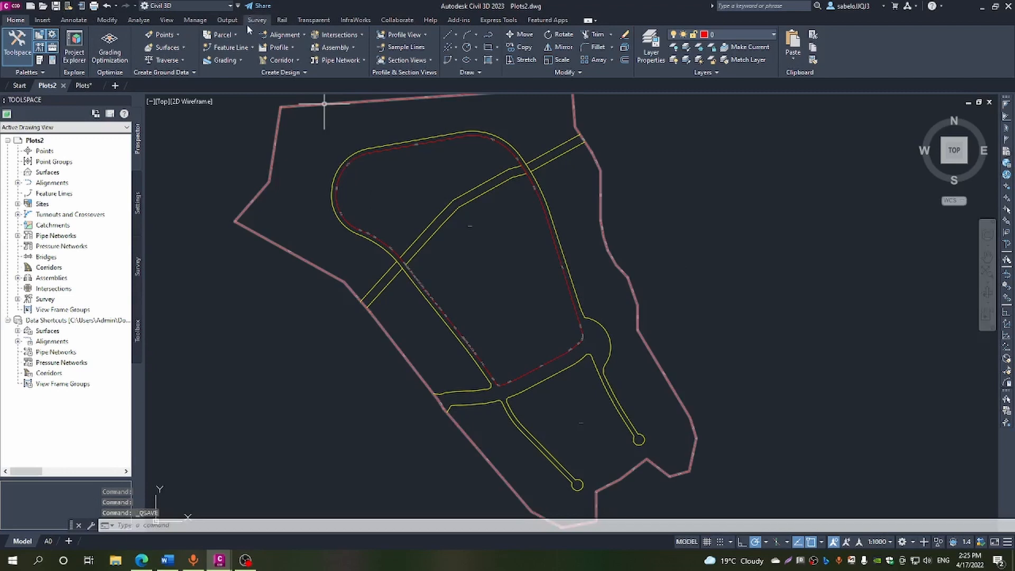
{"action": "left_click", "coordinate": [235, 33]}
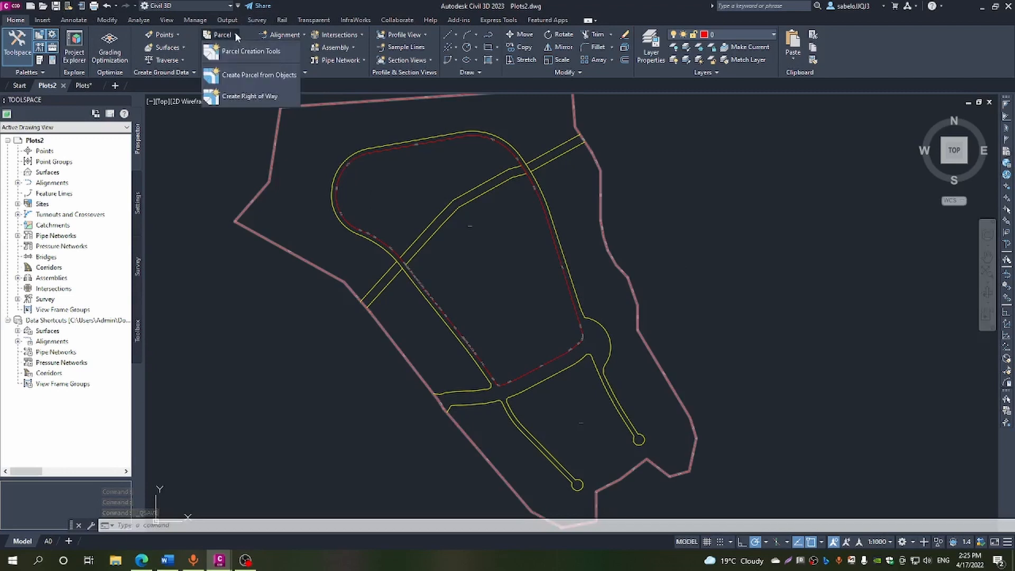
{"action": "left_click", "coordinate": [254, 75]}
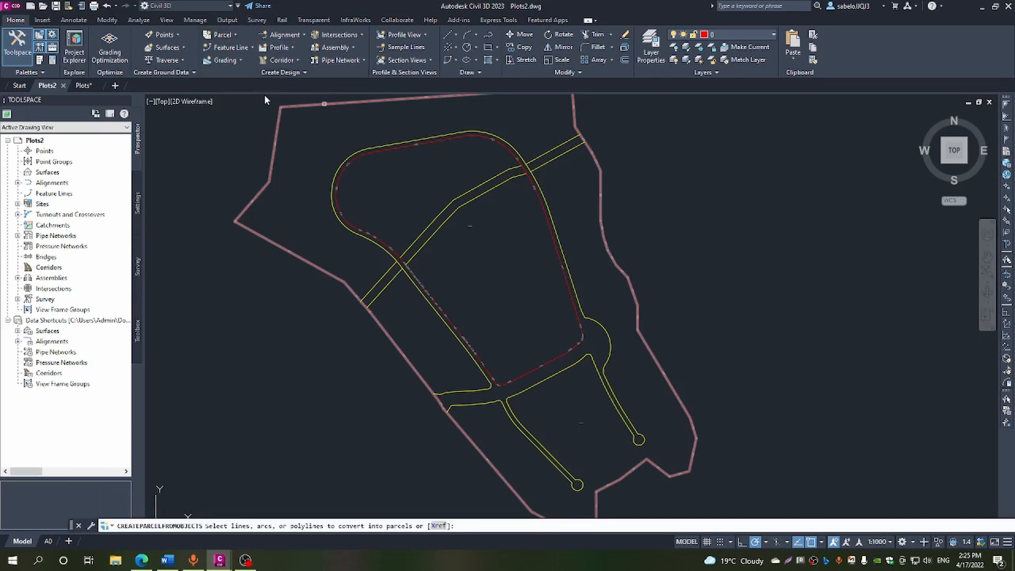
{"action": "left_click", "coordinate": [450, 392]}
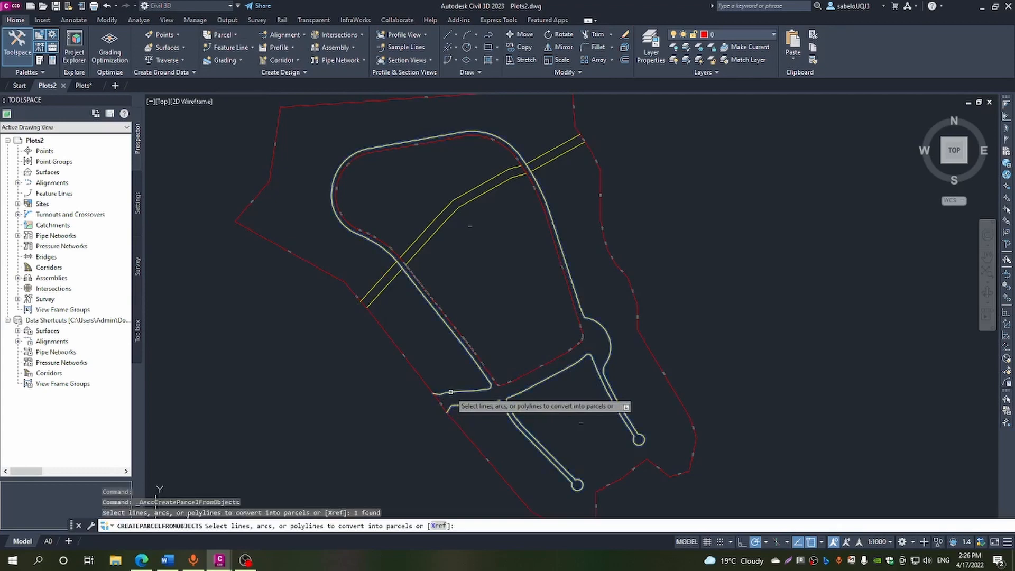
{"action": "right_click", "coordinate": [449, 392]}
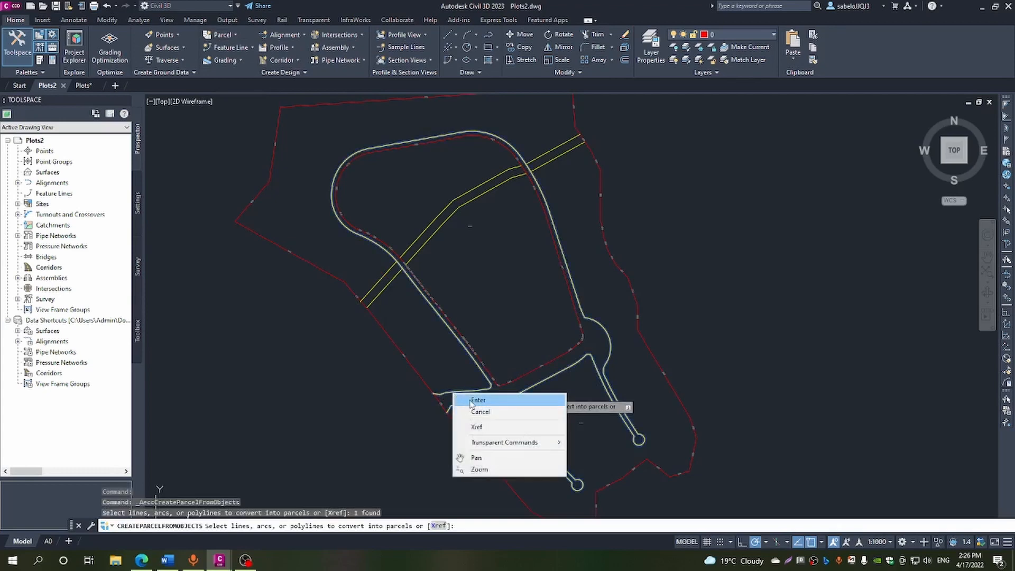
{"action": "left_click", "coordinate": [470, 402]}
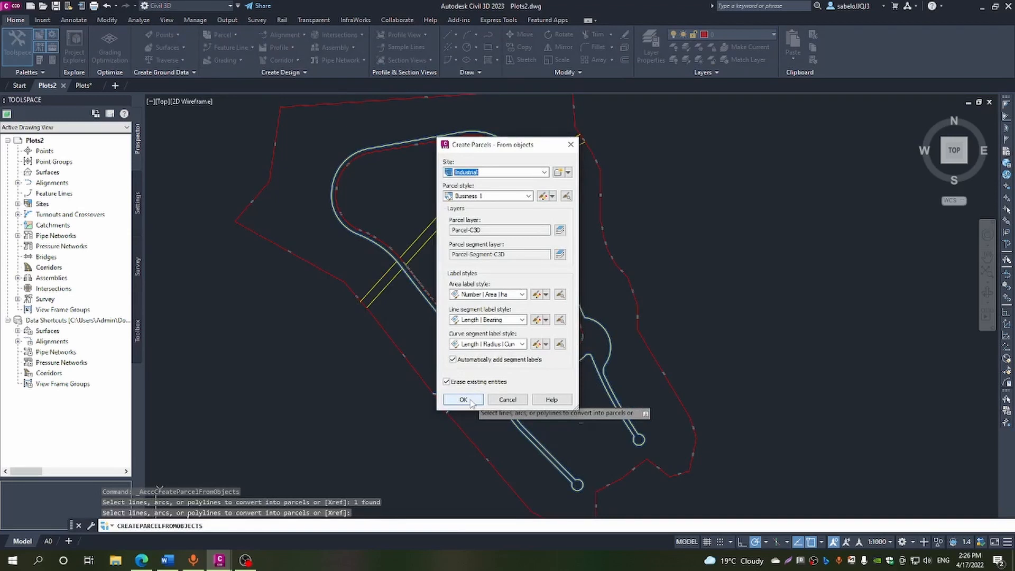
{"action": "left_click", "coordinate": [463, 400]}
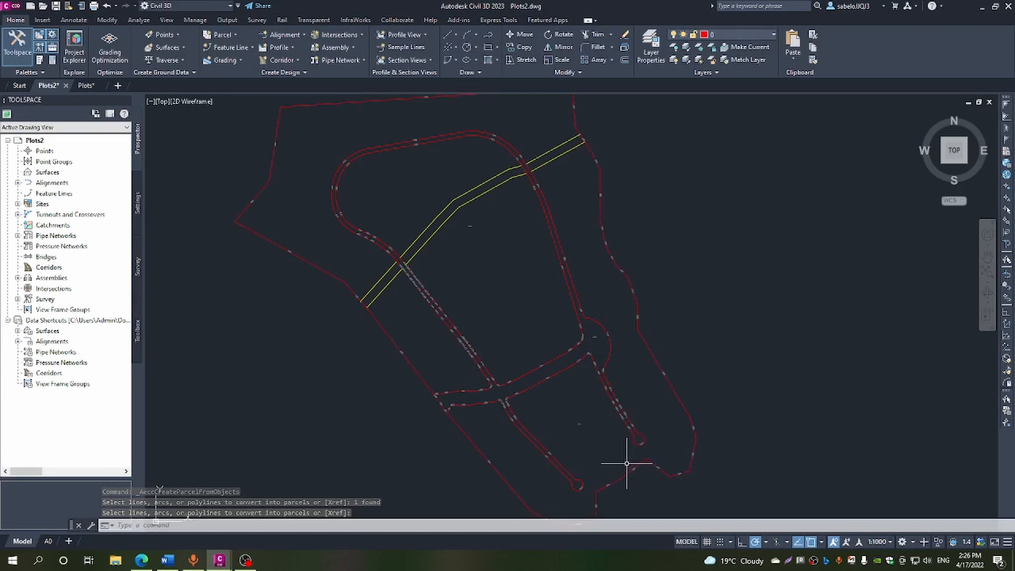
Check the extents of the surrounding parcel and of the parcel inside the loop road.
{"action": "scroll", "coordinate": [595, 440], "scroll_direction": "up", "scroll_amount": 2}
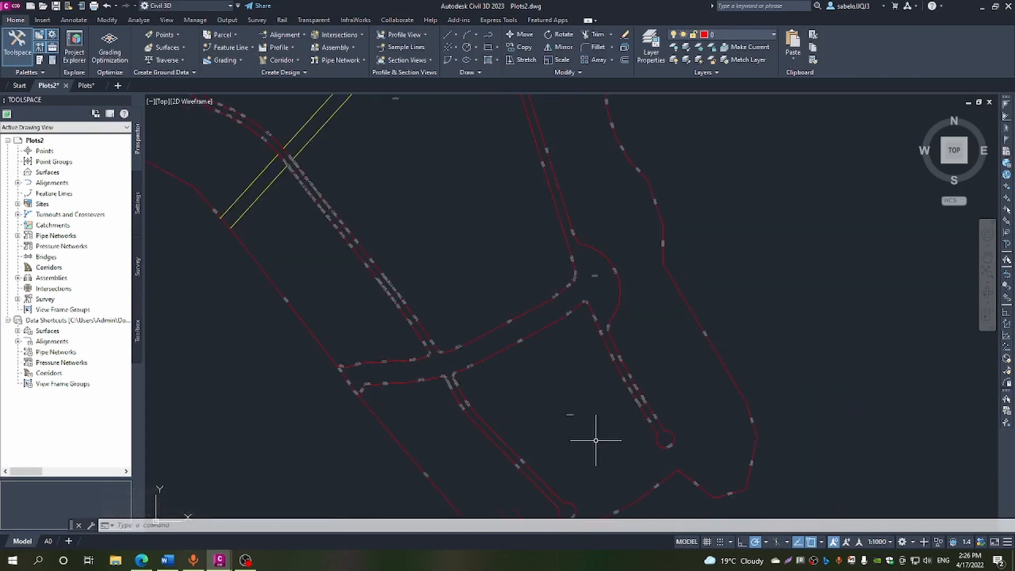
{"action": "scroll", "coordinate": [596, 440], "scroll_direction": "down", "scroll_amount": 2}
{"action": "key", "text": "Escape"}
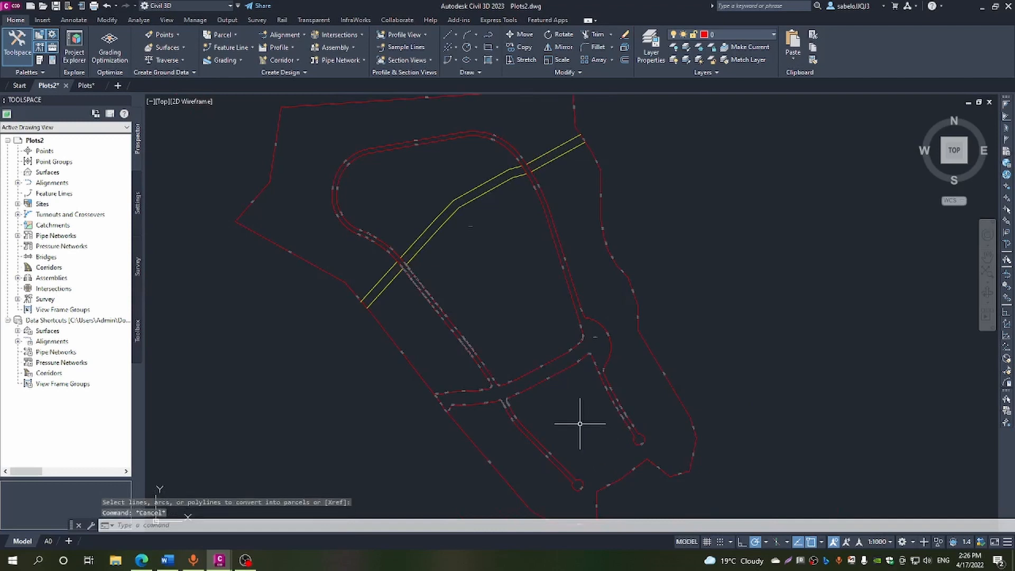
{"action": "left_click", "coordinate": [580, 423]}
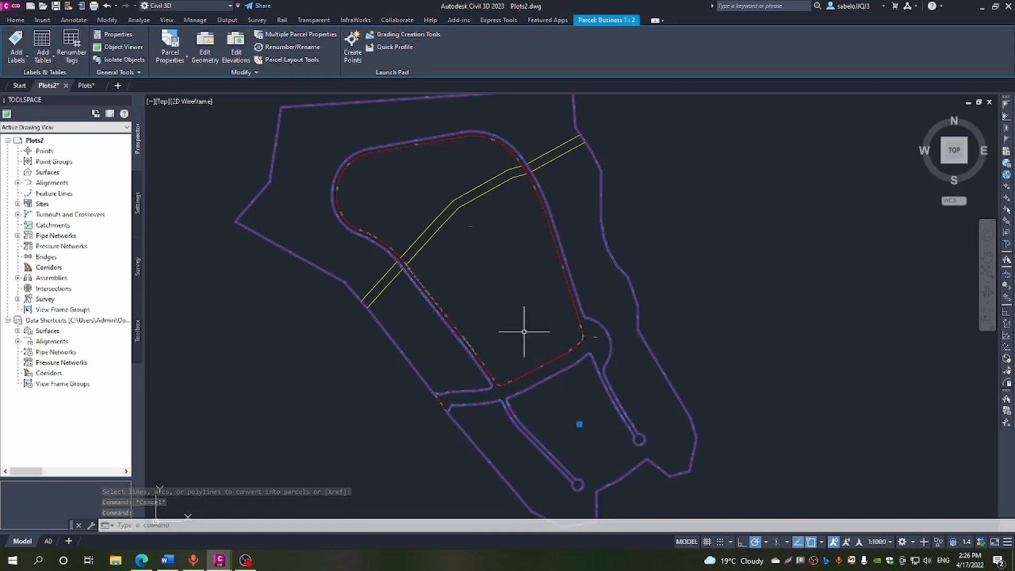
{"action": "key", "text": "Escape"}
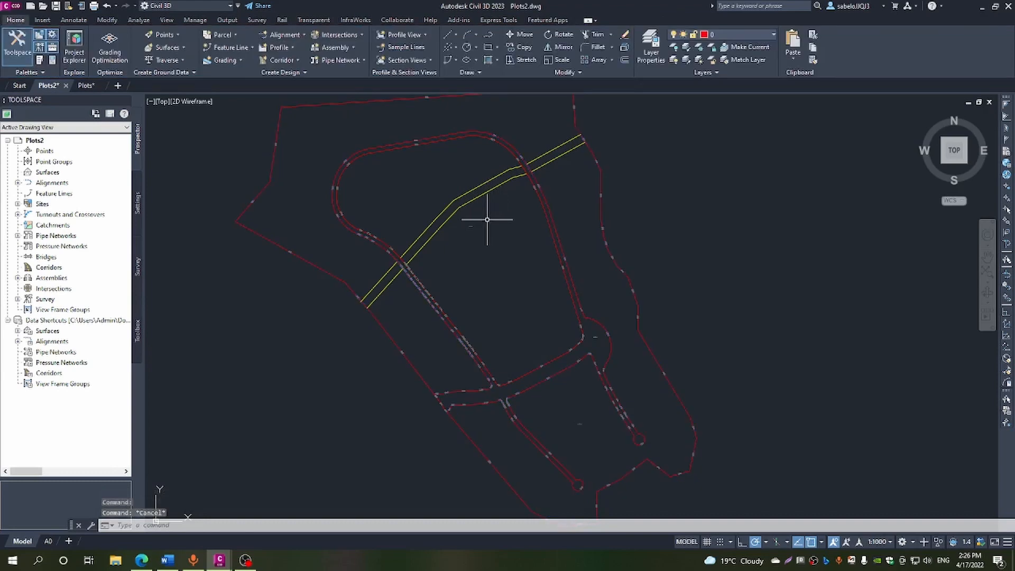
{"action": "left_click", "coordinate": [470, 226]}
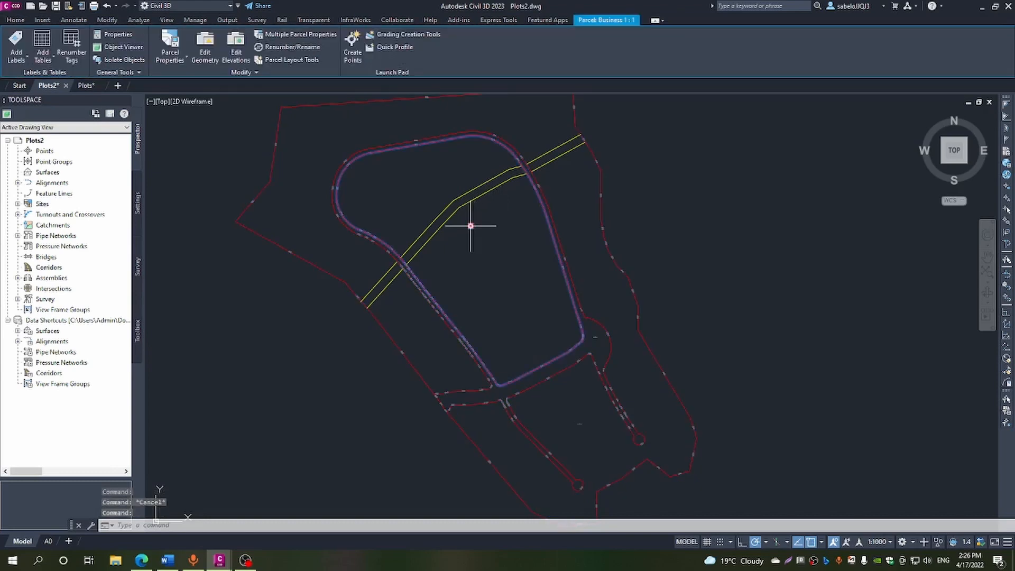
{"action": "key", "text": "Escape"}
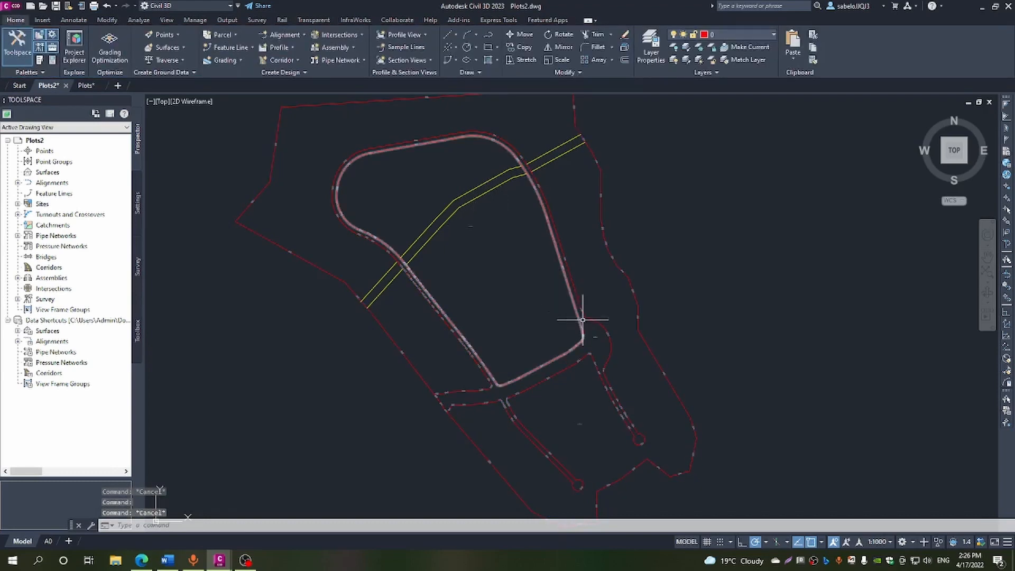
Check the extent of the new road parcel and read its area and segment labels.
{"action": "left_click", "coordinate": [595, 336]}
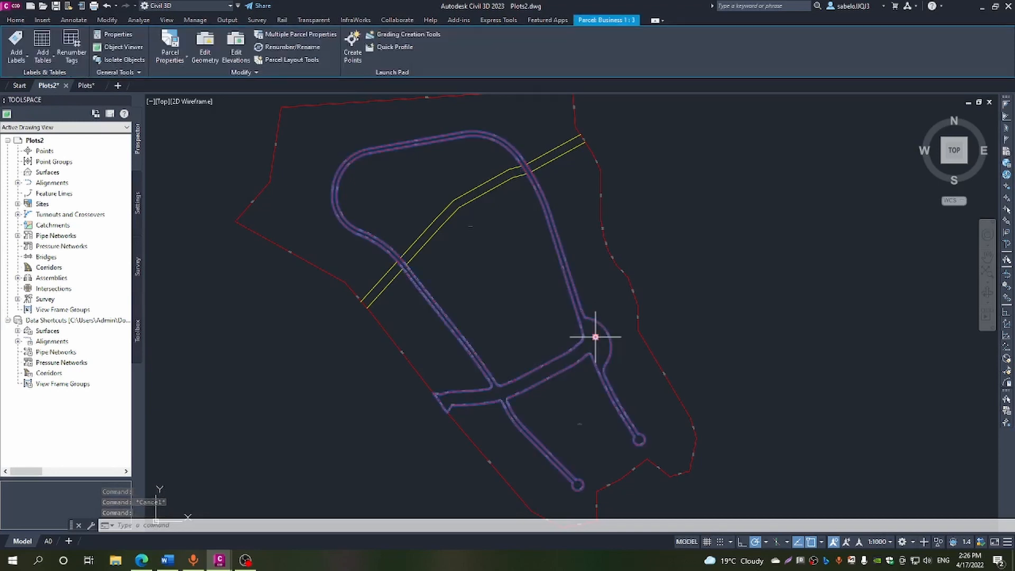
{"action": "scroll", "coordinate": [603, 344], "scroll_direction": "up", "scroll_amount": 6}
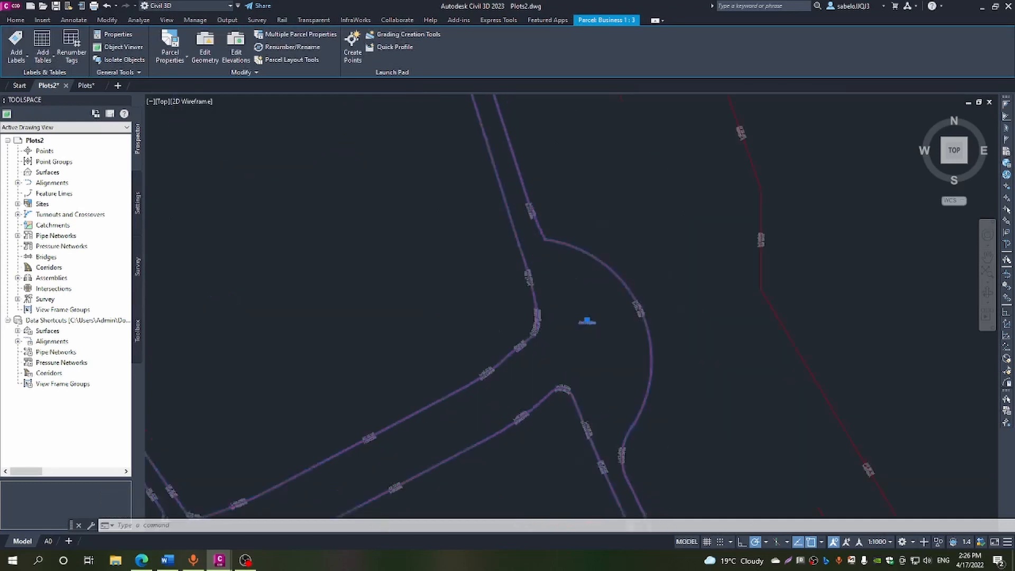
{"action": "key", "text": "Escape"}
{"action": "scroll", "coordinate": [592, 329], "scroll_direction": "up", "scroll_amount": 5}
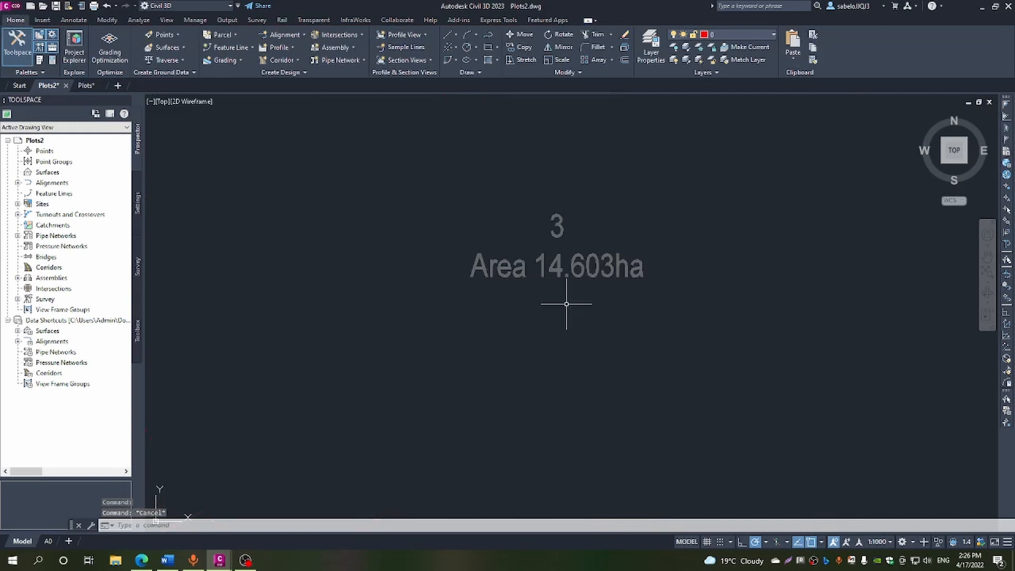
{"action": "scroll", "coordinate": [566, 304], "scroll_direction": "down", "scroll_amount": 2}
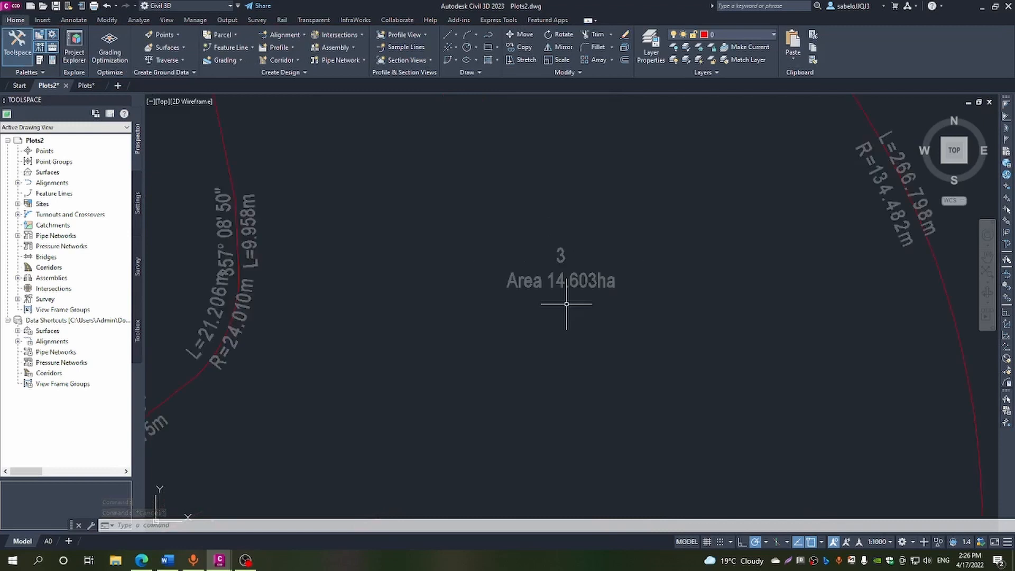
{"action": "scroll", "coordinate": [566, 304], "scroll_direction": "down", "scroll_amount": 3}
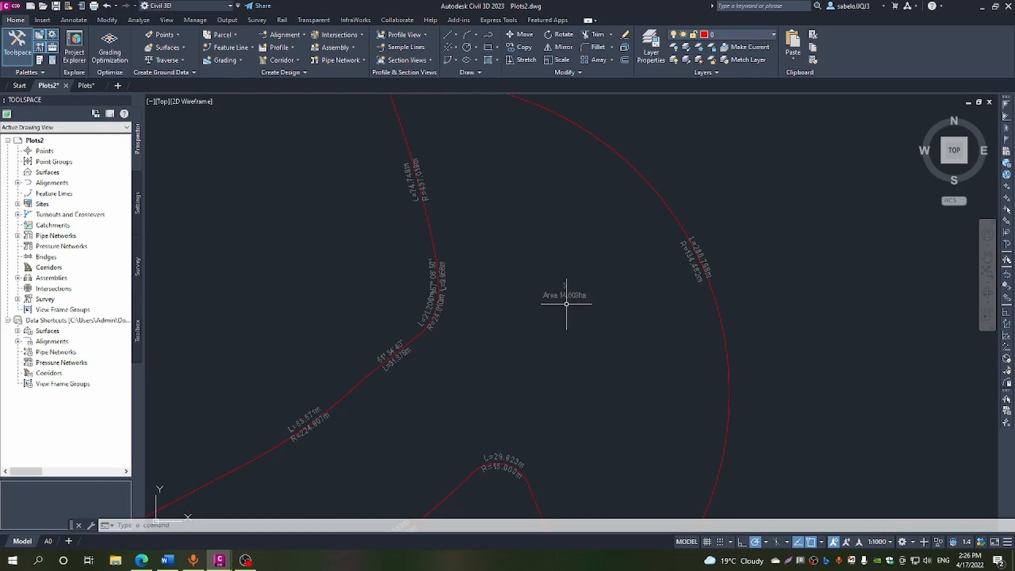
{"action": "scroll", "coordinate": [567, 304], "scroll_direction": "down", "scroll_amount": 2}
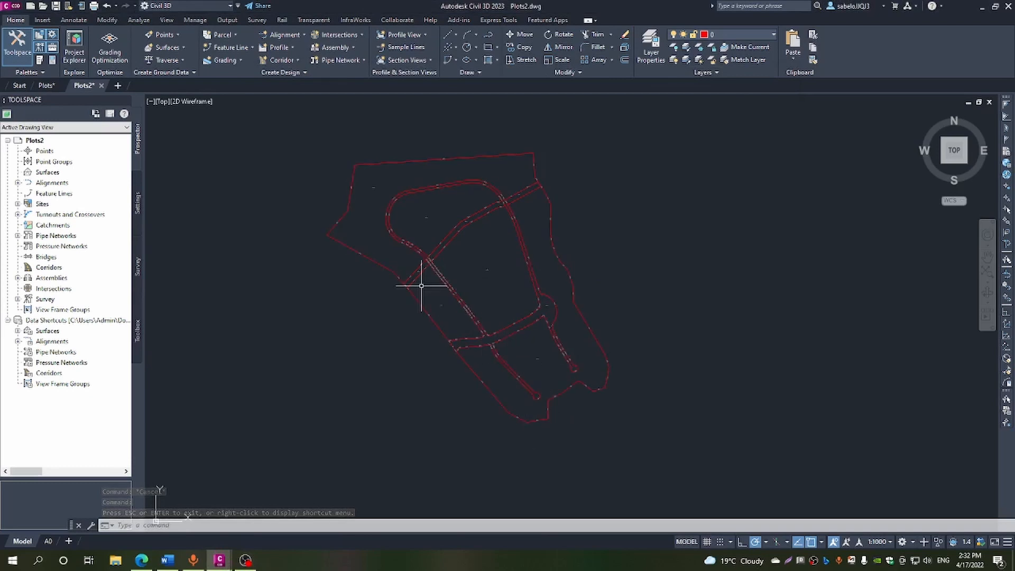
Examine the parcels and labels along the road that crosses the loop road.
{"action": "scroll", "coordinate": [422, 285], "scroll_direction": "up", "scroll_amount": 6}
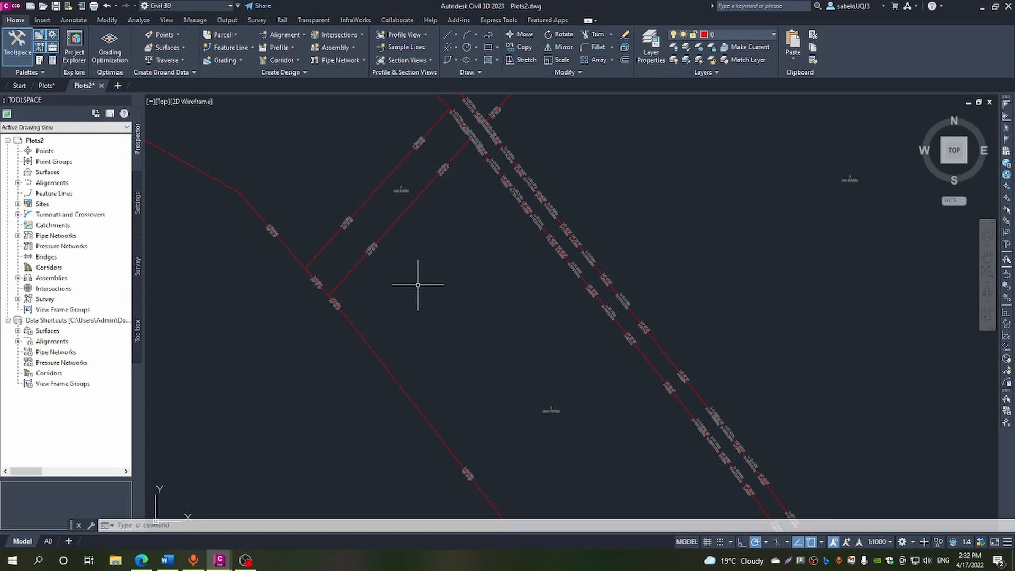
{"action": "scroll", "coordinate": [418, 286], "scroll_direction": "down", "scroll_amount": 2}
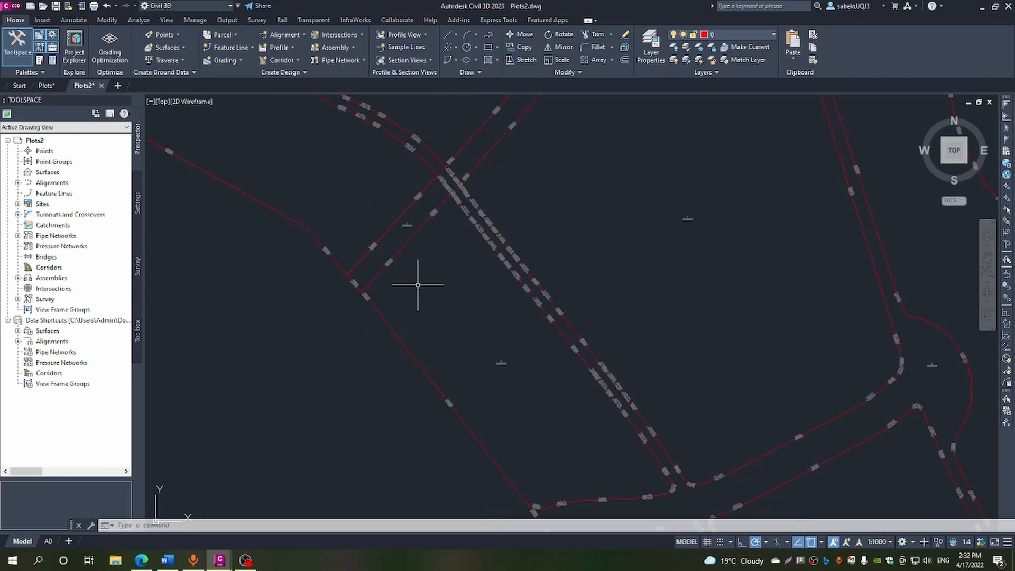
{"action": "scroll", "coordinate": [417, 285], "scroll_direction": "down", "scroll_amount": 3}
{"action": "scroll", "coordinate": [490, 180], "scroll_direction": "up", "scroll_amount": 6}
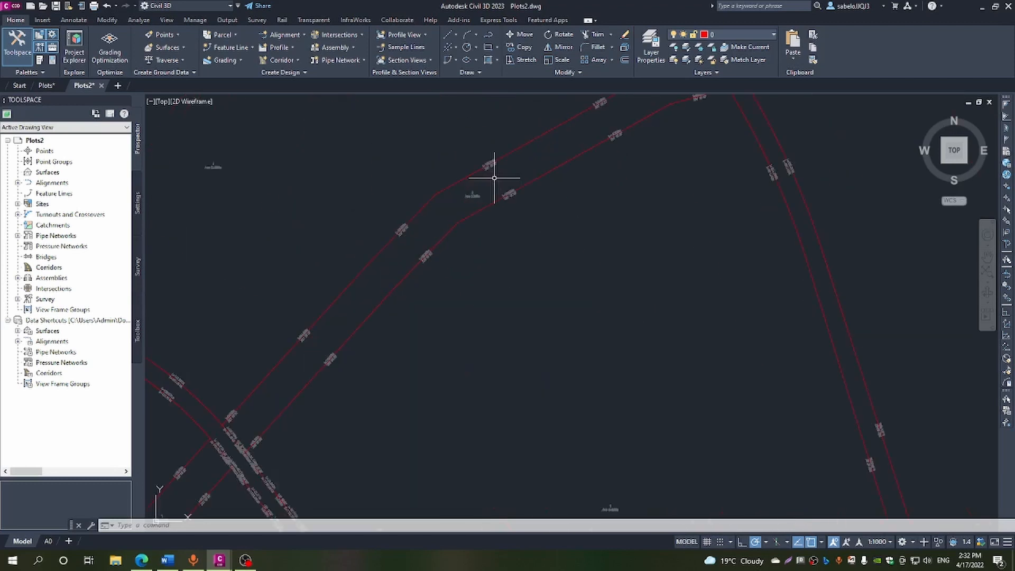
{"action": "scroll", "coordinate": [470, 202], "scroll_direction": "down", "scroll_amount": 5}
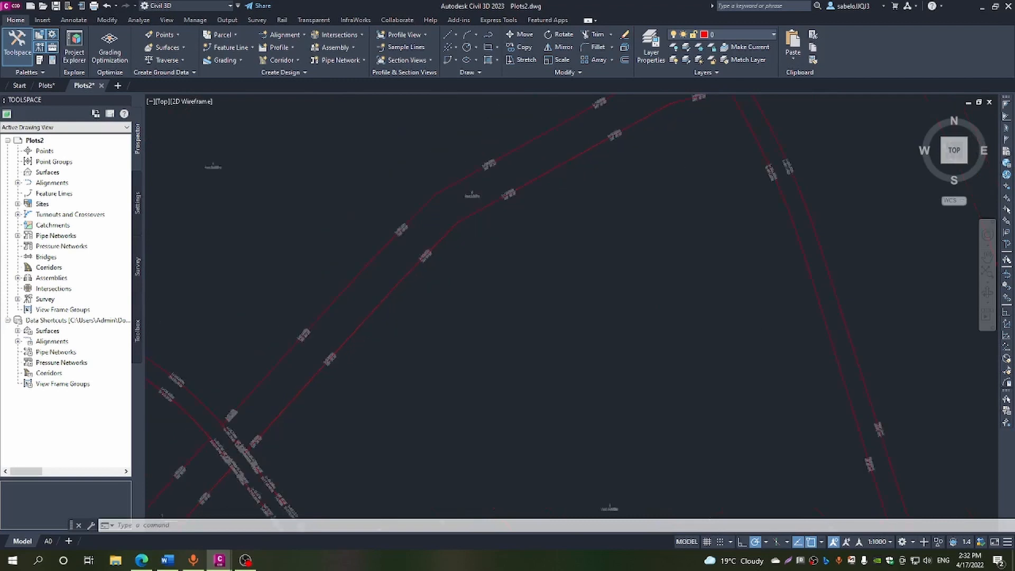
{"action": "scroll", "coordinate": [470, 202], "scroll_direction": "down", "scroll_amount": 2}
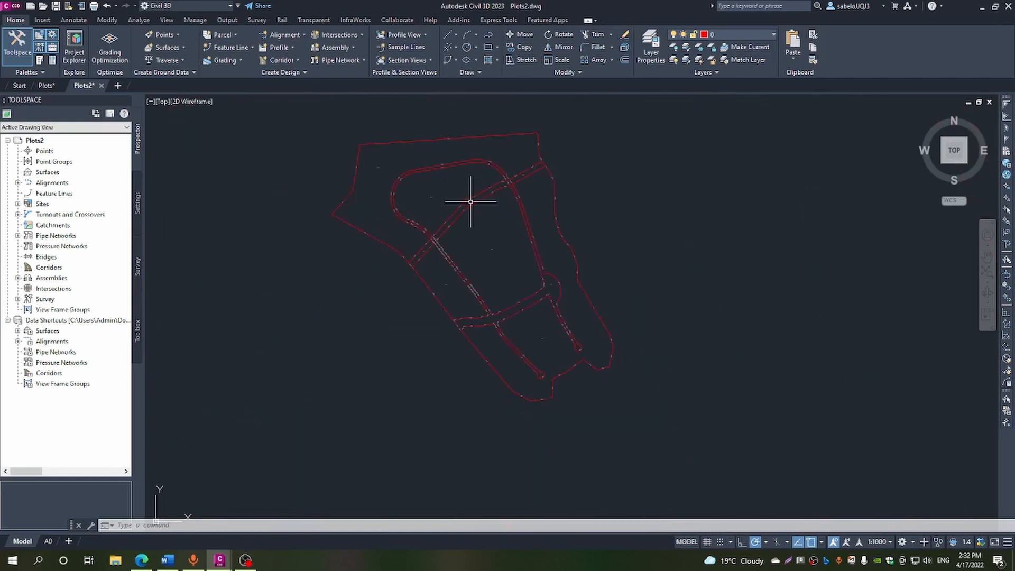
Check the extents of the two parcels inside the loop on either side of the crossing road.
{"action": "left_click", "coordinate": [490, 251]}
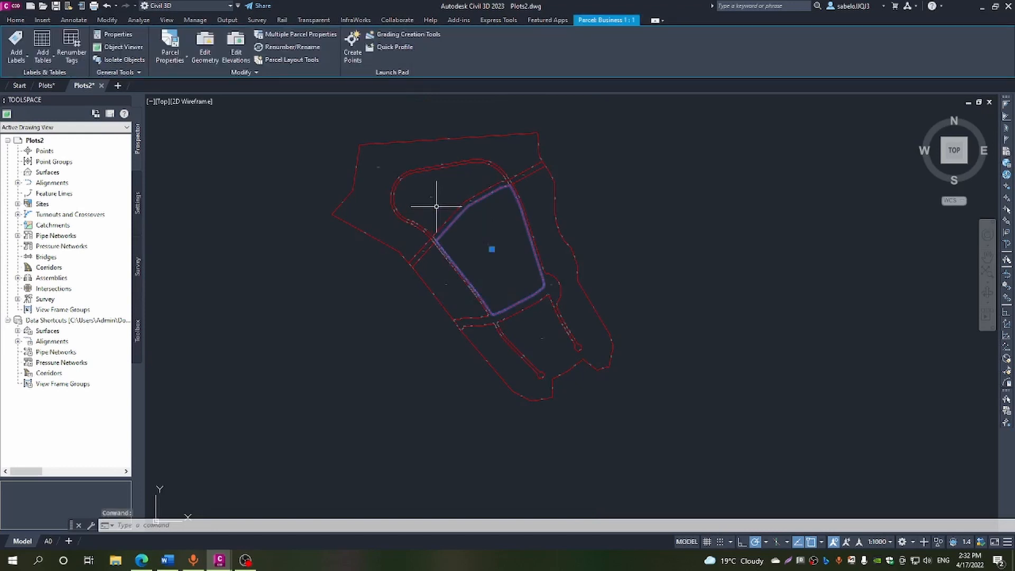
{"action": "key", "text": "Escape"}
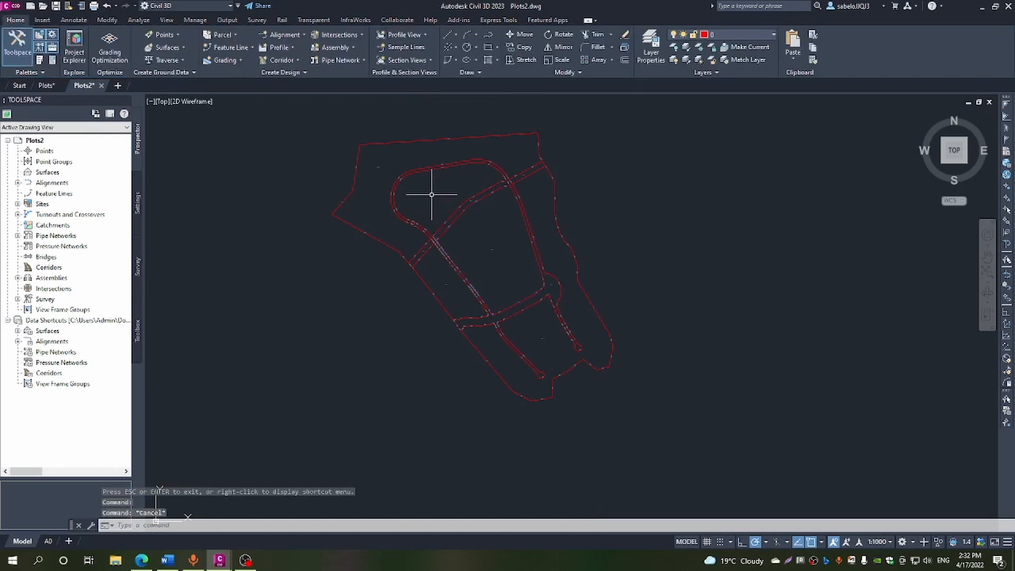
{"action": "left_click", "coordinate": [431, 196]}
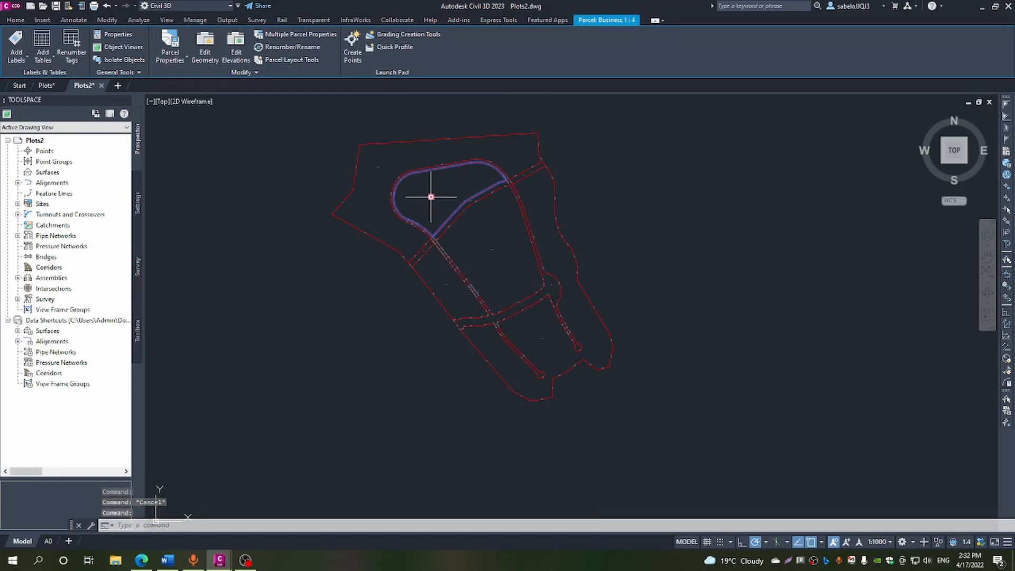
{"action": "key", "text": "Escape"}
View the properties of the crossing-road parcel between the site's western boundary and the loop road.
{"action": "scroll", "coordinate": [446, 226], "scroll_direction": "up", "scroll_amount": 5}
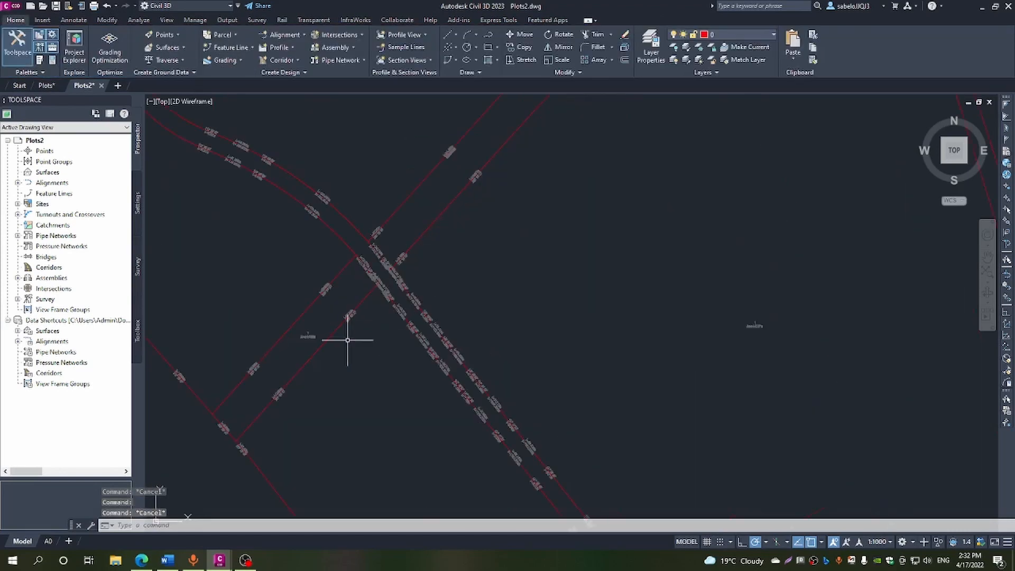
{"action": "left_click", "coordinate": [308, 334]}
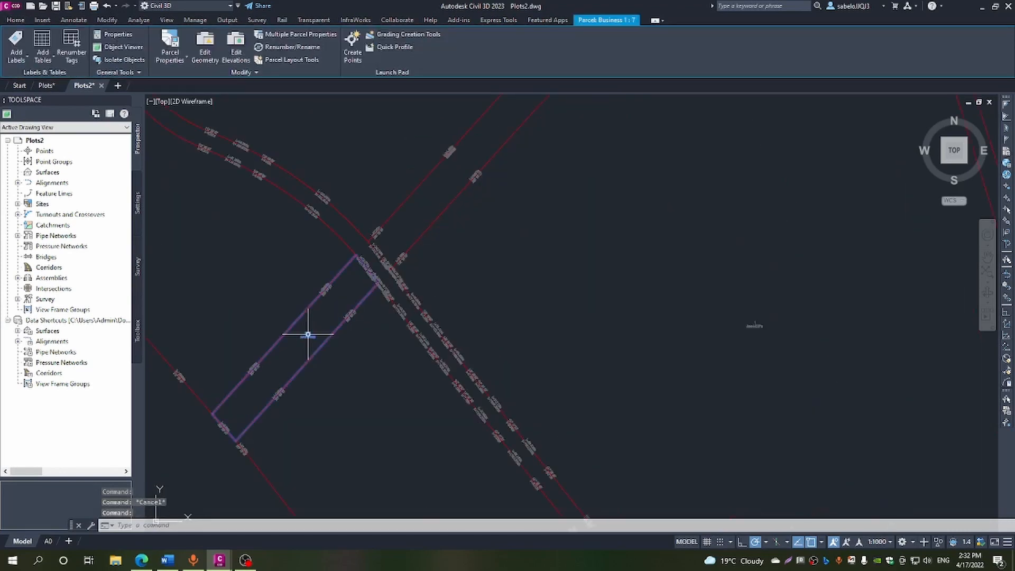
{"action": "right_click", "coordinate": [308, 334]}
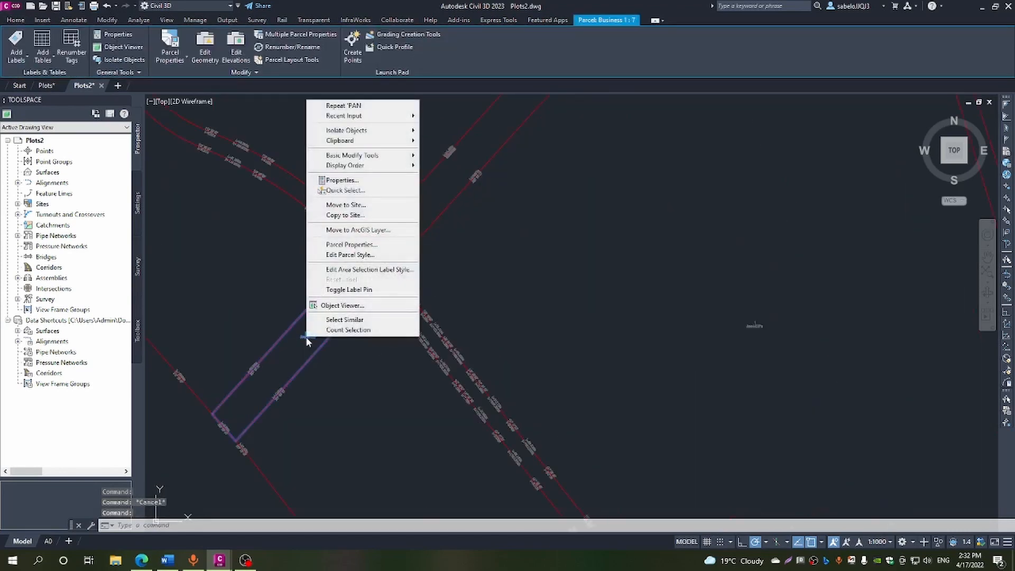
{"action": "left_click", "coordinate": [341, 180]}
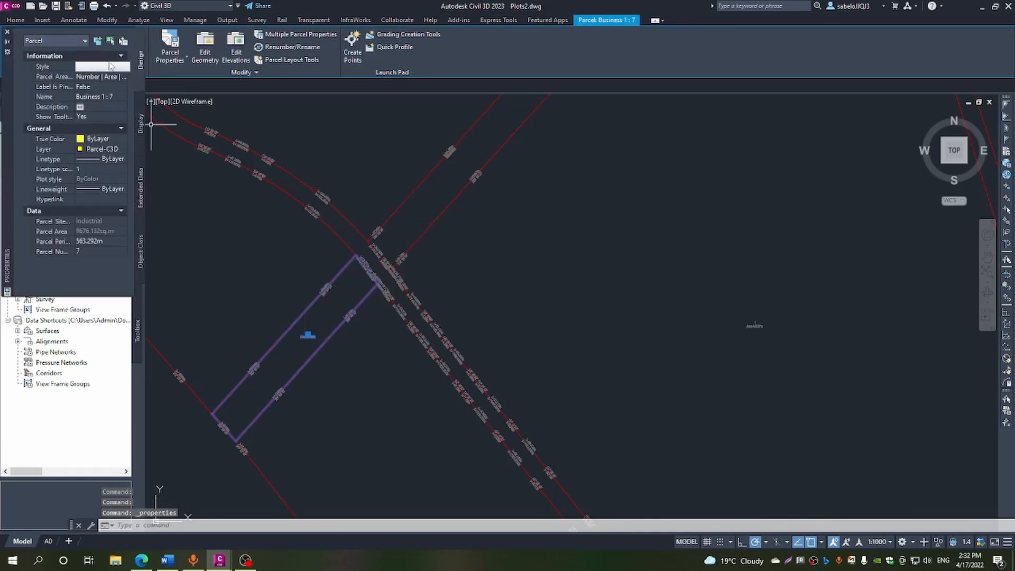
{"action": "left_click", "coordinate": [7, 32]}
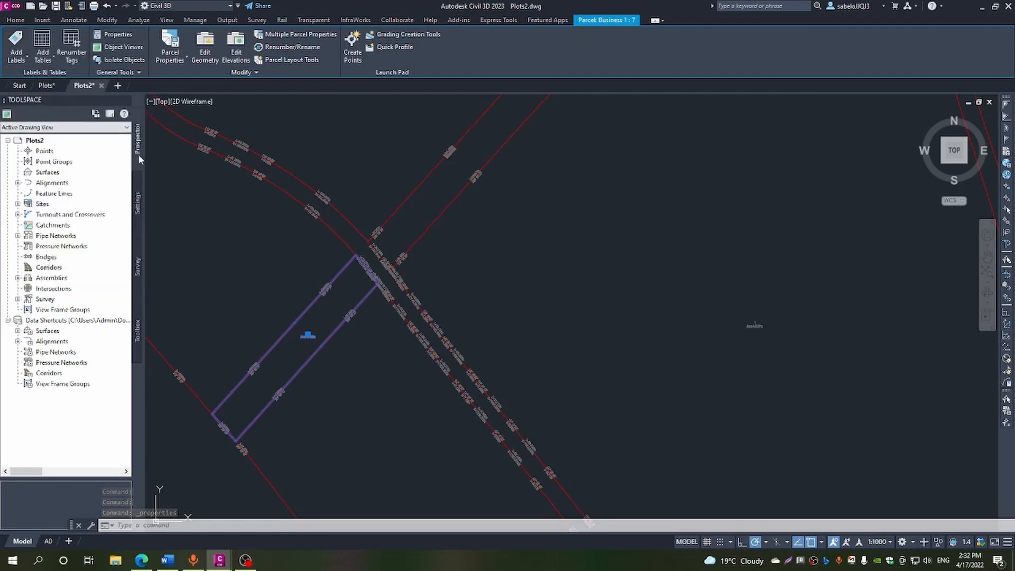
Review the information, design, section, display and summary settings of the Business 1 style on the crossing-road parcel west of the loop.
{"action": "key", "text": "Escape"}
{"action": "left_click", "coordinate": [307, 335]}
{"action": "right_click", "coordinate": [307, 335]}
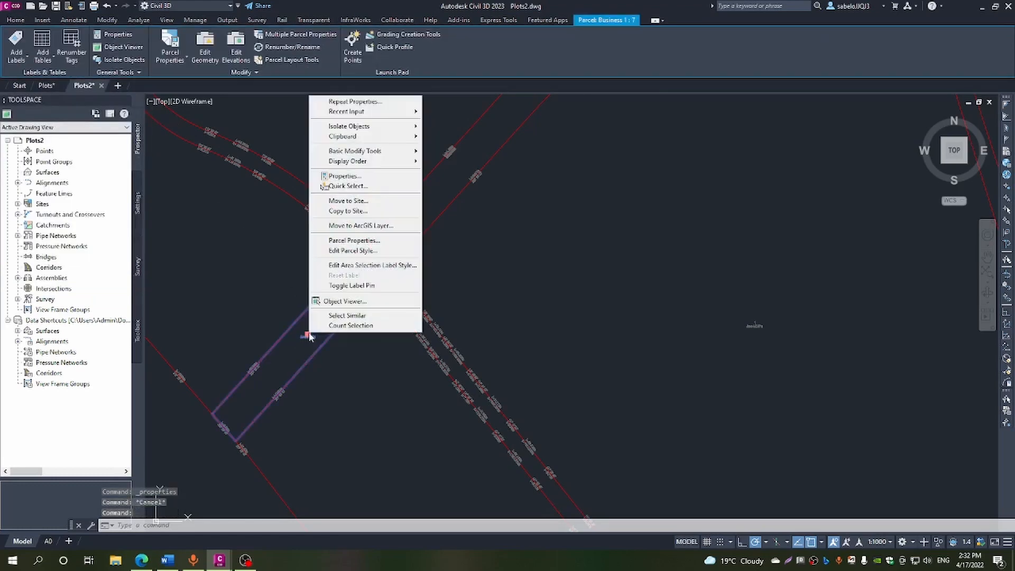
{"action": "left_click", "coordinate": [348, 253]}
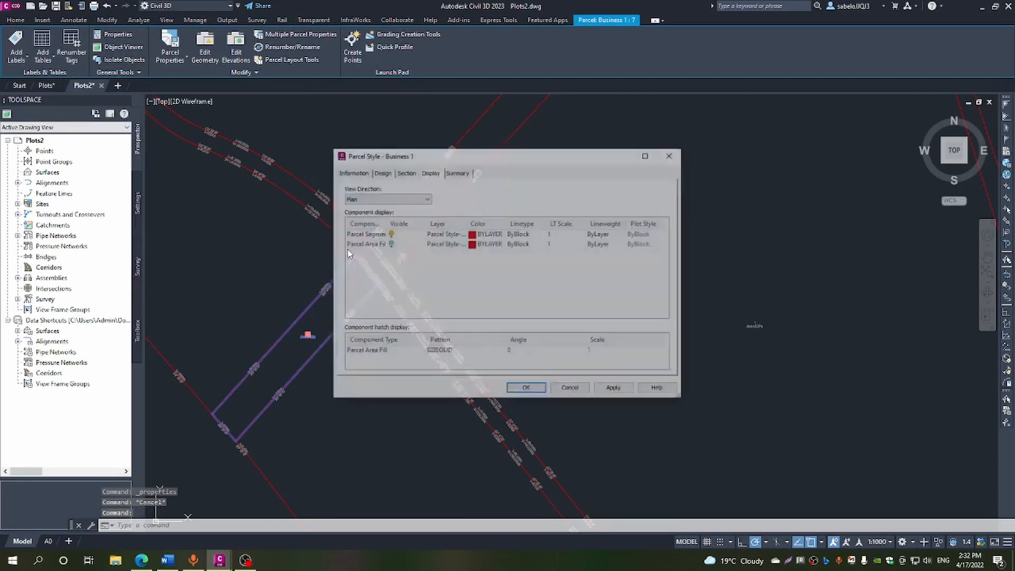
{"action": "left_click", "coordinate": [380, 174]}
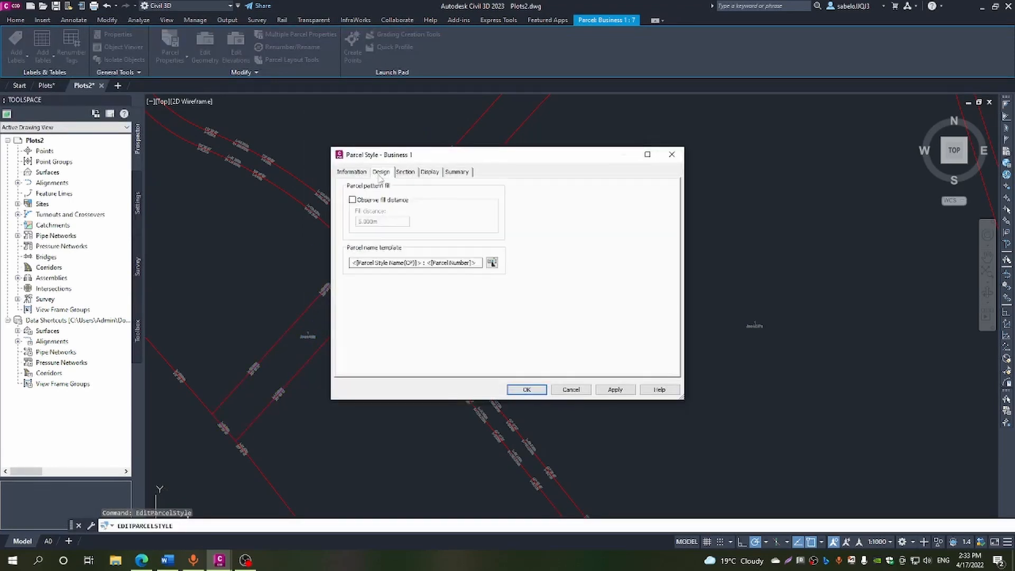
{"action": "left_click", "coordinate": [402, 175]}
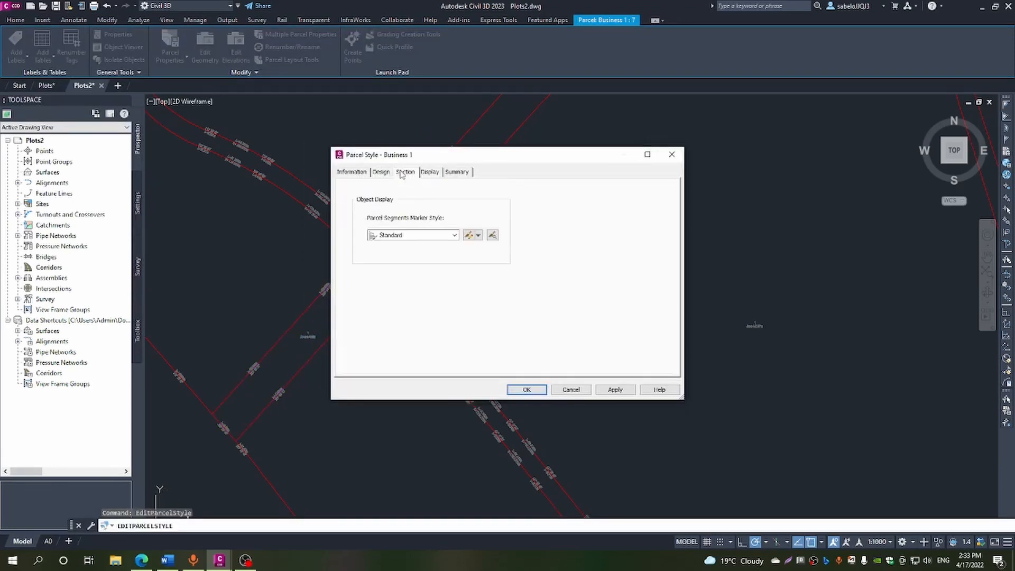
{"action": "left_click", "coordinate": [430, 173]}
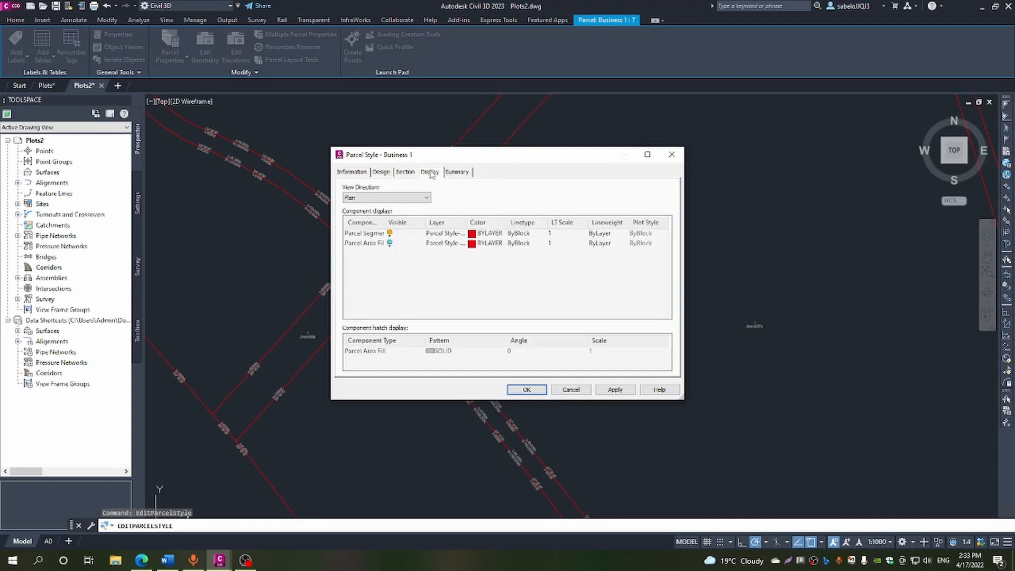
{"action": "left_click", "coordinate": [353, 175]}
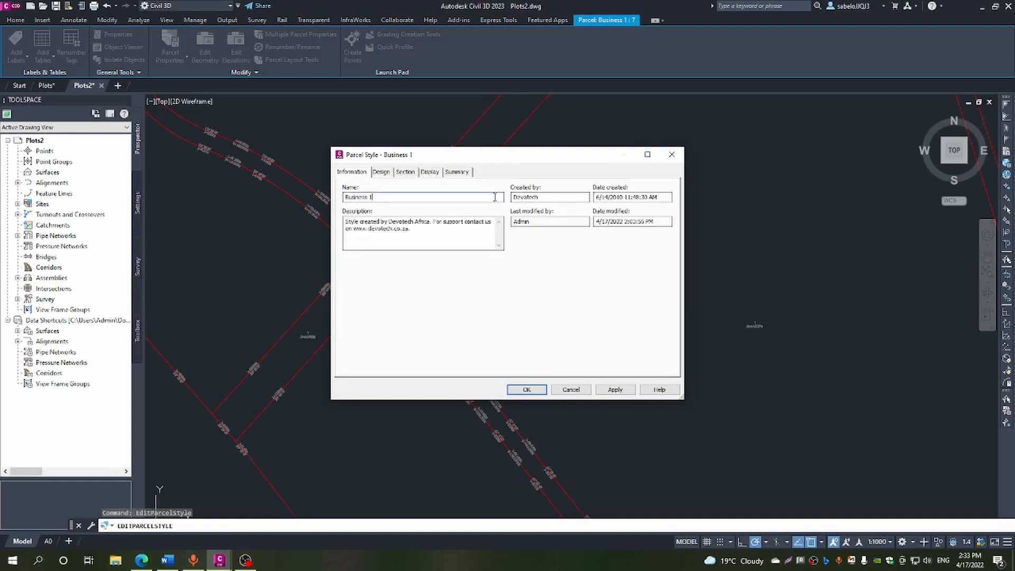
{"action": "left_click", "coordinate": [454, 175]}
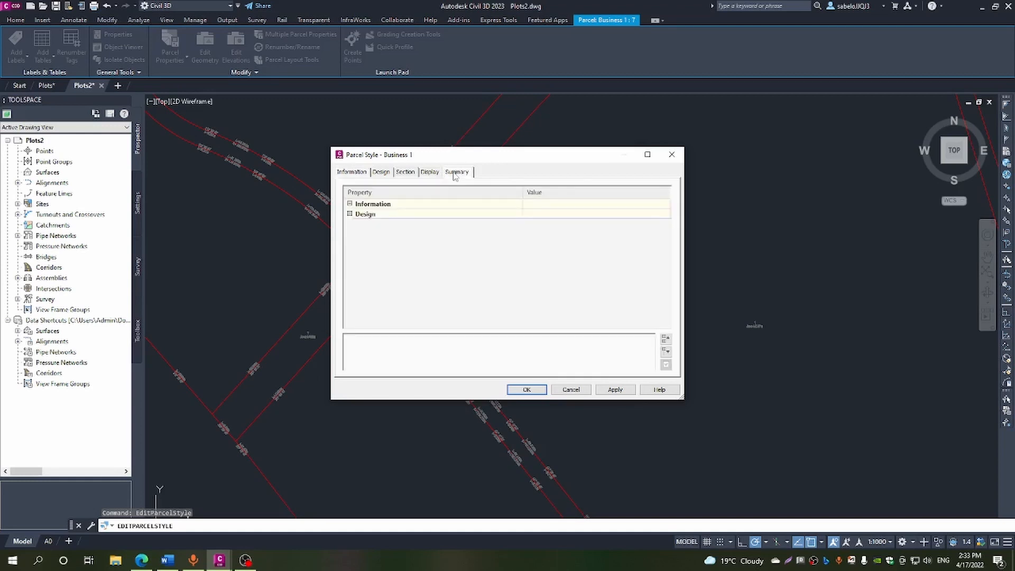
{"action": "left_click", "coordinate": [570, 392]}
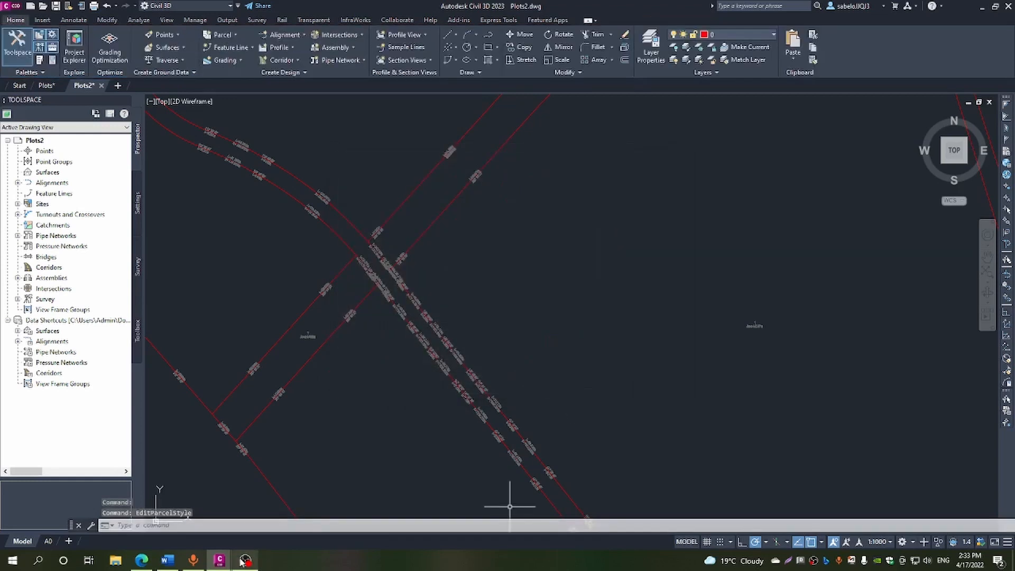
Set the object style of the crossing-road parcel between the western boundary and the loop road to Public Open Space.
{"action": "left_click", "coordinate": [306, 334]}
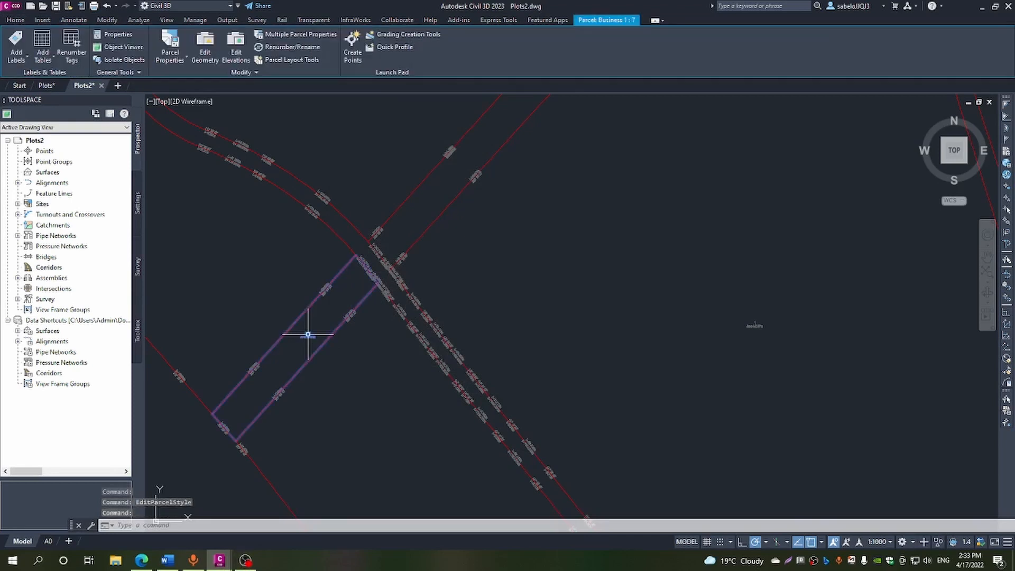
{"action": "right_click", "coordinate": [307, 334]}
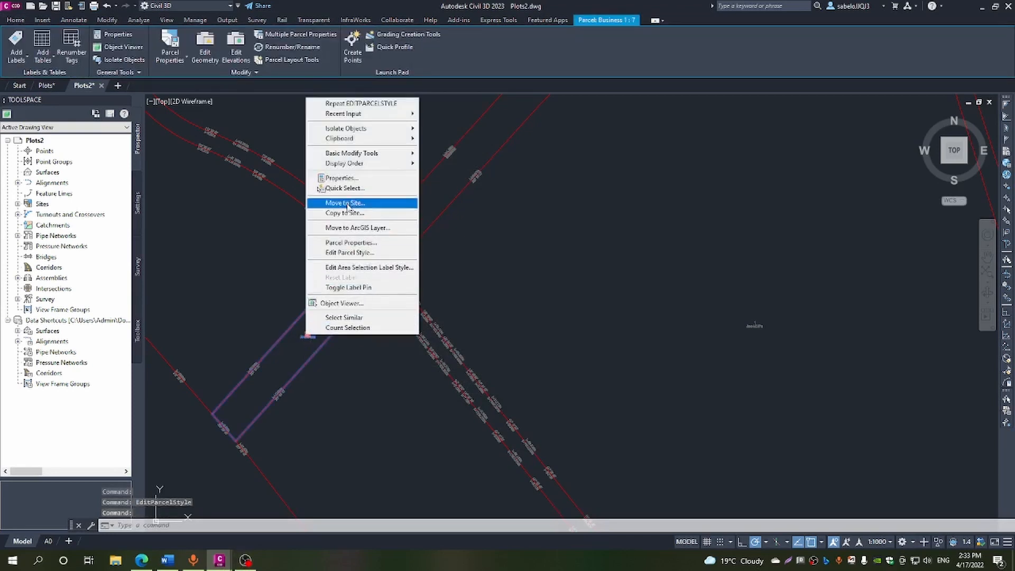
{"action": "left_click", "coordinate": [359, 242]}
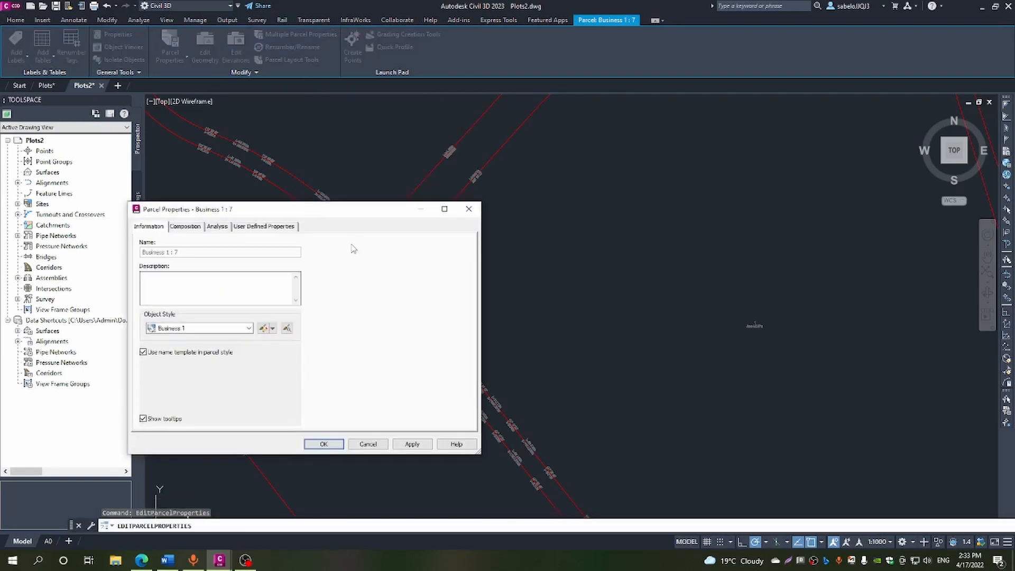
{"action": "left_click", "coordinate": [248, 329]}
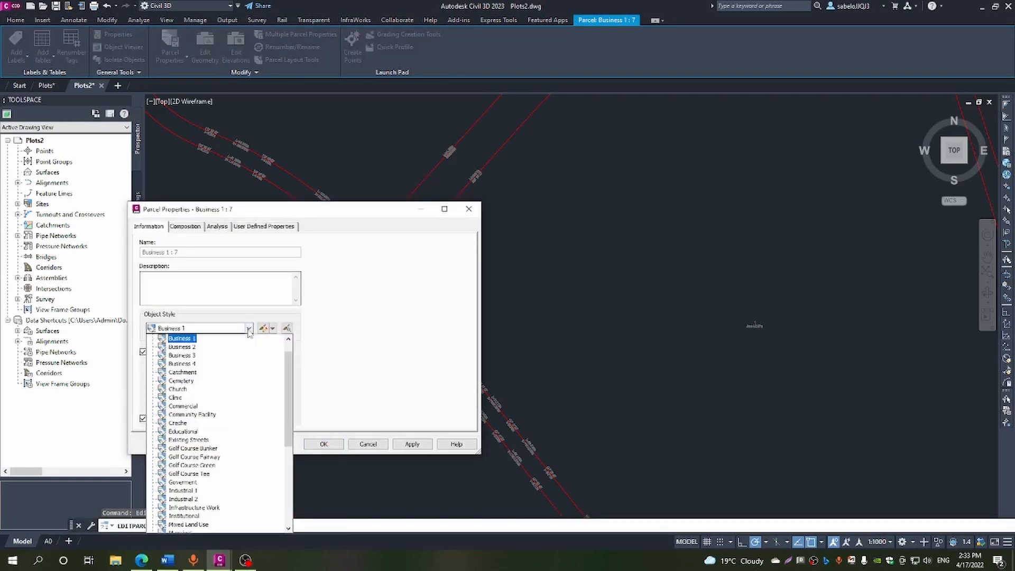
{"action": "key", "text": "Down"}
{"action": "key", "text": "Down"}
{"action": "key", "text": "Down"}
{"action": "key", "text": "Down"}
{"action": "key", "text": "Down"}
{"action": "key", "text": "Down"}
{"action": "key", "text": "Down"}
{"action": "key", "text": "Down"}
{"action": "key", "text": "Down"}
{"action": "key", "text": "Down"}
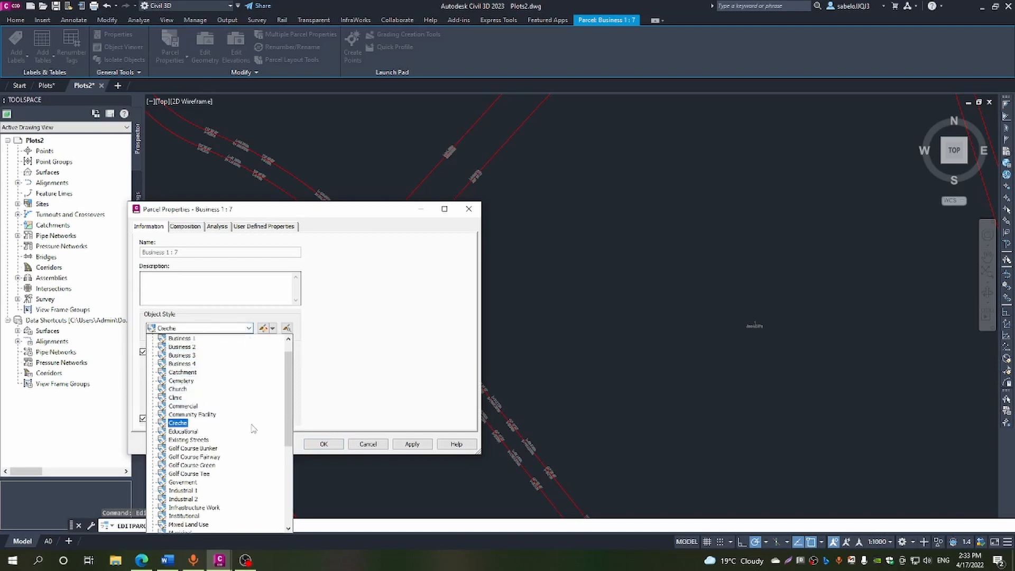
{"action": "scroll", "coordinate": [253, 431], "scroll_direction": "down", "scroll_amount": 3}
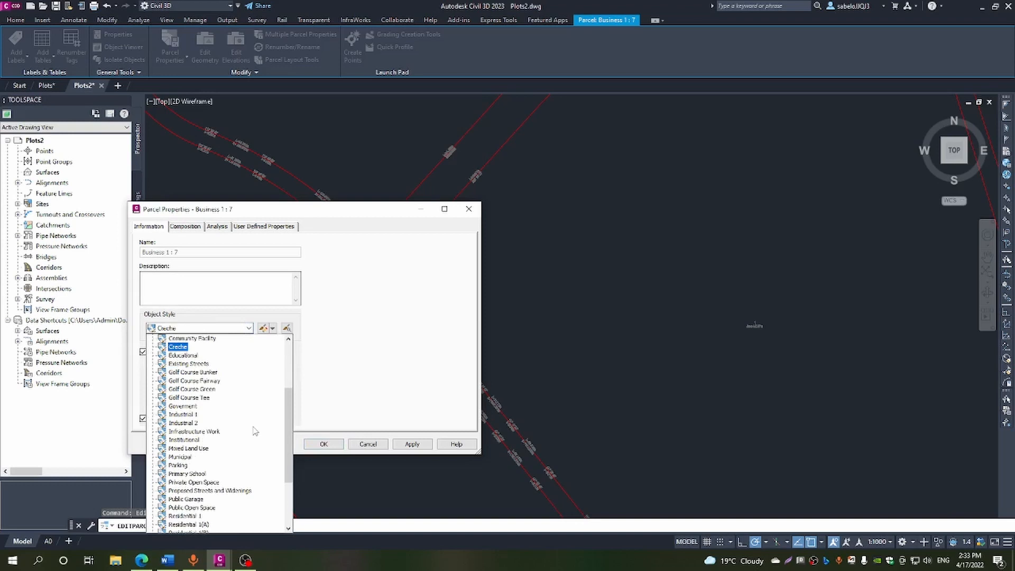
{"action": "scroll", "coordinate": [255, 431], "scroll_direction": "down", "scroll_amount": 4}
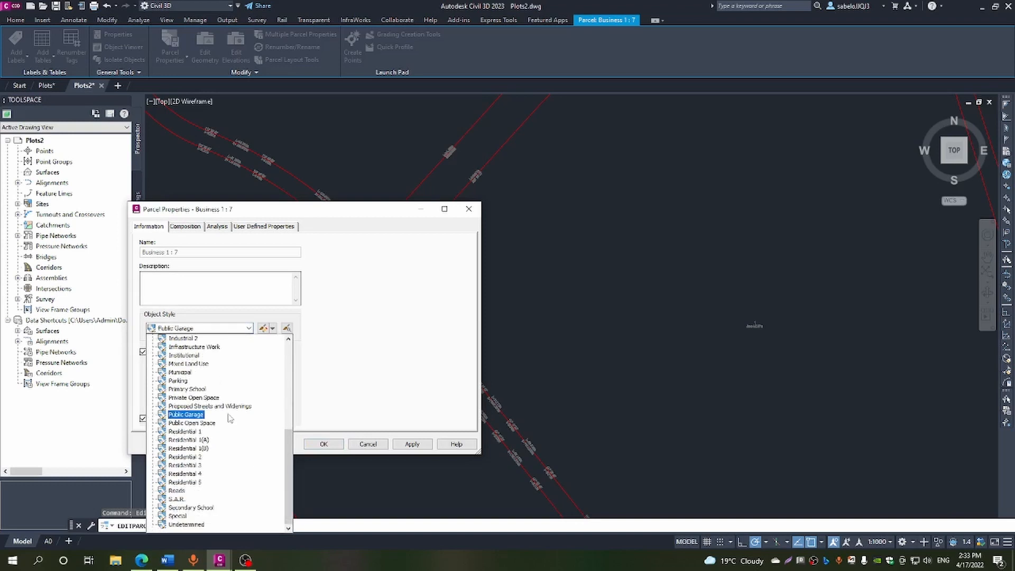
{"action": "left_click", "coordinate": [194, 423]}
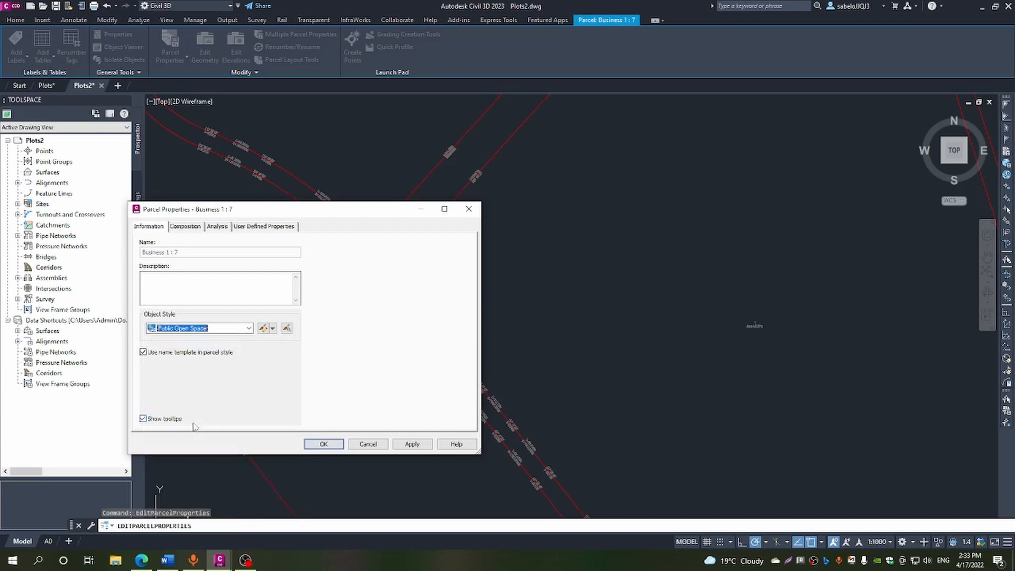
{"action": "left_click", "coordinate": [313, 445]}
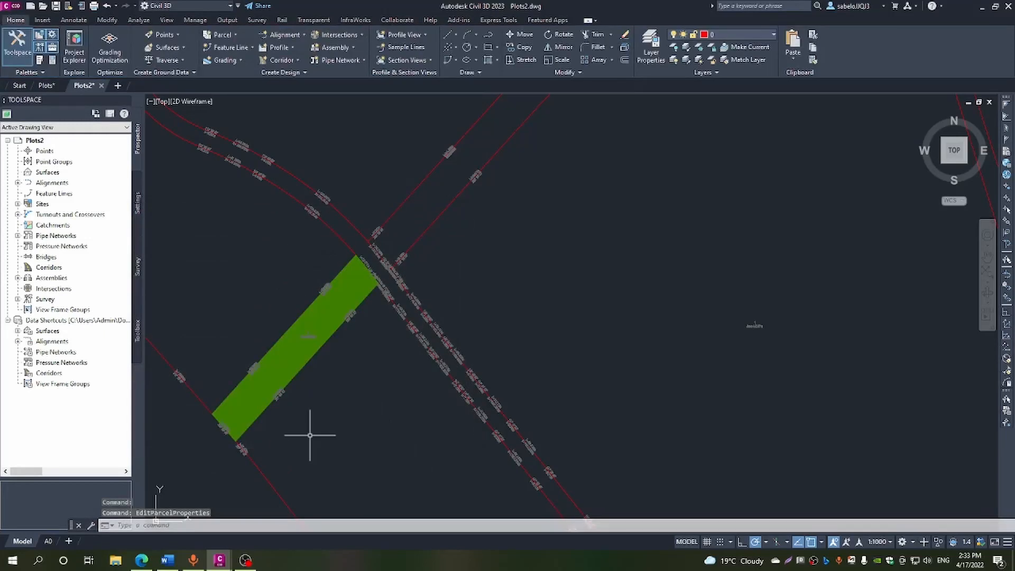
Assign the Public Open Space object style to the crossing-road parcel inside the loop.
{"action": "scroll", "coordinate": [309, 434], "scroll_direction": "down", "scroll_amount": 4}
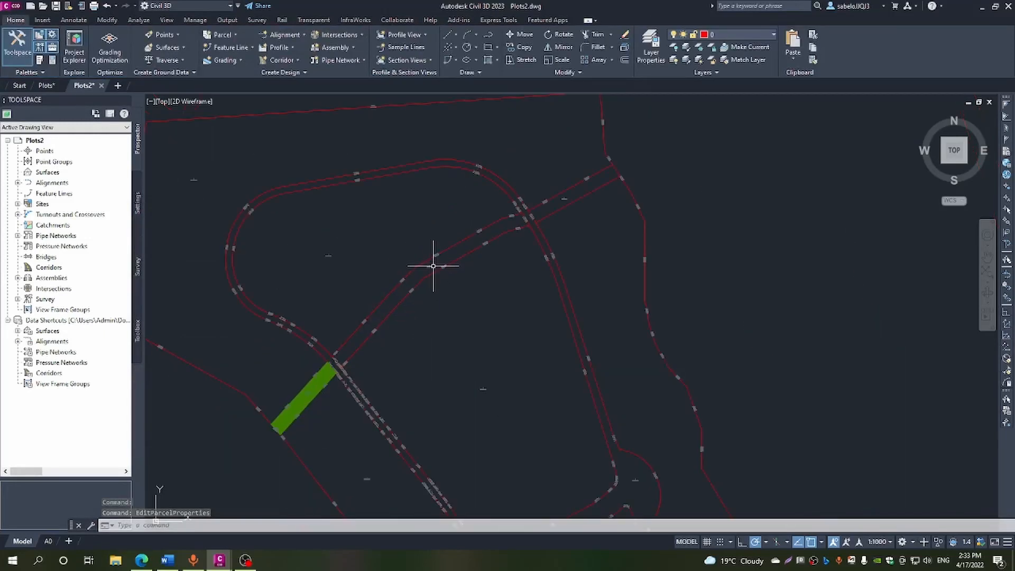
{"action": "scroll", "coordinate": [428, 267], "scroll_direction": "up", "scroll_amount": 5}
{"action": "left_click", "coordinate": [410, 274]}
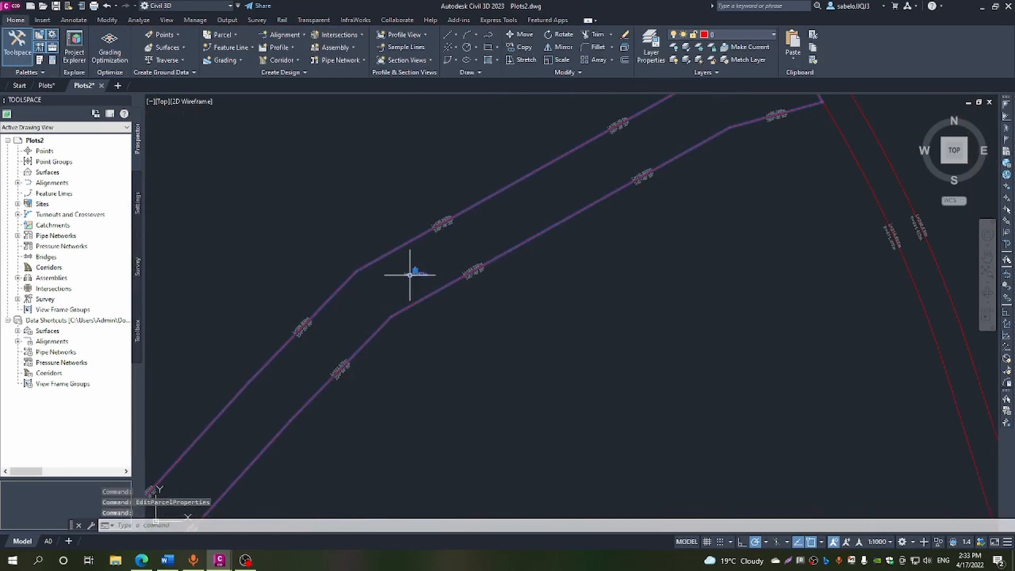
{"action": "right_click", "coordinate": [411, 275]}
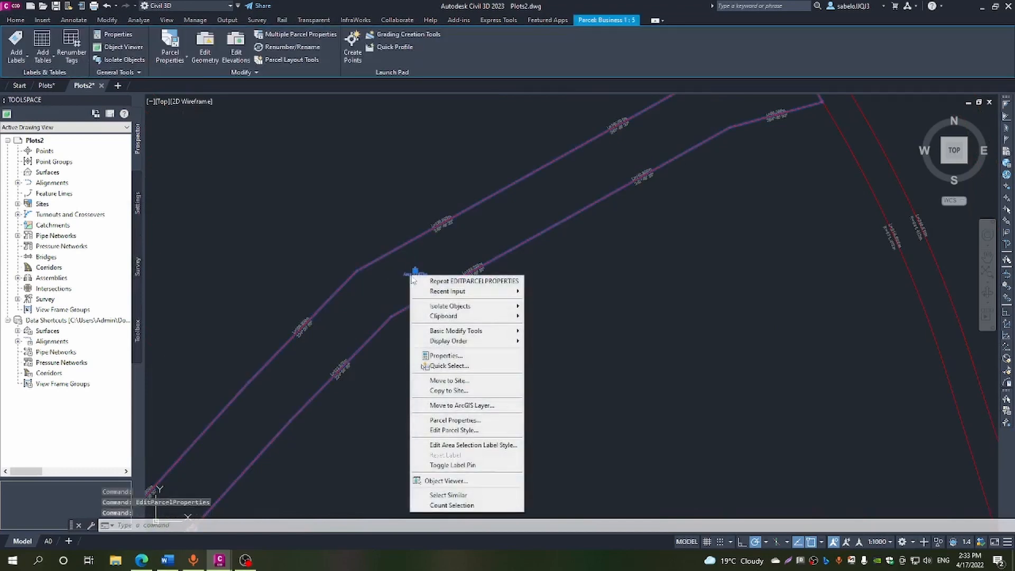
{"action": "left_click", "coordinate": [458, 419]}
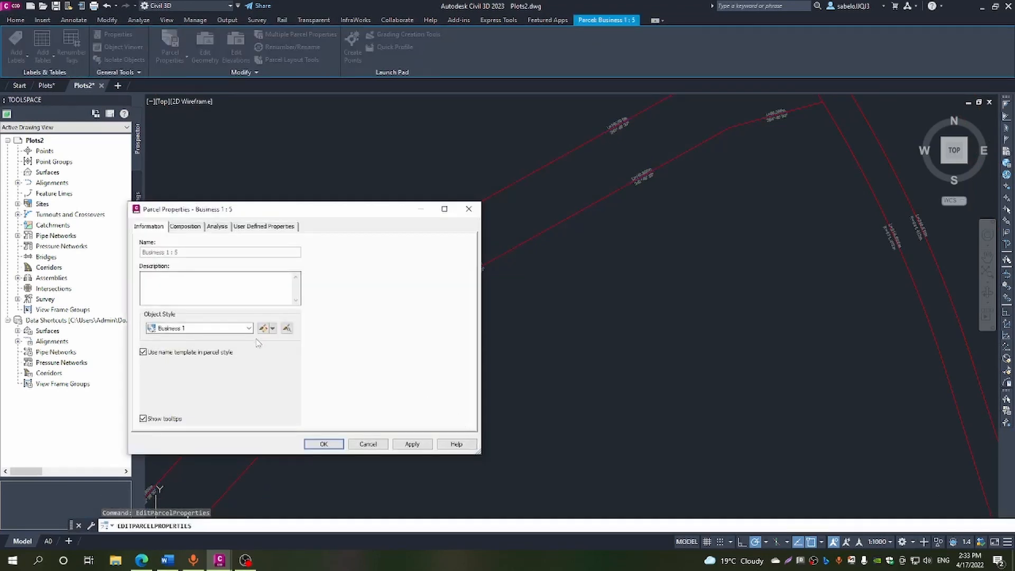
{"action": "left_click", "coordinate": [249, 329]}
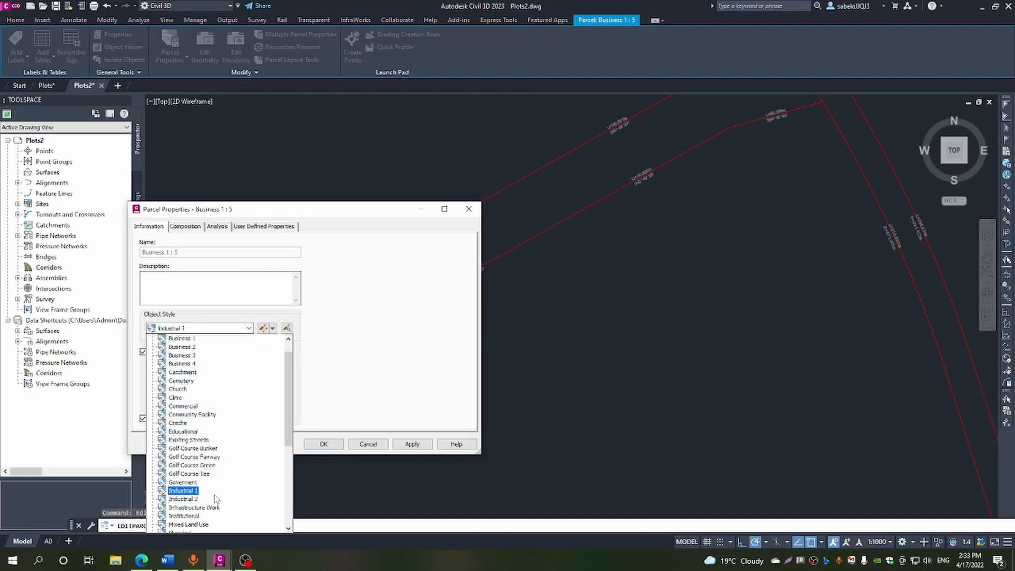
{"action": "scroll", "coordinate": [205, 473], "scroll_direction": "down", "scroll_amount": 3}
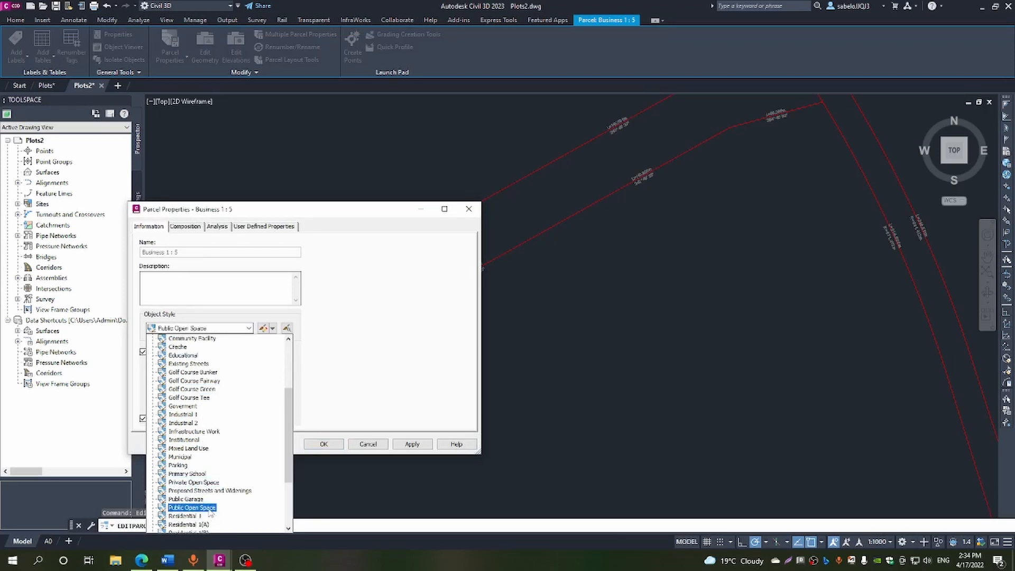
{"action": "left_click", "coordinate": [209, 509]}
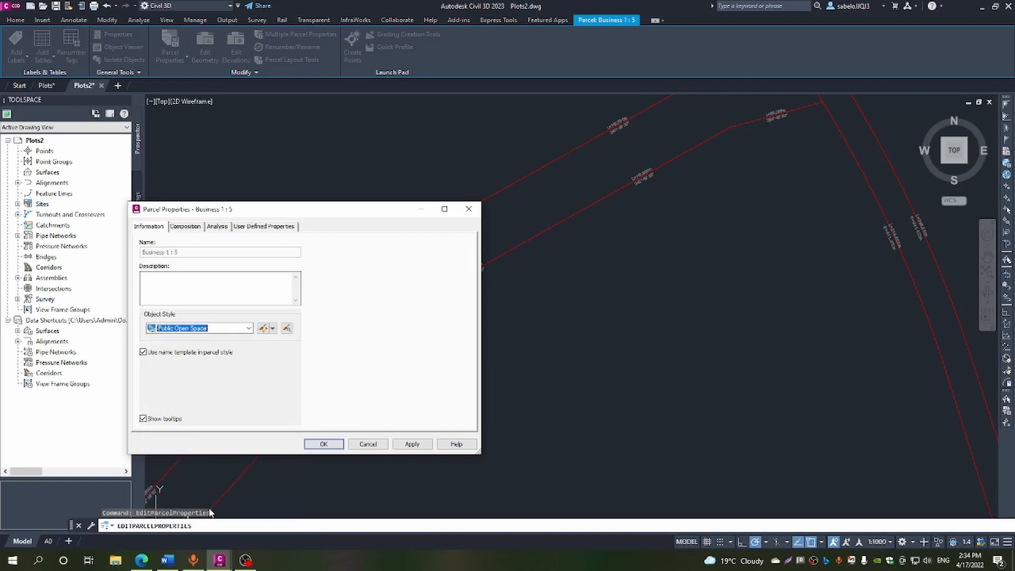
{"action": "left_click", "coordinate": [320, 443]}
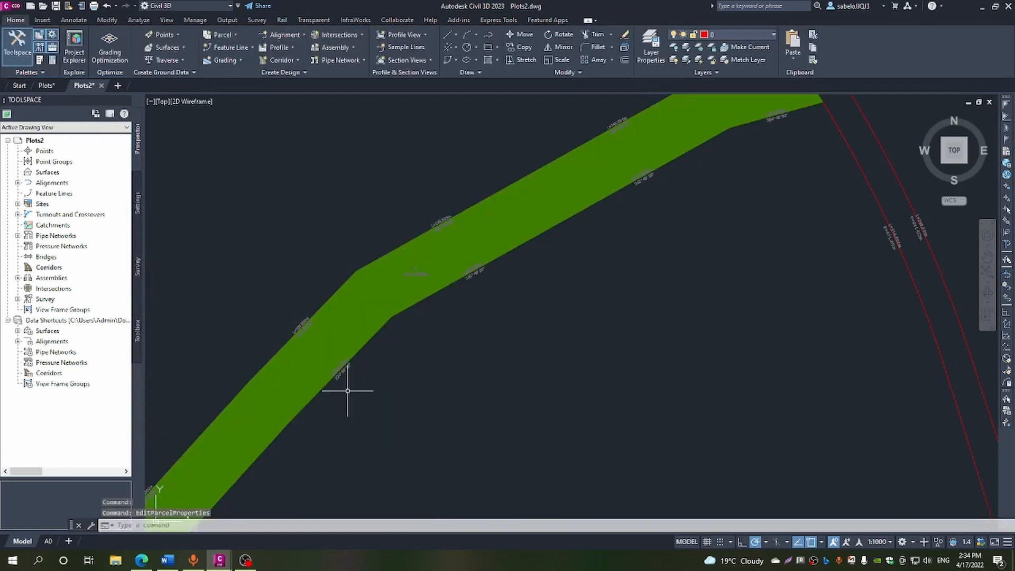
Change the object style of the crossing-road parcel between the loop road and the eastern boundary to Public Open Space.
{"action": "scroll", "coordinate": [347, 390], "scroll_direction": "up", "scroll_amount": 3}
{"action": "scroll", "coordinate": [348, 391], "scroll_direction": "down", "scroll_amount": 2}
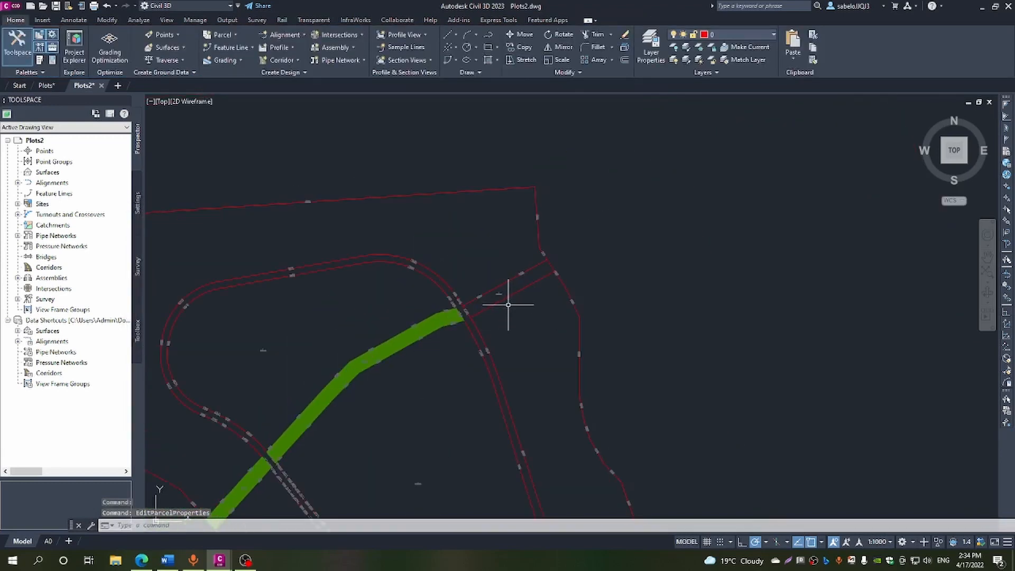
{"action": "scroll", "coordinate": [510, 301], "scroll_direction": "up", "scroll_amount": 3}
{"action": "left_click", "coordinate": [486, 277]}
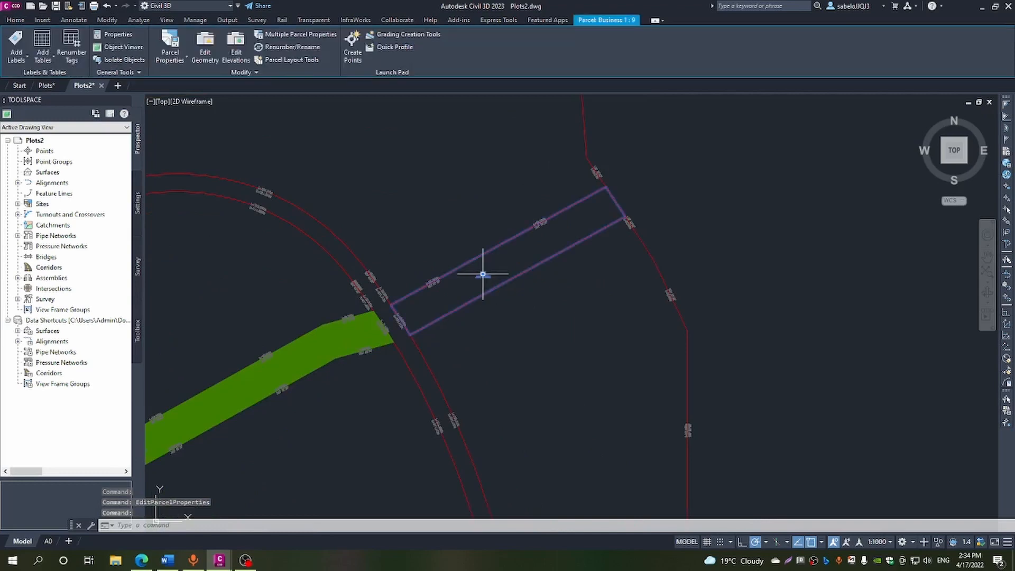
{"action": "right_click", "coordinate": [483, 275]}
{"action": "left_click", "coordinate": [537, 421]}
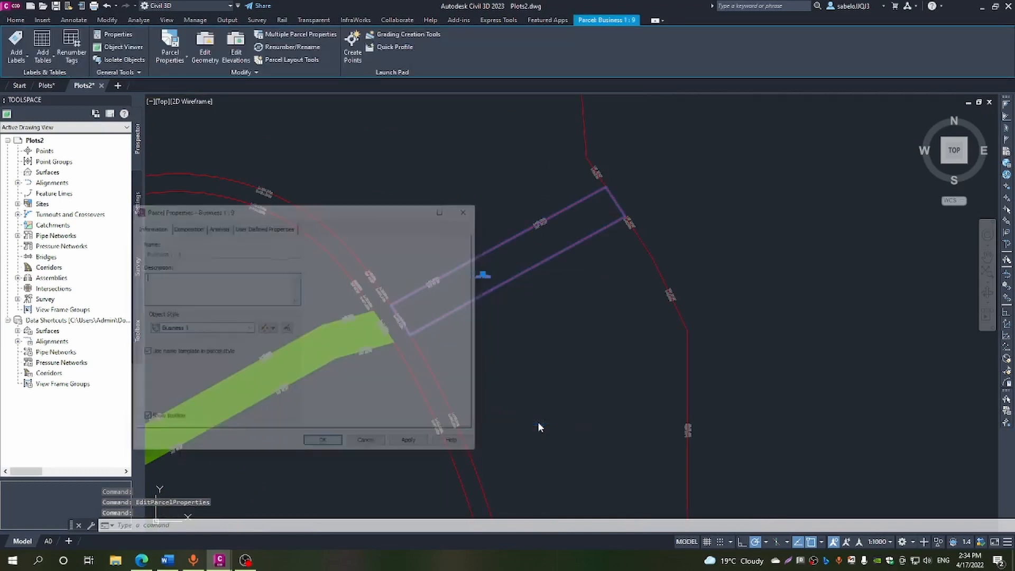
{"action": "left_click", "coordinate": [240, 330]}
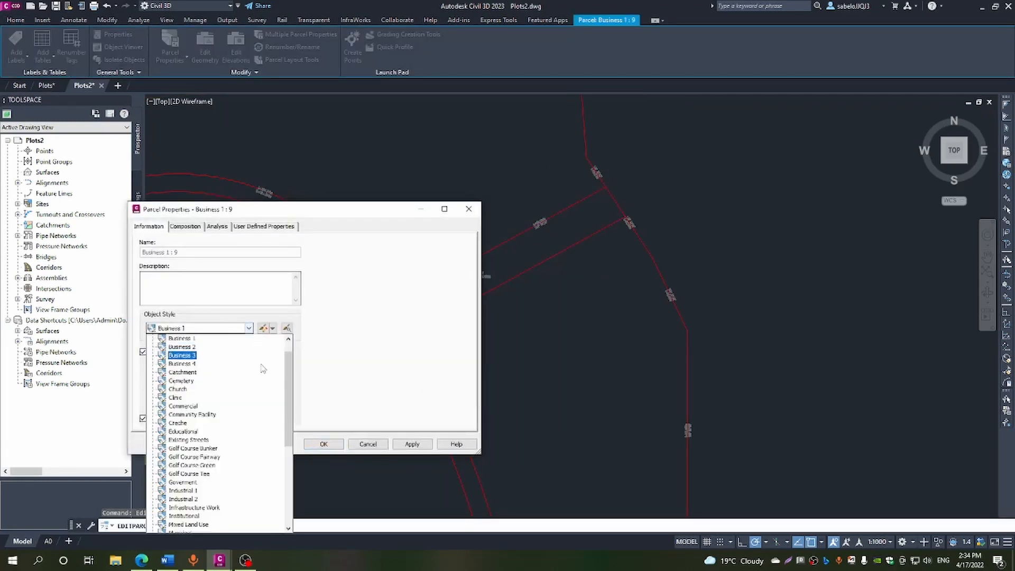
{"action": "scroll", "coordinate": [260, 476], "scroll_direction": "down", "scroll_amount": 2}
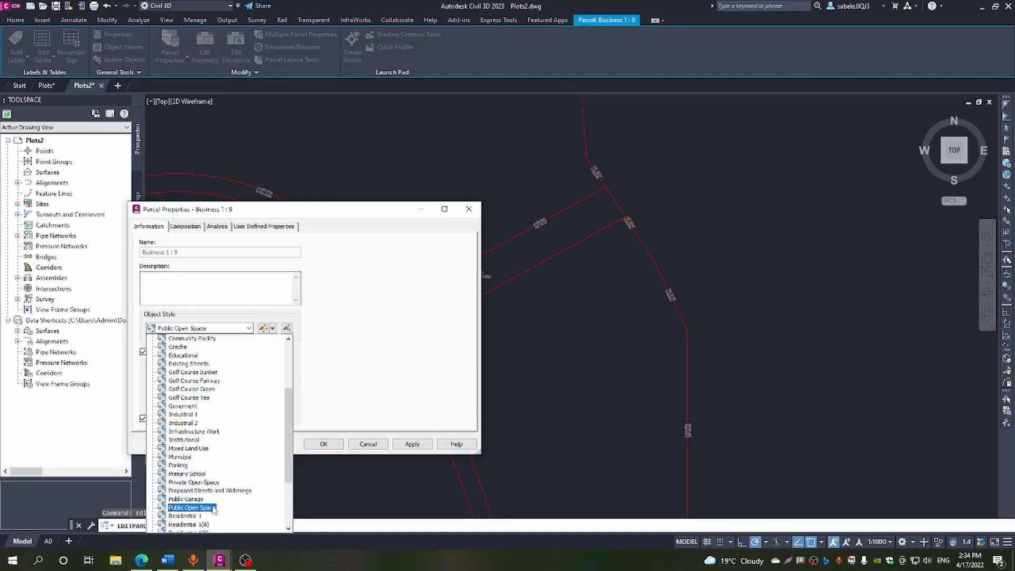
{"action": "left_click", "coordinate": [212, 508]}
{"action": "left_click", "coordinate": [312, 446]}
Turn off the Parcel Area Fill visibility in the Public Open Space parcel style of the western crossing-road parcel.
{"action": "scroll", "coordinate": [312, 410], "scroll_direction": "down", "scroll_amount": 8}
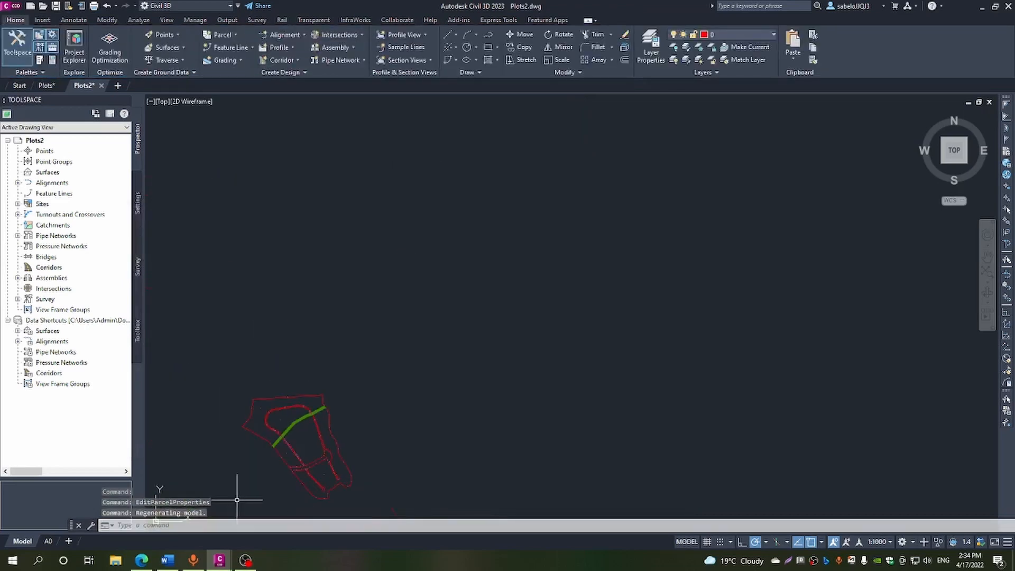
{"action": "scroll", "coordinate": [340, 386], "scroll_direction": "up", "scroll_amount": 8}
{"action": "scroll", "coordinate": [369, 317], "scroll_direction": "up", "scroll_amount": 3}
{"action": "scroll", "coordinate": [373, 330], "scroll_direction": "down", "scroll_amount": 5}
{"action": "scroll", "coordinate": [320, 403], "scroll_direction": "up", "scroll_amount": 2}
{"action": "scroll", "coordinate": [319, 403], "scroll_direction": "up", "scroll_amount": 2}
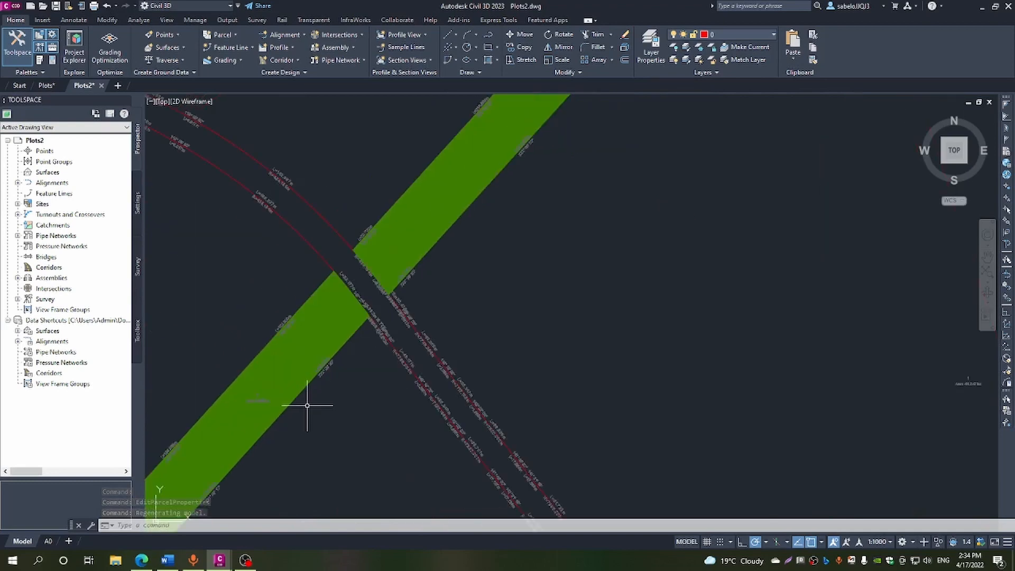
{"action": "left_click", "coordinate": [265, 401]}
{"action": "right_click", "coordinate": [261, 401]}
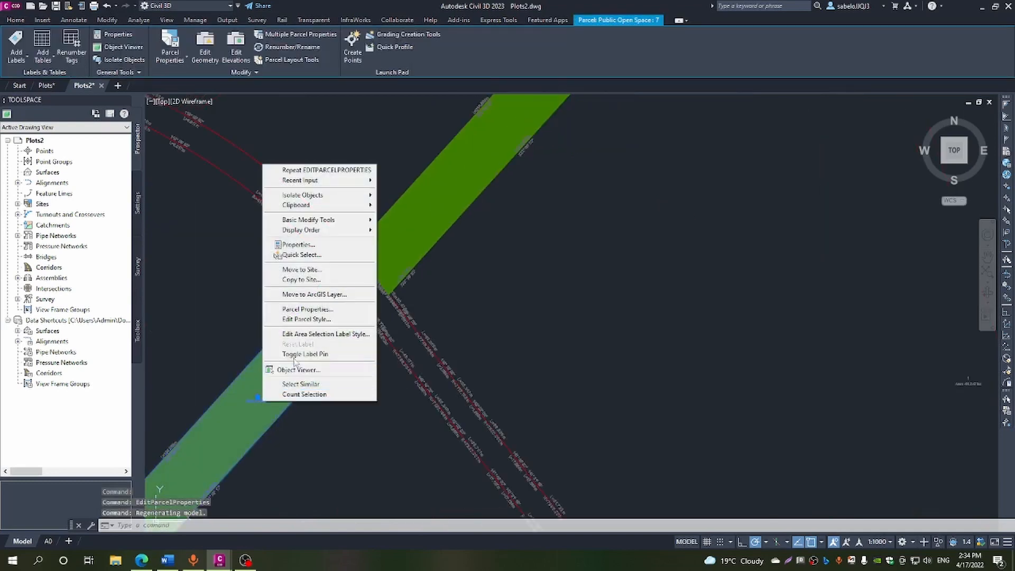
{"action": "left_click", "coordinate": [298, 318]}
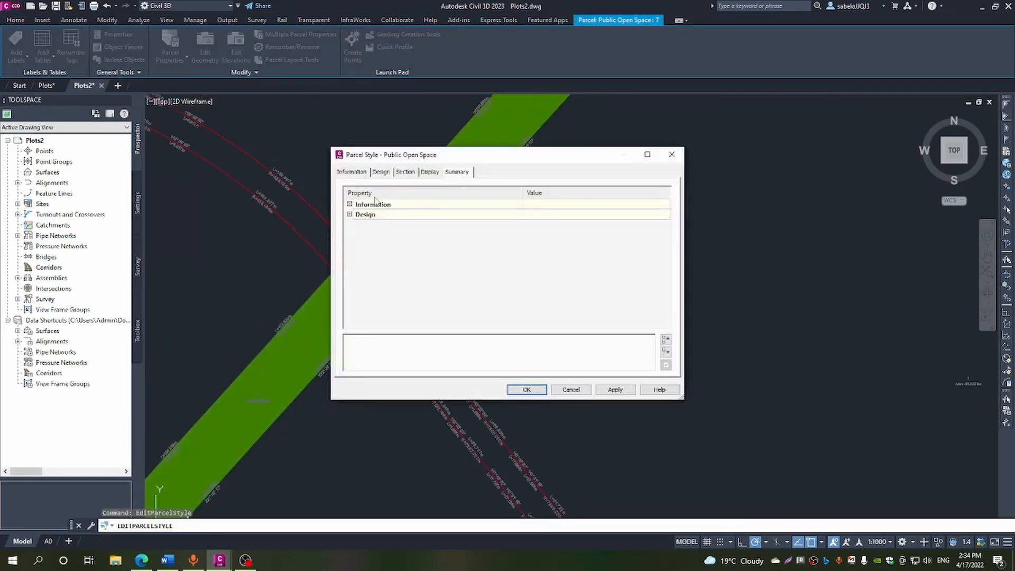
{"action": "left_click", "coordinate": [428, 173]}
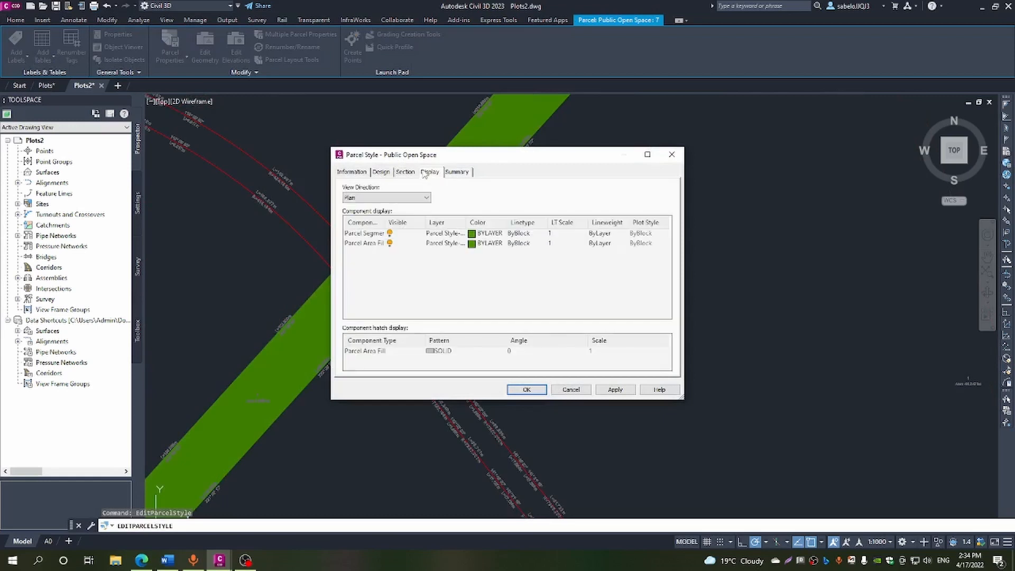
{"action": "left_click", "coordinate": [390, 243]}
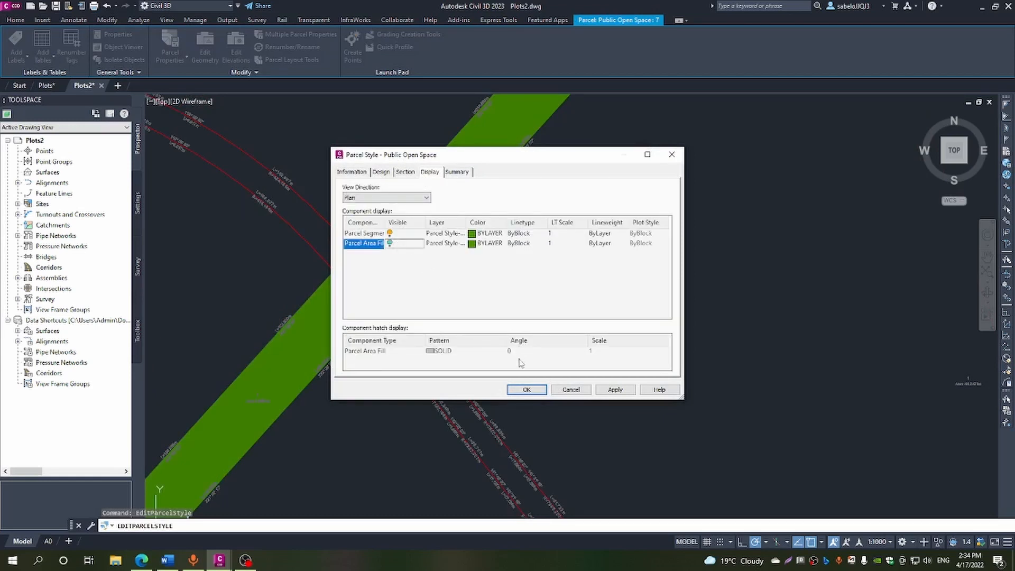
{"action": "left_click", "coordinate": [527, 390]}
{"action": "key", "text": "Escape"}
Examine the parcel boundaries across the site, including the parcel south of the crossing road along the western boundary.
{"action": "scroll", "coordinate": [515, 353], "scroll_direction": "up", "scroll_amount": 3}
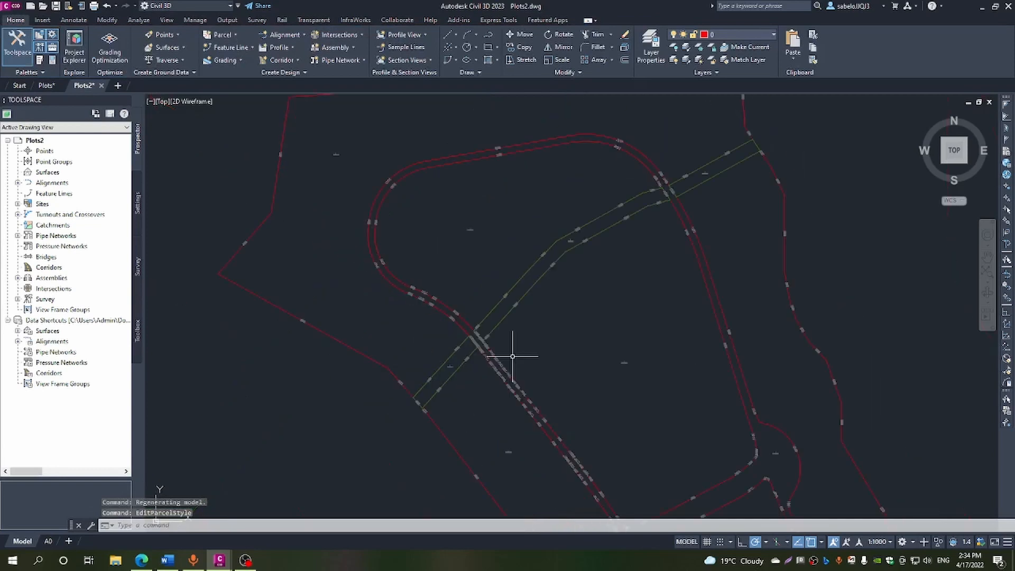
{"action": "scroll", "coordinate": [513, 356], "scroll_direction": "down", "scroll_amount": 2}
{"action": "scroll", "coordinate": [513, 356], "scroll_direction": "down", "scroll_amount": 2}
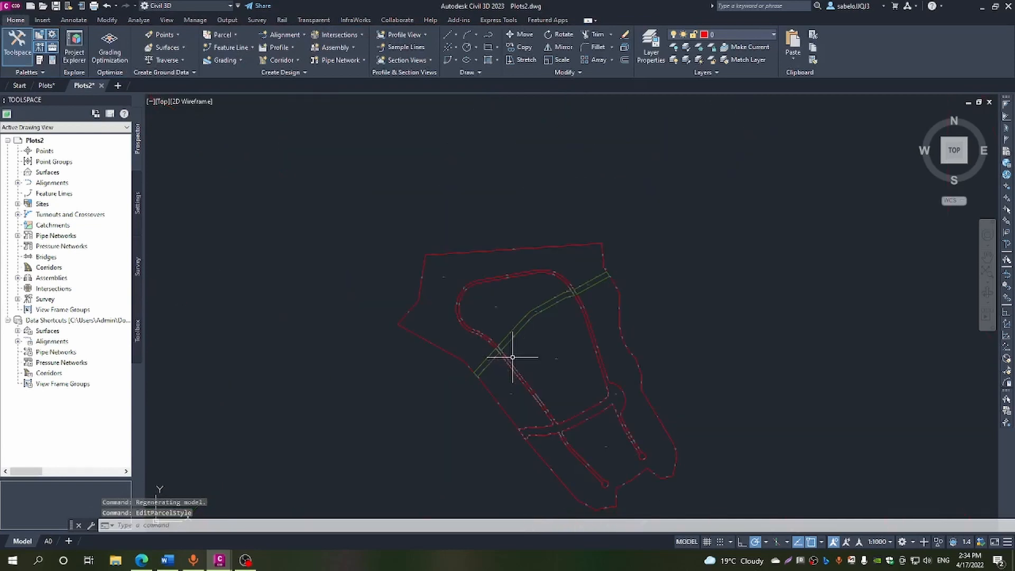
{"action": "scroll", "coordinate": [639, 494], "scroll_direction": "up", "scroll_amount": 2}
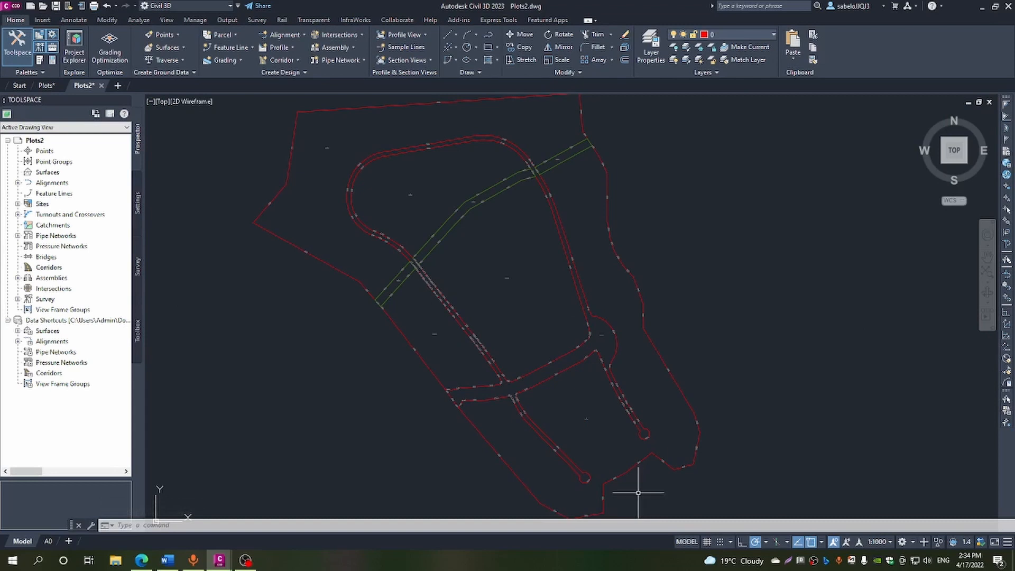
{"action": "scroll", "coordinate": [639, 494], "scroll_direction": "down", "scroll_amount": 2}
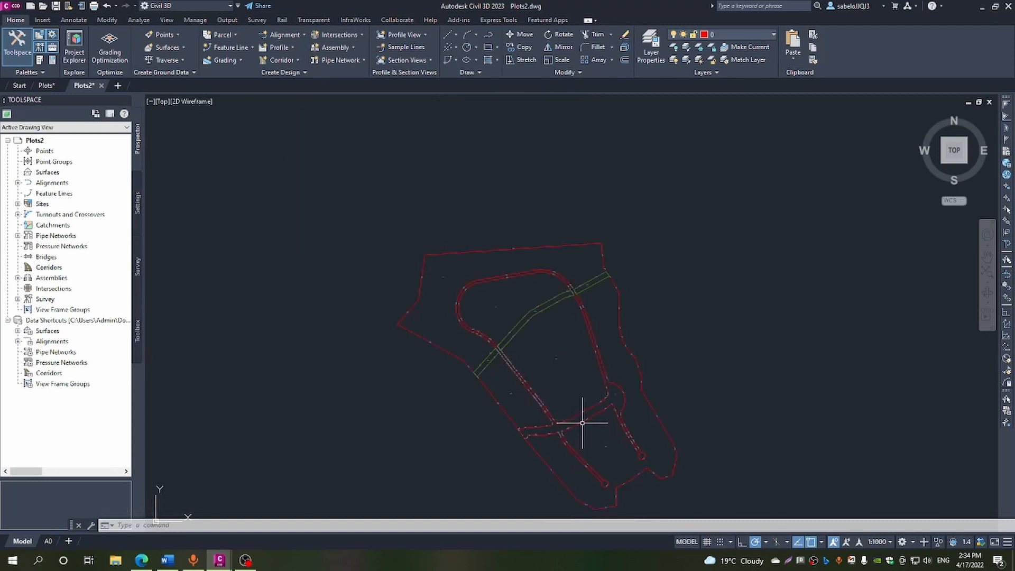
{"action": "scroll", "coordinate": [539, 407], "scroll_direction": "up", "scroll_amount": 1}
{"action": "scroll", "coordinate": [509, 400], "scroll_direction": "up", "scroll_amount": 3}
{"action": "scroll", "coordinate": [509, 400], "scroll_direction": "up", "scroll_amount": 1}
{"action": "scroll", "coordinate": [510, 402], "scroll_direction": "up", "scroll_amount": 4}
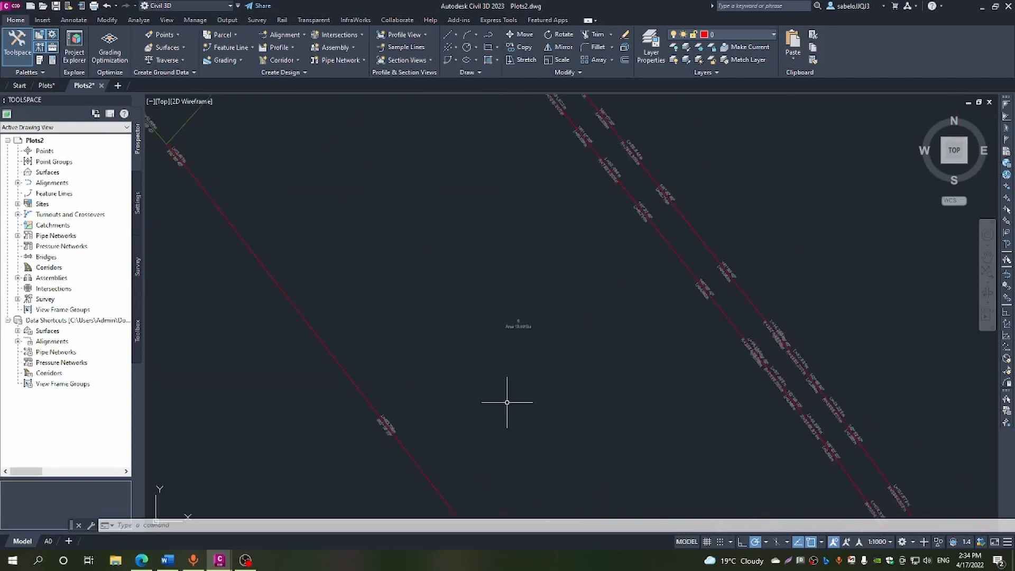
{"action": "scroll", "coordinate": [506, 404], "scroll_direction": "down", "scroll_amount": 2}
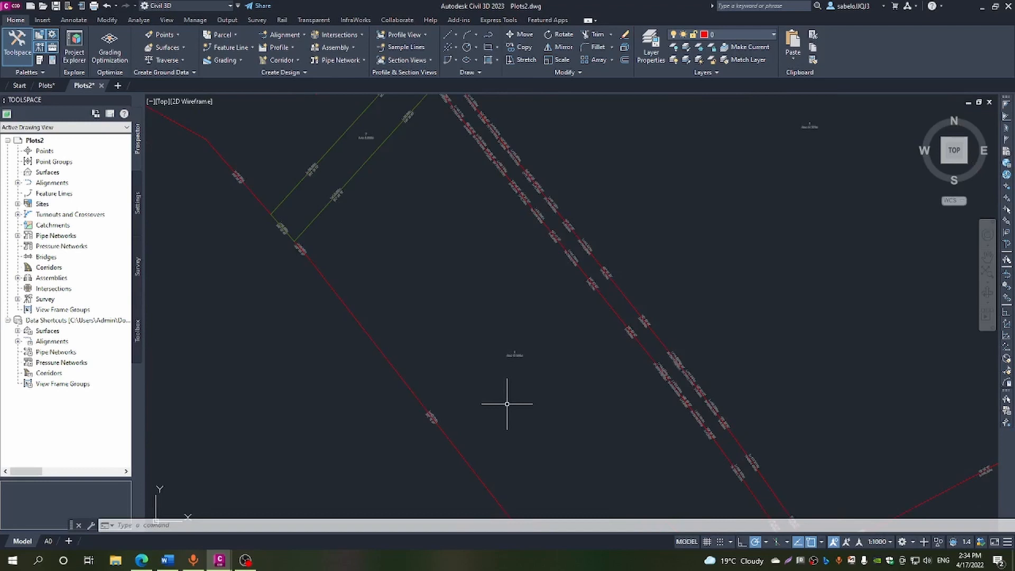
{"action": "scroll", "coordinate": [507, 404], "scroll_direction": "down", "scroll_amount": 3}
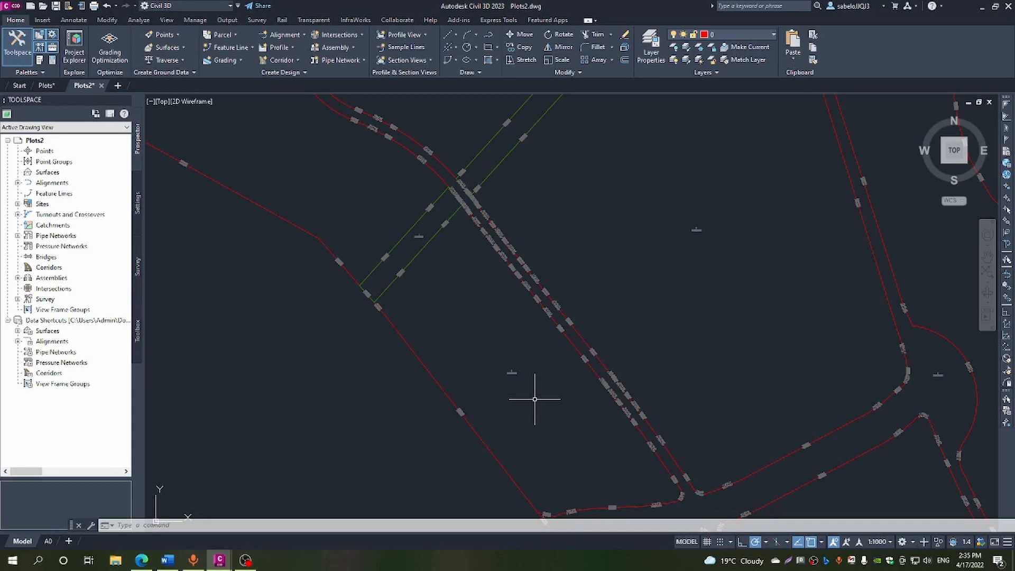
Try stretching the western endpoint of the crossing-road parcel's southern segment inward, away from the western site boundary.
{"action": "left_click", "coordinate": [374, 299]}
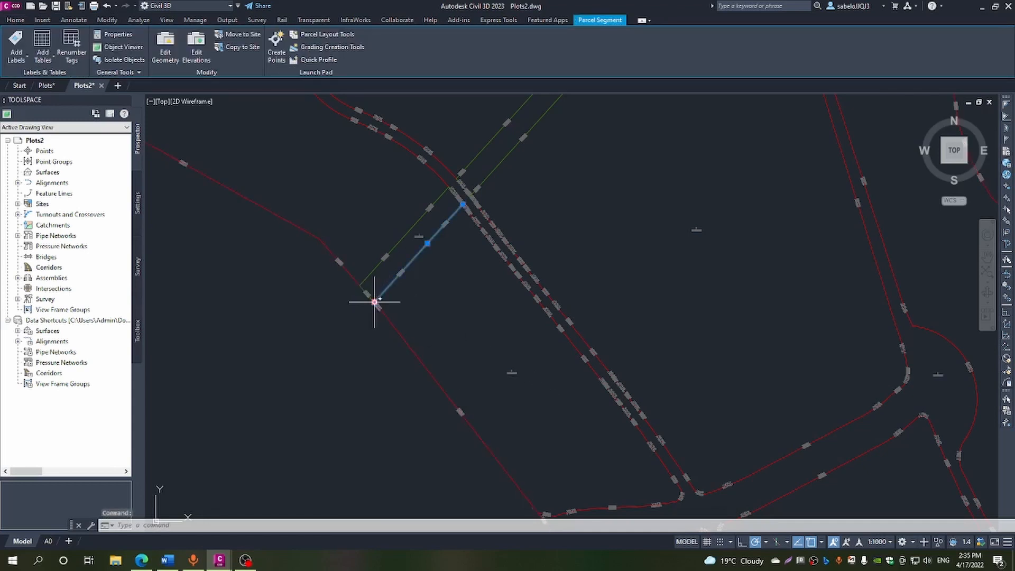
{"action": "scroll", "coordinate": [408, 244], "scroll_direction": "up", "scroll_amount": 6}
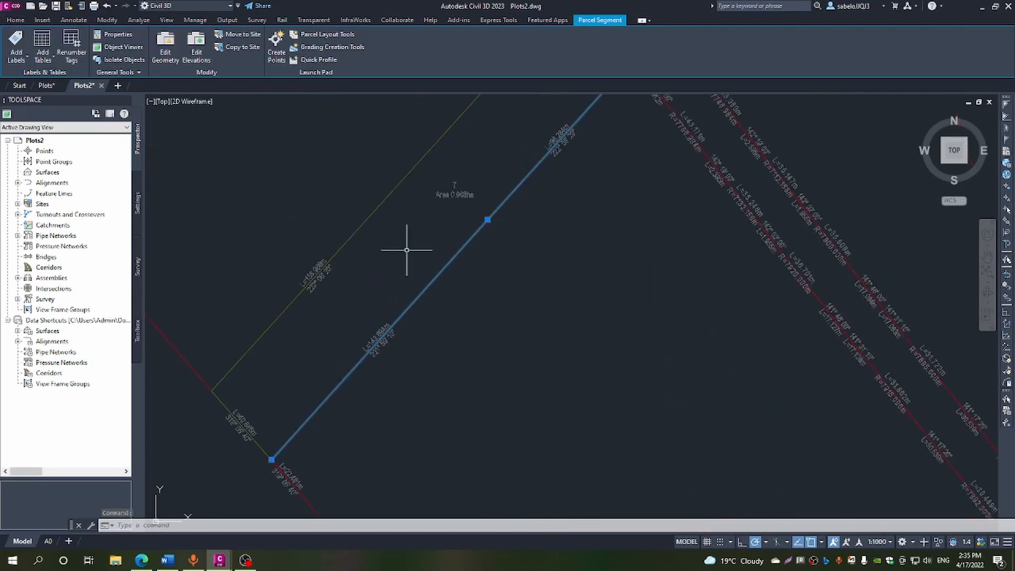
{"action": "scroll", "coordinate": [468, 204], "scroll_direction": "up", "scroll_amount": 4}
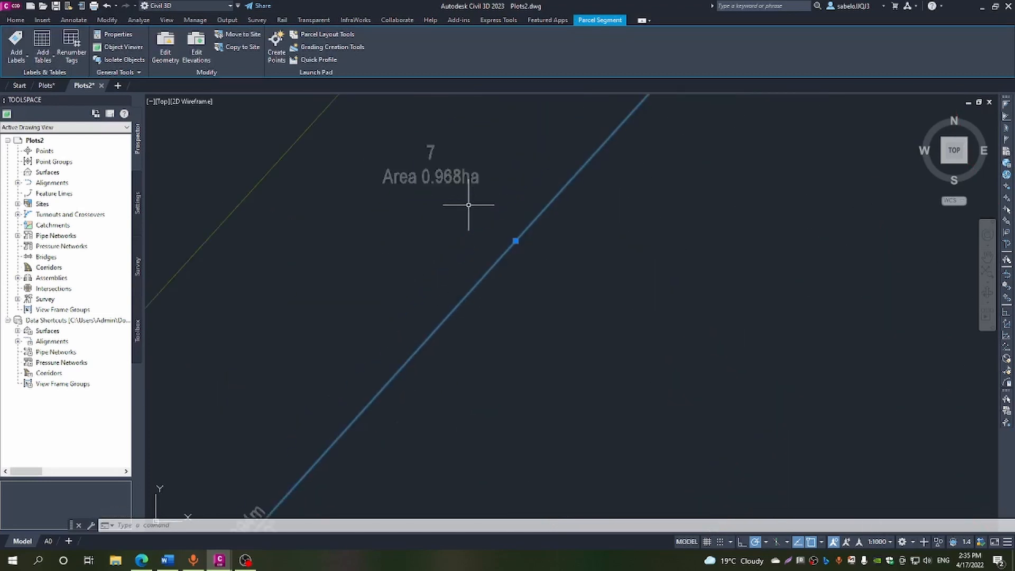
{"action": "scroll", "coordinate": [468, 204], "scroll_direction": "down", "scroll_amount": 5}
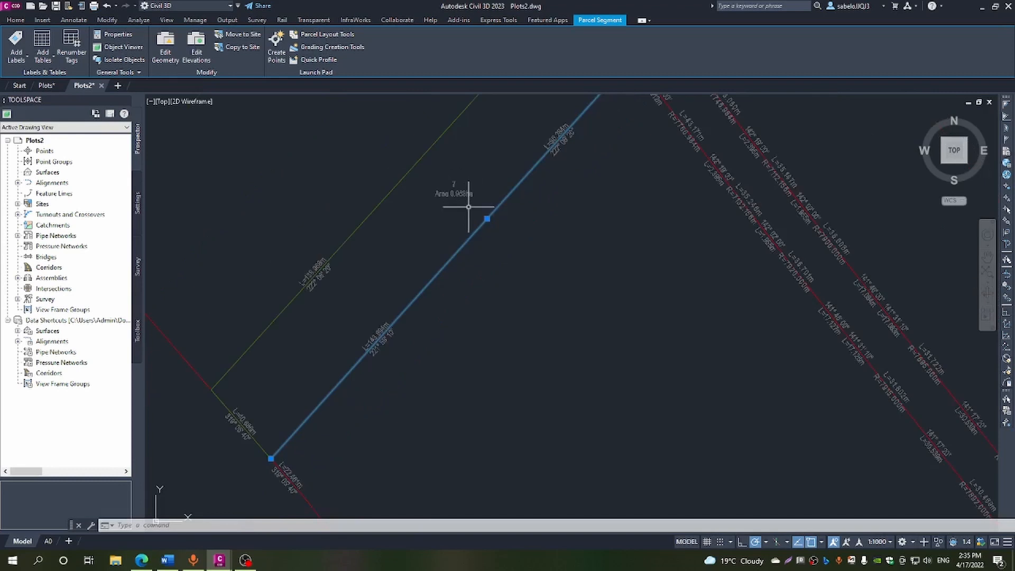
{"action": "left_click", "coordinate": [271, 458]}
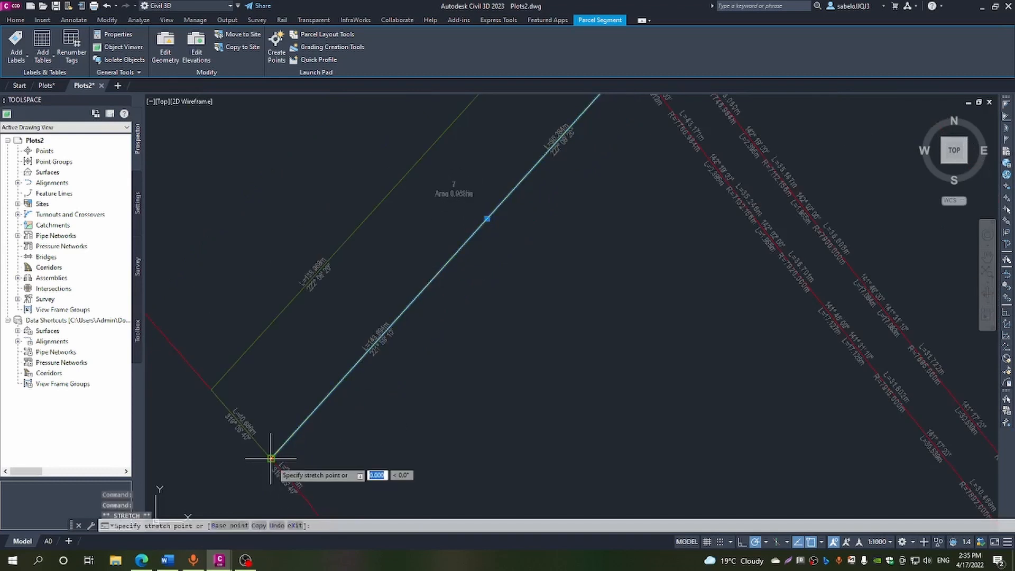
{"action": "left_click", "coordinate": [298, 428]}
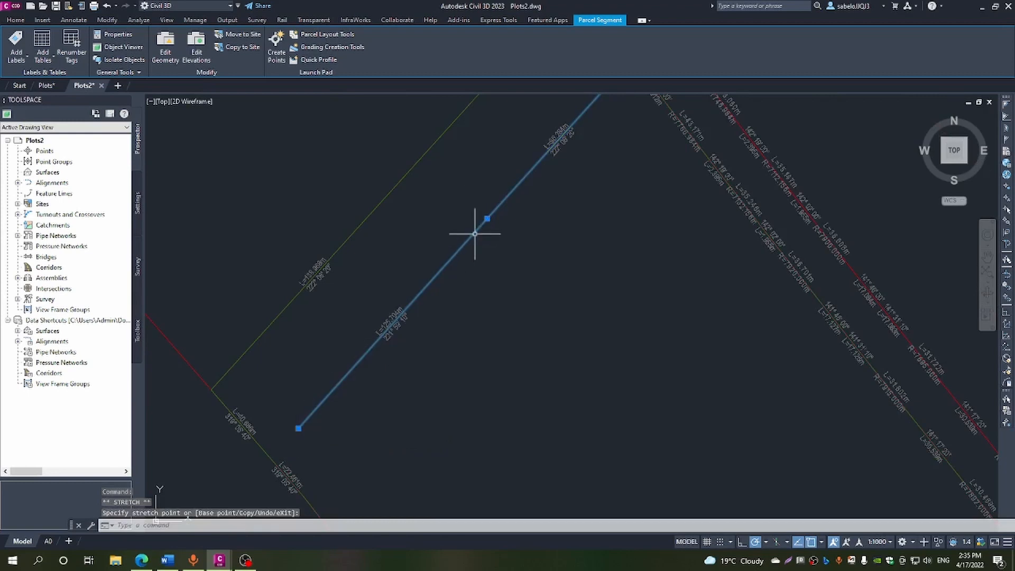
{"action": "scroll", "coordinate": [476, 166], "scroll_direction": "down", "scroll_amount": 2}
{"action": "scroll", "coordinate": [465, 158], "scroll_direction": "down", "scroll_amount": 2}
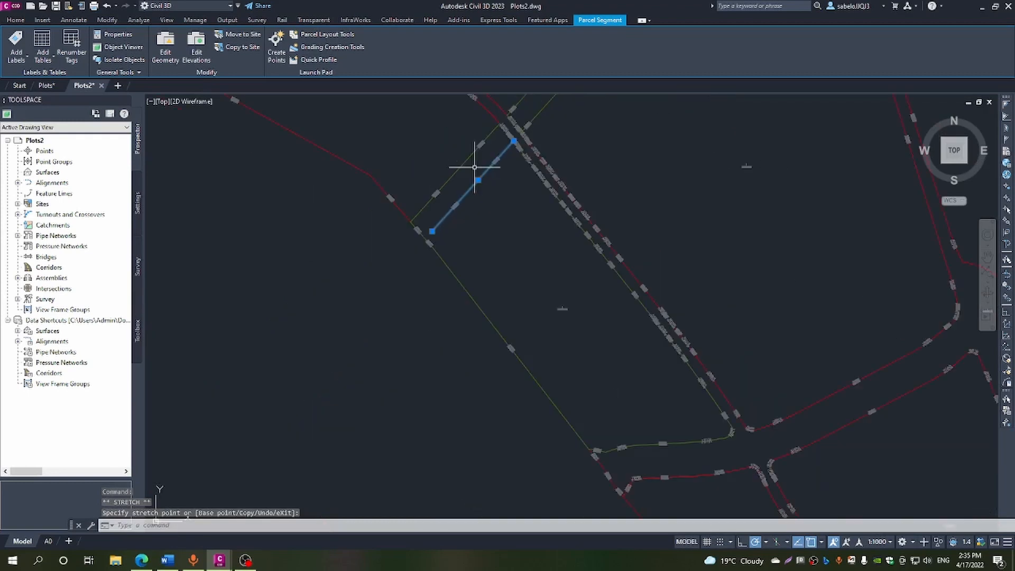
Inspect the parcels around the open segment end west of the loop and undo the endpoint stretch.
{"action": "scroll", "coordinate": [469, 152], "scroll_direction": "up", "scroll_amount": 5}
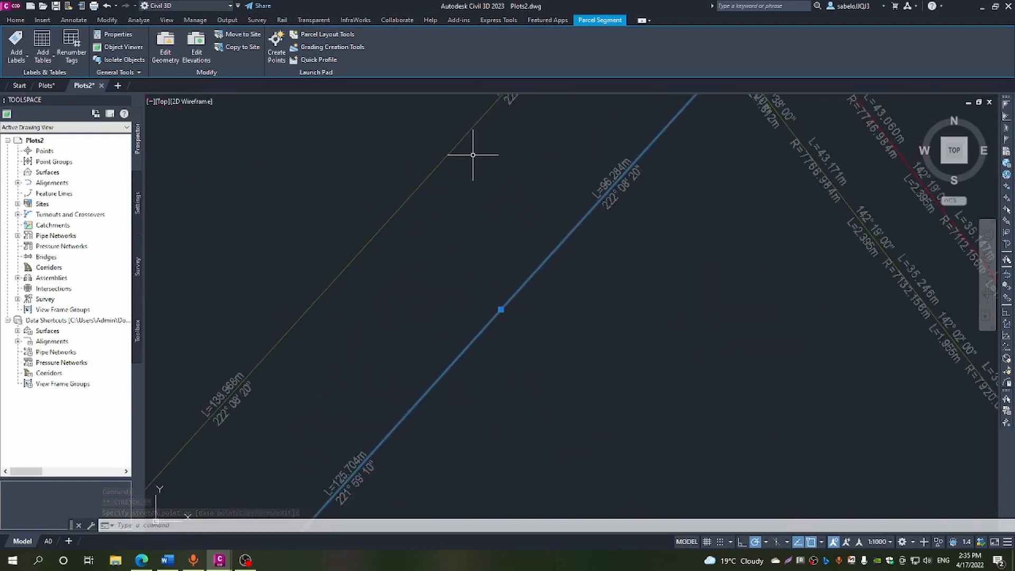
{"action": "scroll", "coordinate": [473, 157], "scroll_direction": "down", "scroll_amount": 1}
{"action": "scroll", "coordinate": [473, 158], "scroll_direction": "down", "scroll_amount": 2}
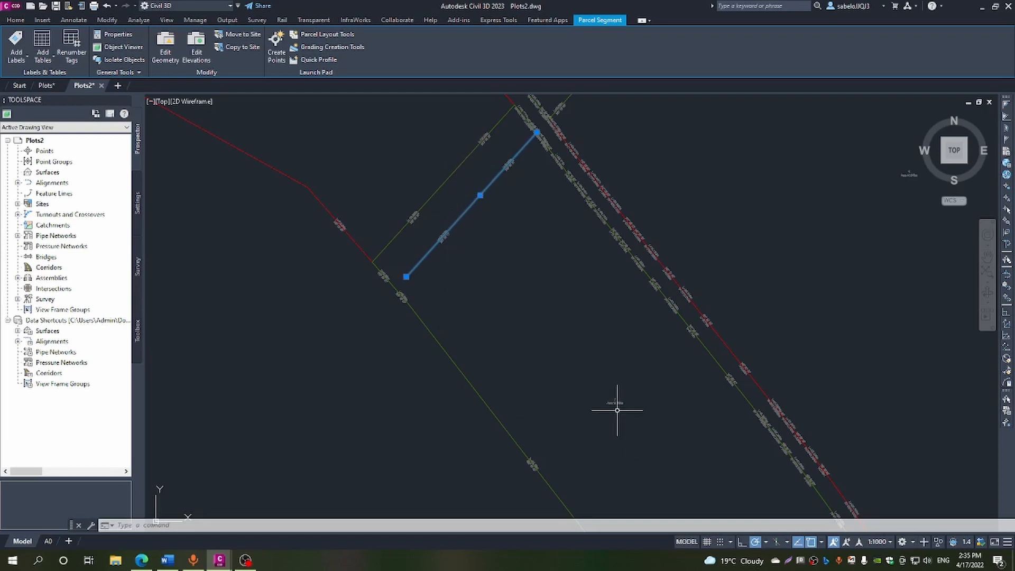
{"action": "scroll", "coordinate": [617, 410], "scroll_direction": "up", "scroll_amount": 6}
{"action": "scroll", "coordinate": [611, 394], "scroll_direction": "down", "scroll_amount": 6}
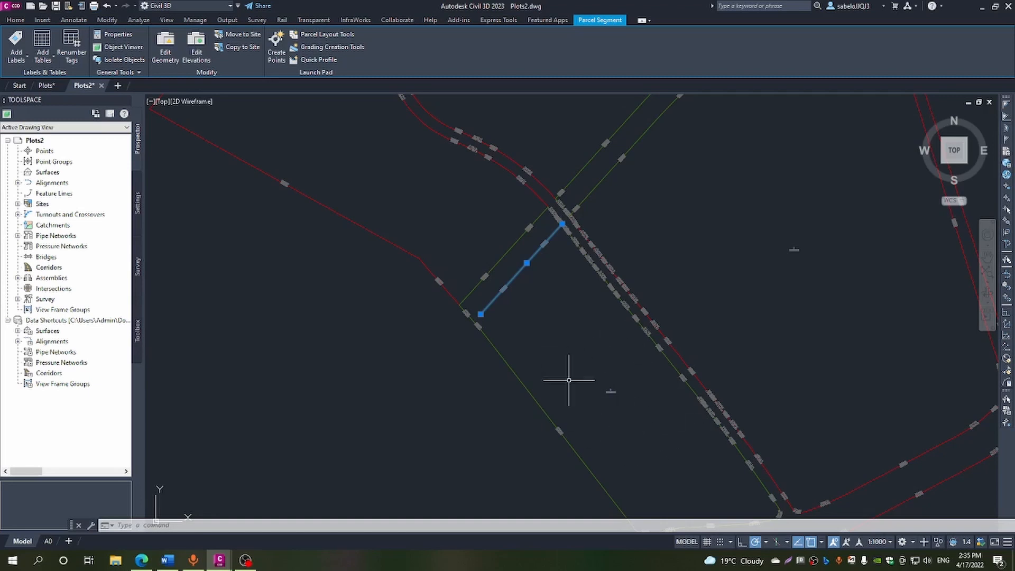
{"action": "left_click", "coordinate": [106, 6]}
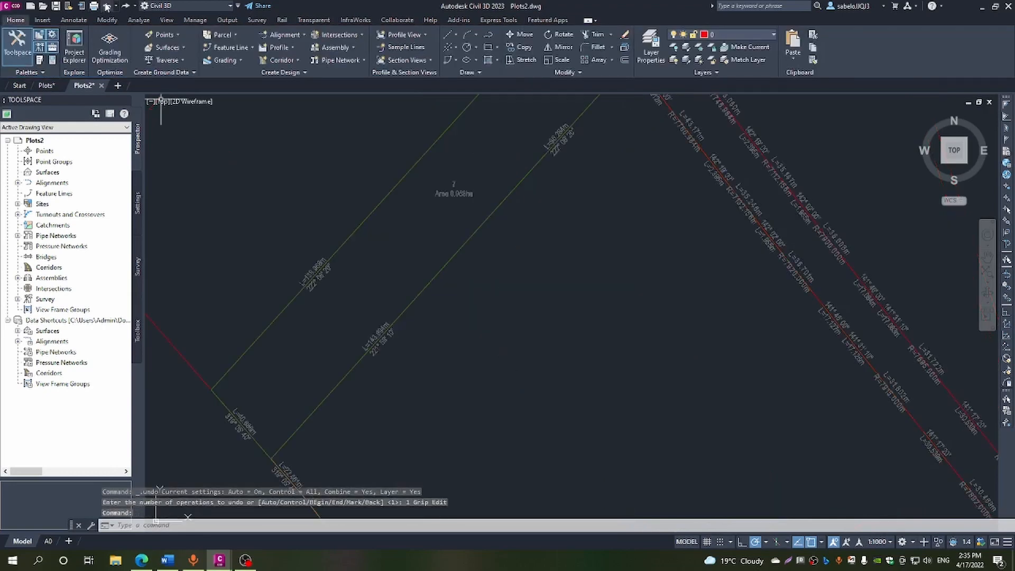
Review the mapcheck analysis of the large parcel inside the loop south of the crossing road, from its segments to closure error and precision.
{"action": "scroll", "coordinate": [455, 194], "scroll_direction": "up", "scroll_amount": 10}
{"action": "scroll", "coordinate": [455, 195], "scroll_direction": "down", "scroll_amount": 6}
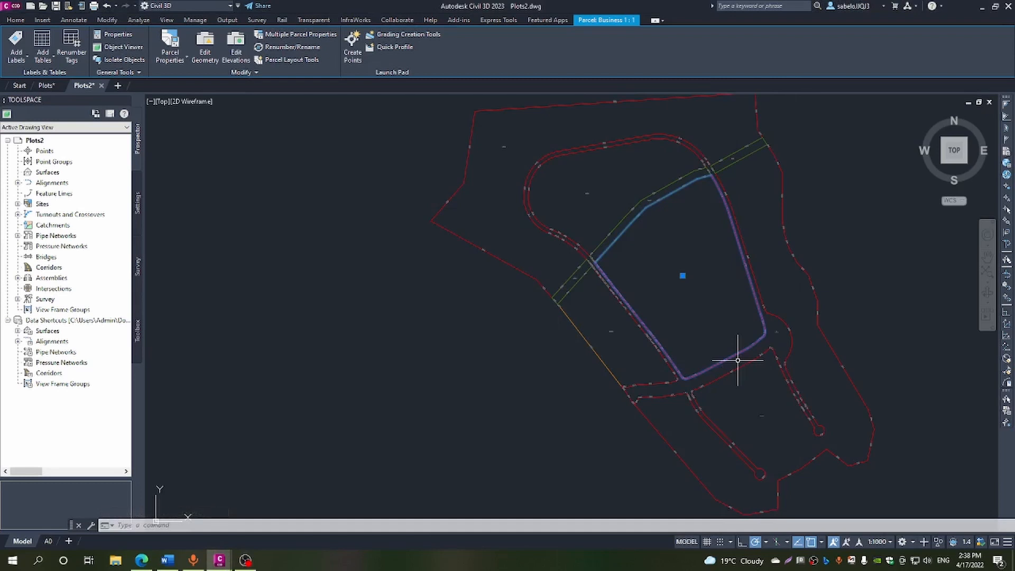
{"action": "left_click", "coordinate": [180, 55]}
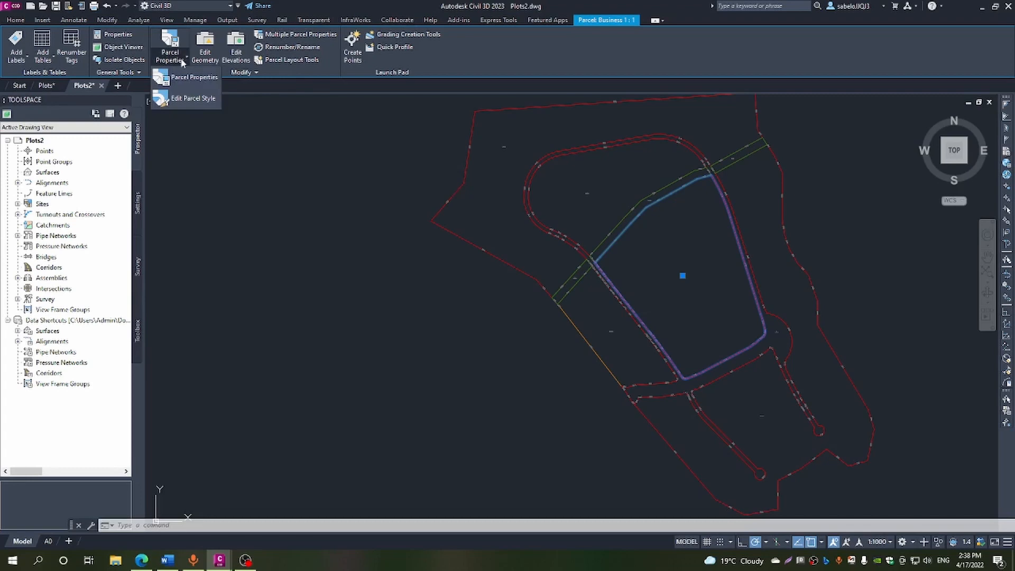
{"action": "left_click", "coordinate": [182, 78]}
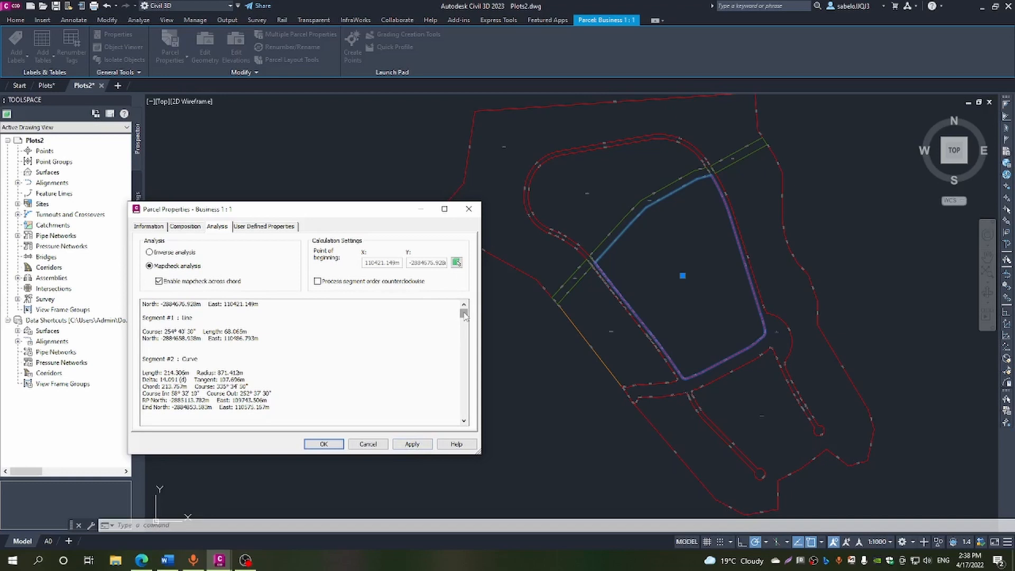
{"action": "left_click_drag", "start_coordinate": [464, 315], "coordinate": [465, 317]}
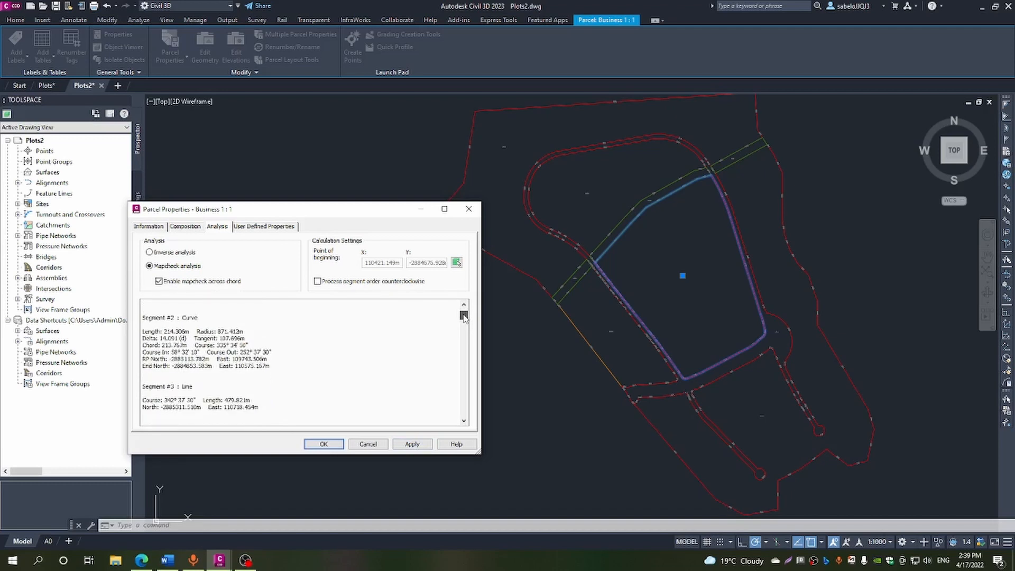
{"action": "left_click_drag", "start_coordinate": [464, 320], "coordinate": [467, 415]}
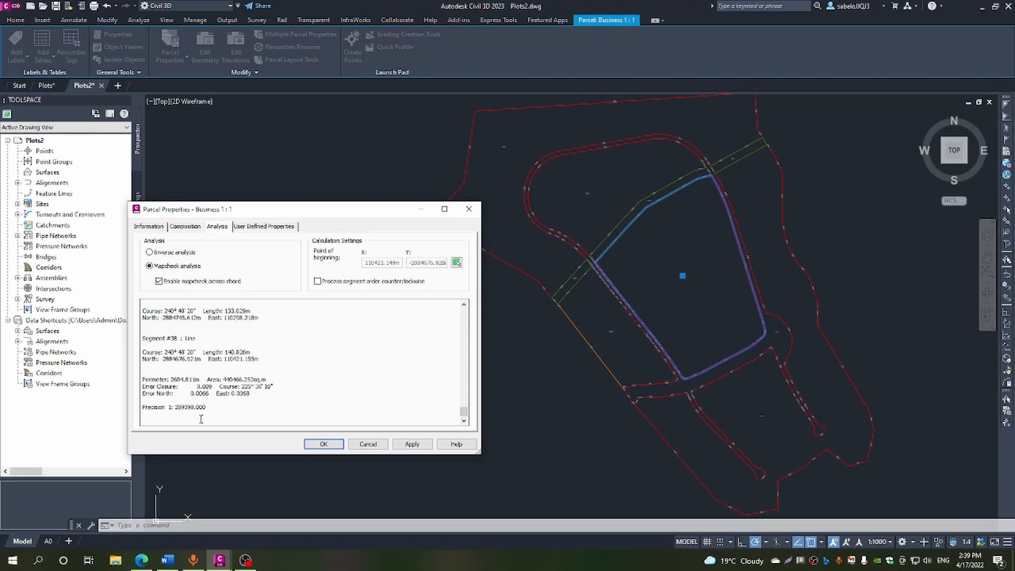
{"action": "left_click", "coordinate": [326, 445]}
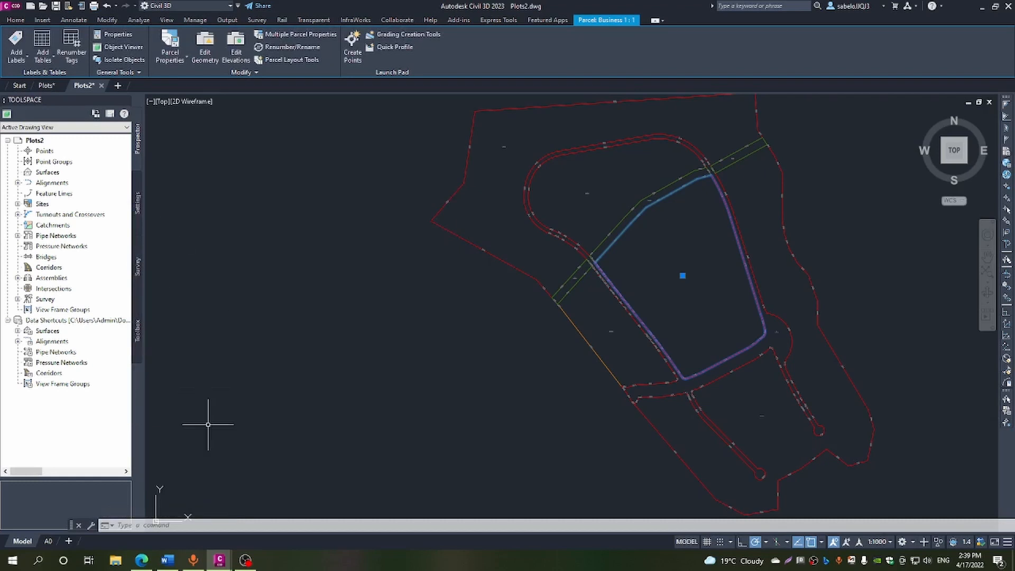
Export the Industrial site's parcel analysis as a mapcheck analysis with mapcheck across chord enabled, to Plots2.txt in the Exhibits folder.
{"action": "left_click", "coordinate": [17, 204]}
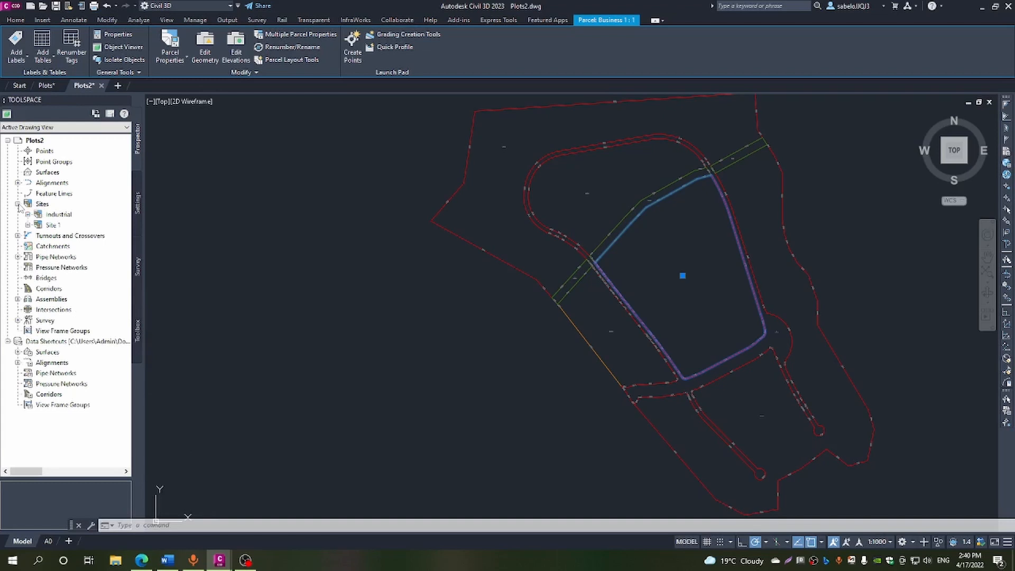
{"action": "left_click", "coordinate": [28, 215]}
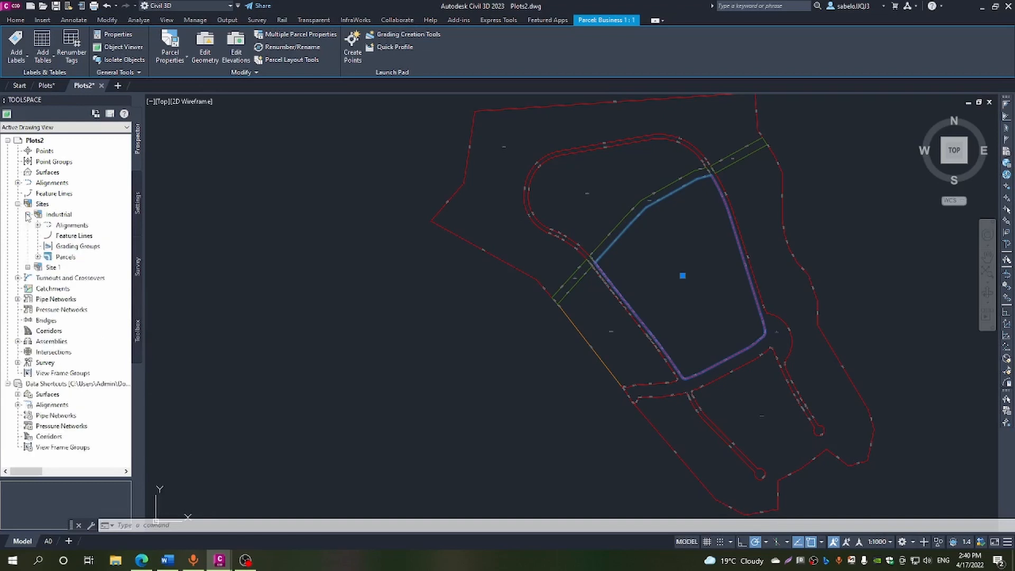
{"action": "left_click", "coordinate": [38, 257]}
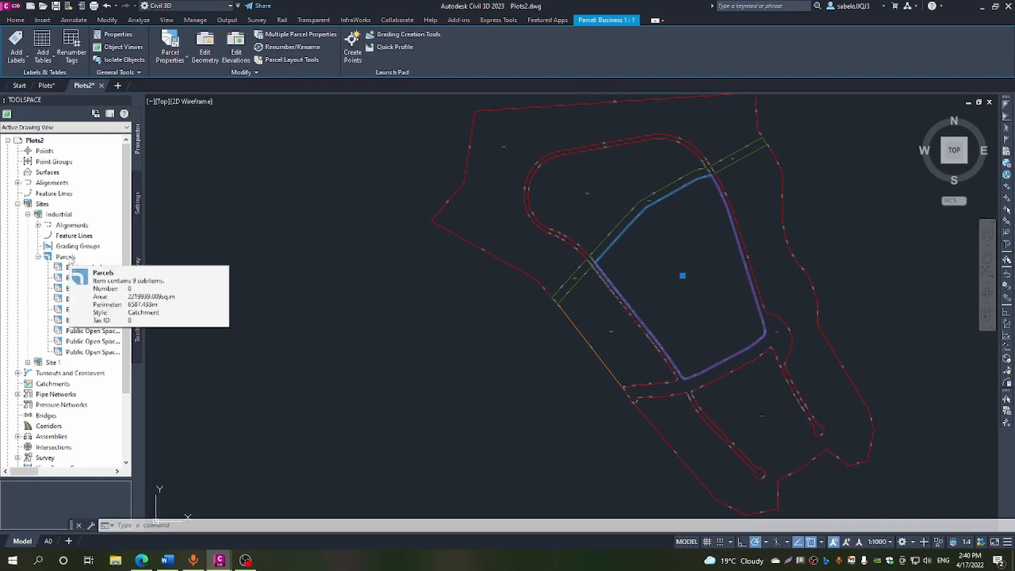
{"action": "right_click", "coordinate": [64, 217]}
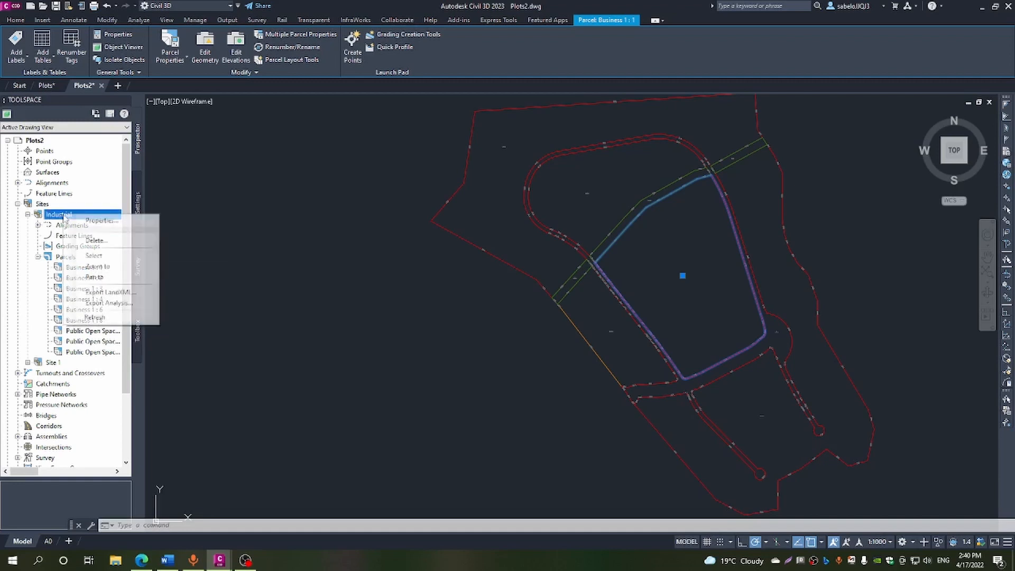
{"action": "left_click", "coordinate": [100, 303]}
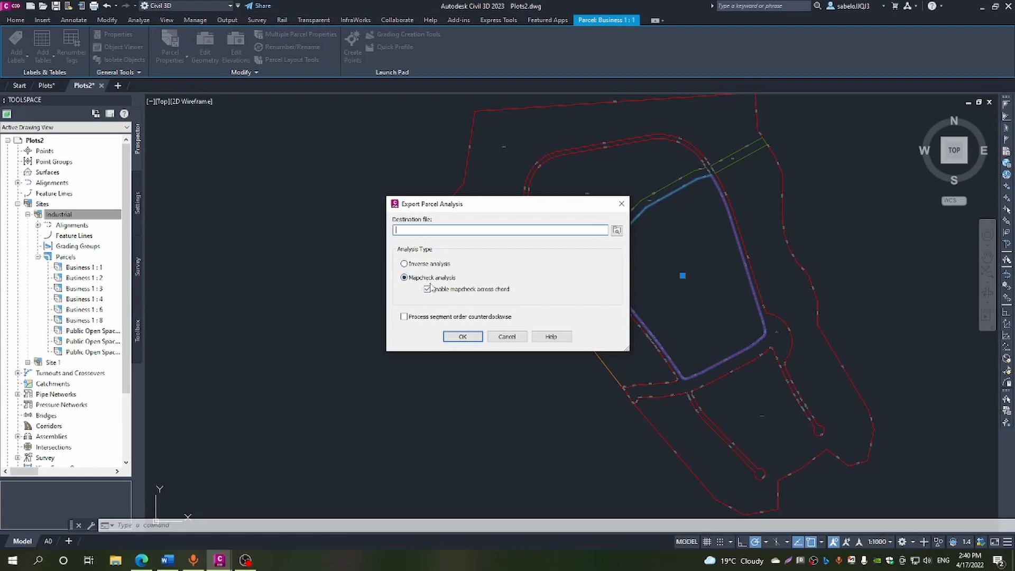
{"action": "left_click", "coordinate": [617, 231]}
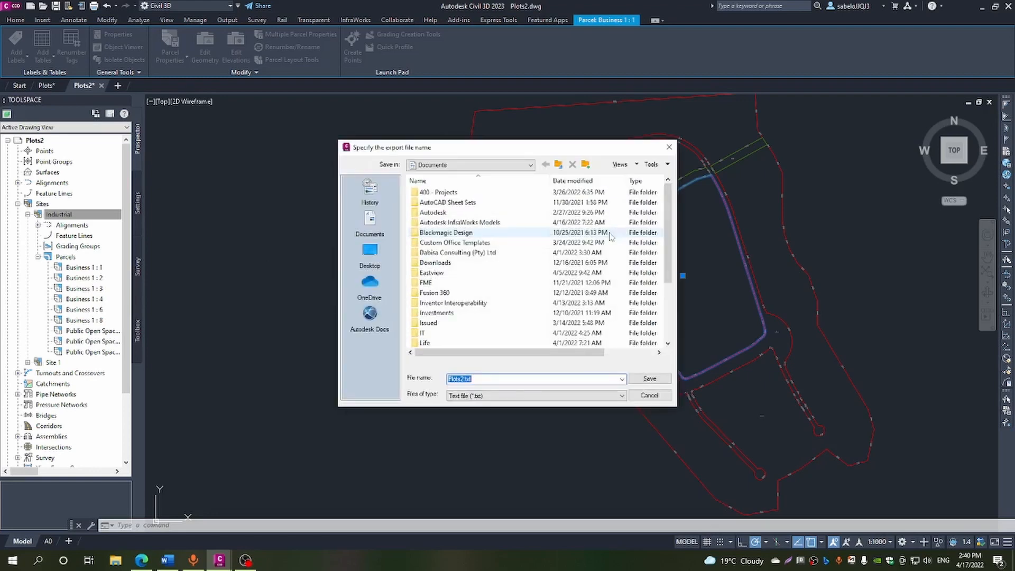
{"action": "double_click", "coordinate": [457, 253]}
{"action": "double_click", "coordinate": [457, 253]}
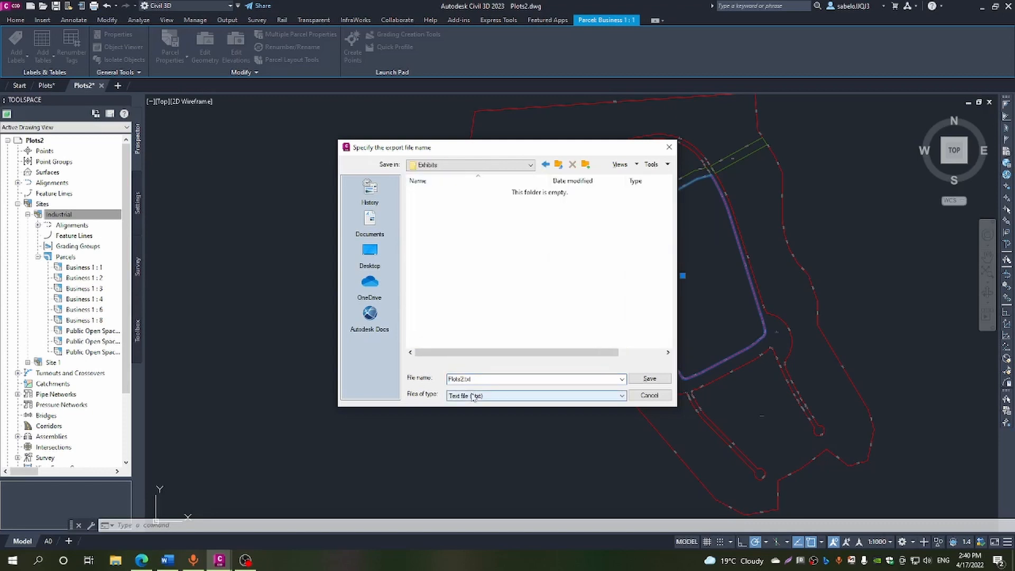
{"action": "left_click", "coordinate": [461, 380]}
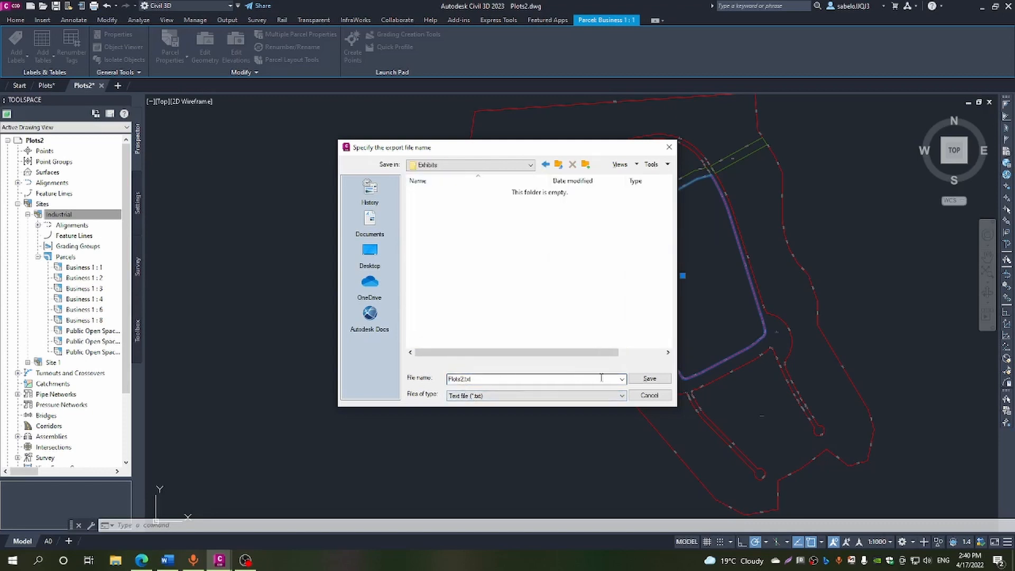
{"action": "left_click", "coordinate": [650, 379]}
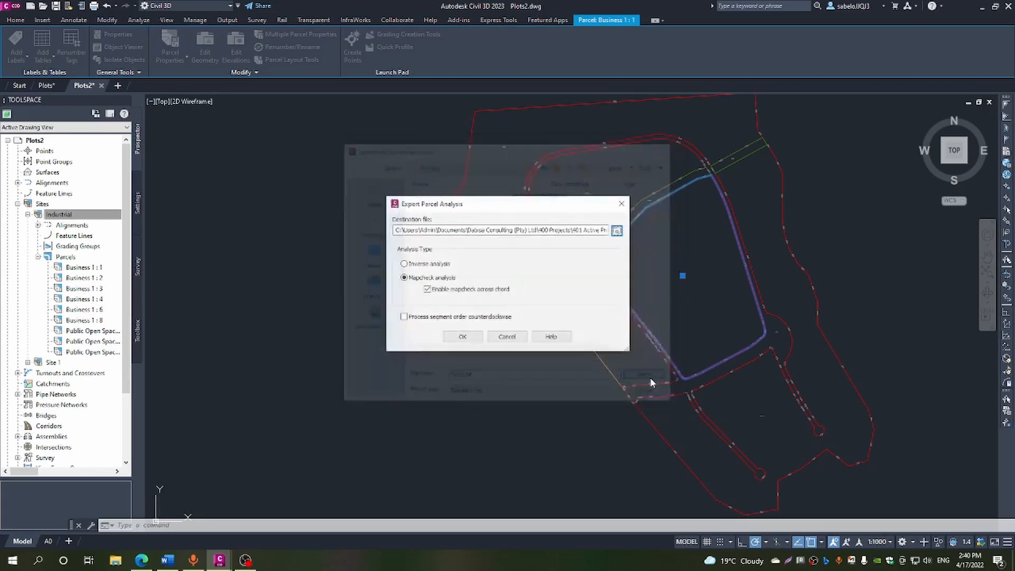
{"action": "left_click", "coordinate": [463, 337]}
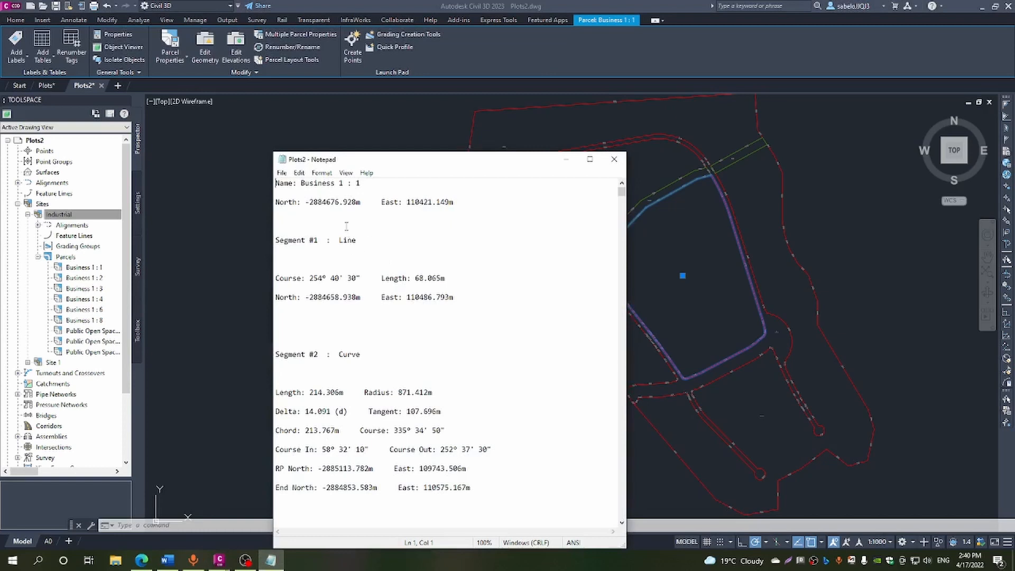
Review the exported mapcheck text for Business 1 : 1 and Business 1 : 2, including segments, closure error and precision, and close it.
{"action": "scroll", "coordinate": [347, 227], "scroll_direction": "down", "scroll_amount": 5}
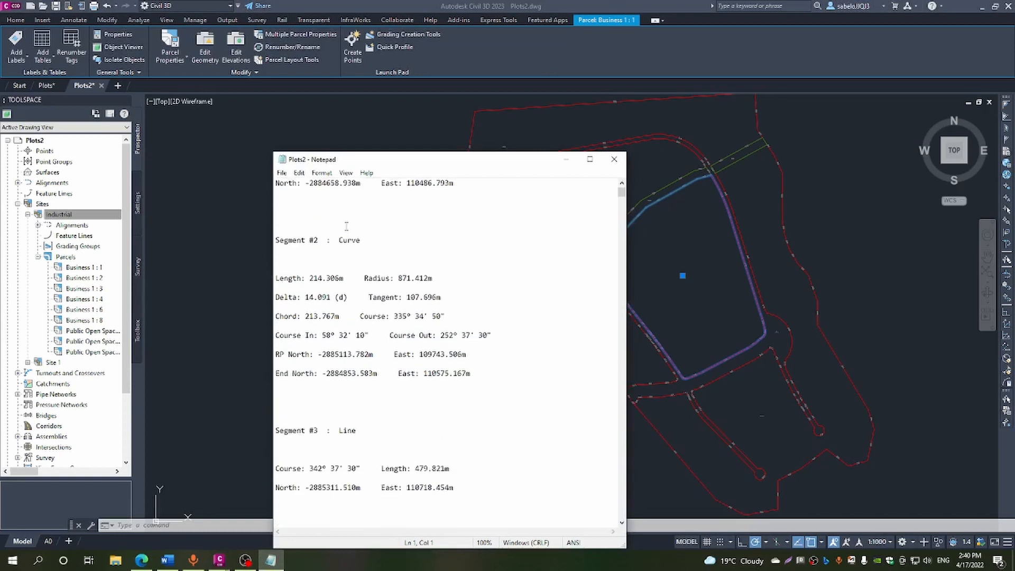
{"action": "scroll", "coordinate": [346, 226], "scroll_direction": "down", "scroll_amount": 4}
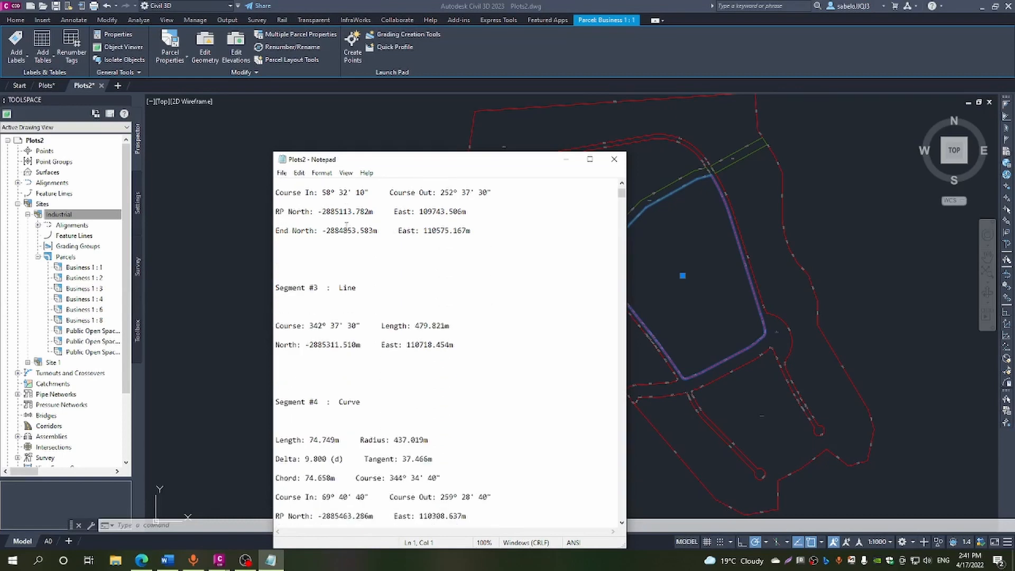
{"action": "left_click_drag", "start_coordinate": [622, 195], "coordinate": [627, 230]}
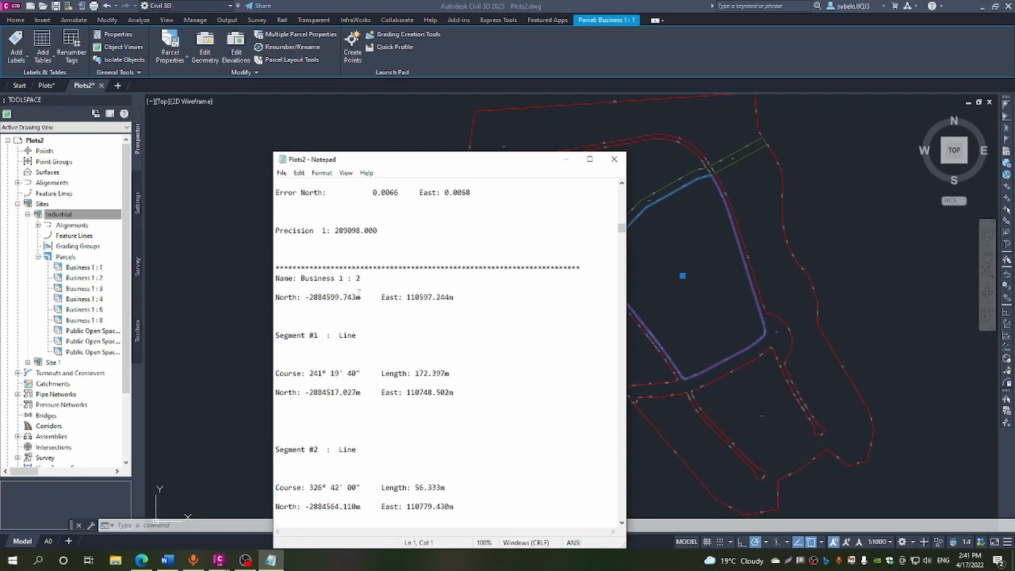
{"action": "scroll", "coordinate": [359, 292], "scroll_direction": "down", "scroll_amount": 1}
{"action": "scroll", "coordinate": [360, 294], "scroll_direction": "down", "scroll_amount": 20}
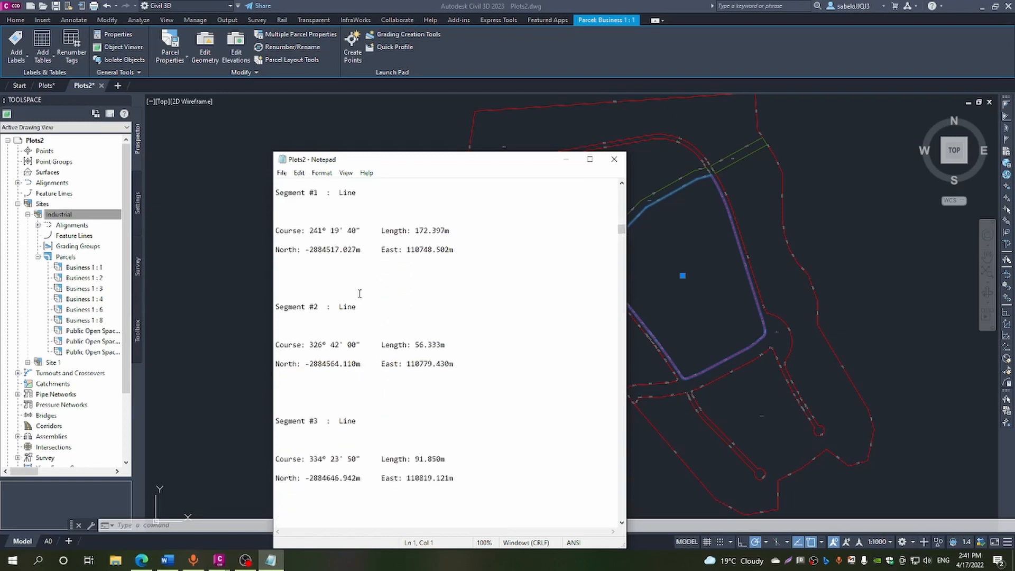
{"action": "scroll", "coordinate": [362, 296], "scroll_direction": "down", "scroll_amount": 17}
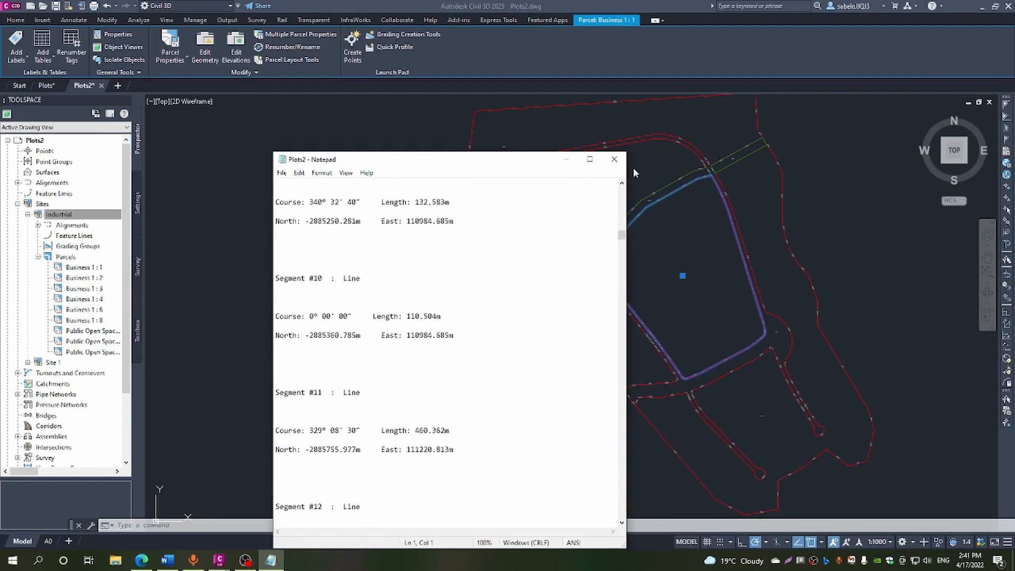
{"action": "left_click", "coordinate": [614, 159]}
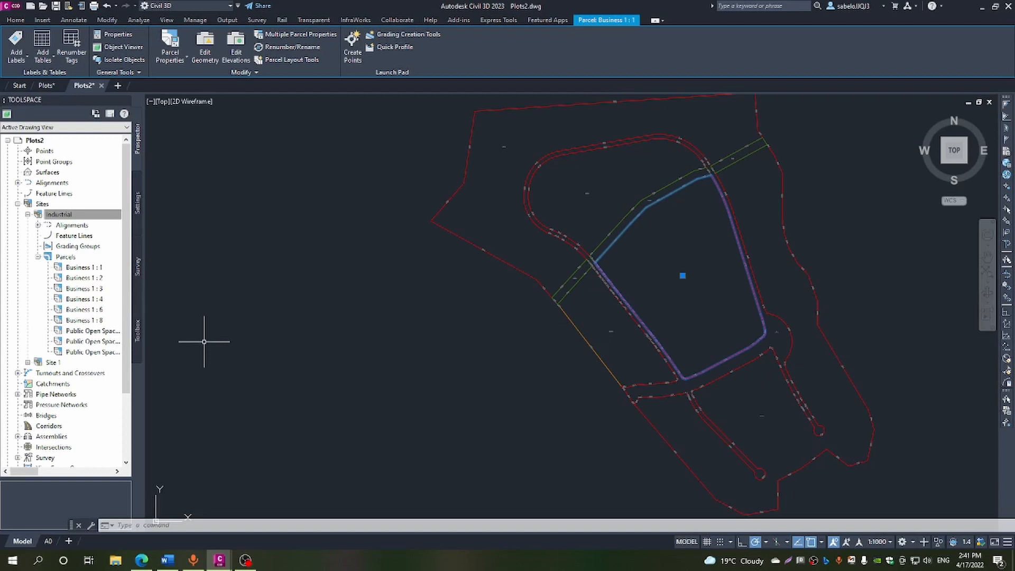
Create a Parcel Map Check Report that includes all parcels of the Industrial site, saved as civilreport.html.
{"action": "left_click", "coordinate": [137, 336]}
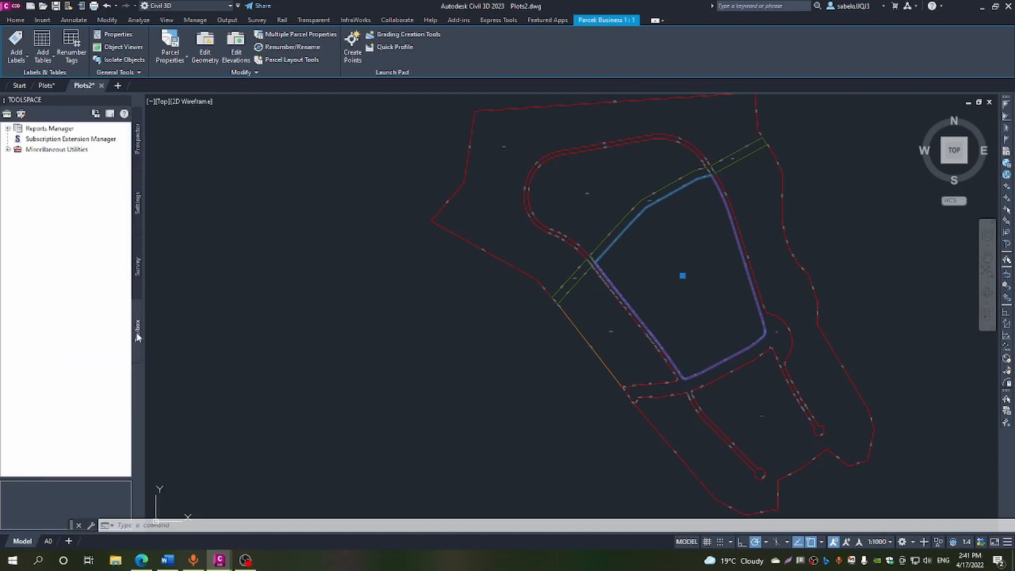
{"action": "left_click", "coordinate": [8, 128]}
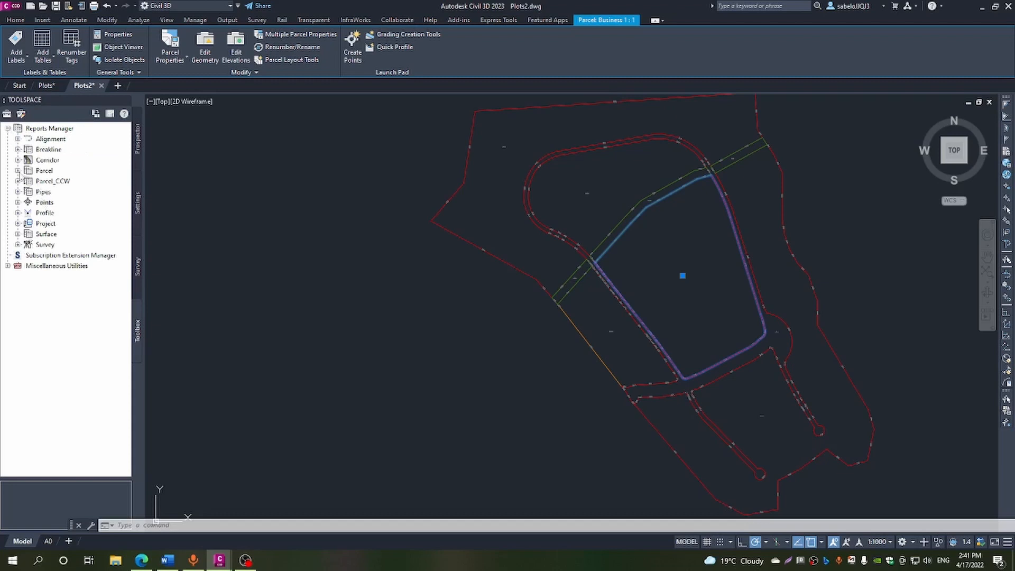
{"action": "left_click", "coordinate": [17, 171]}
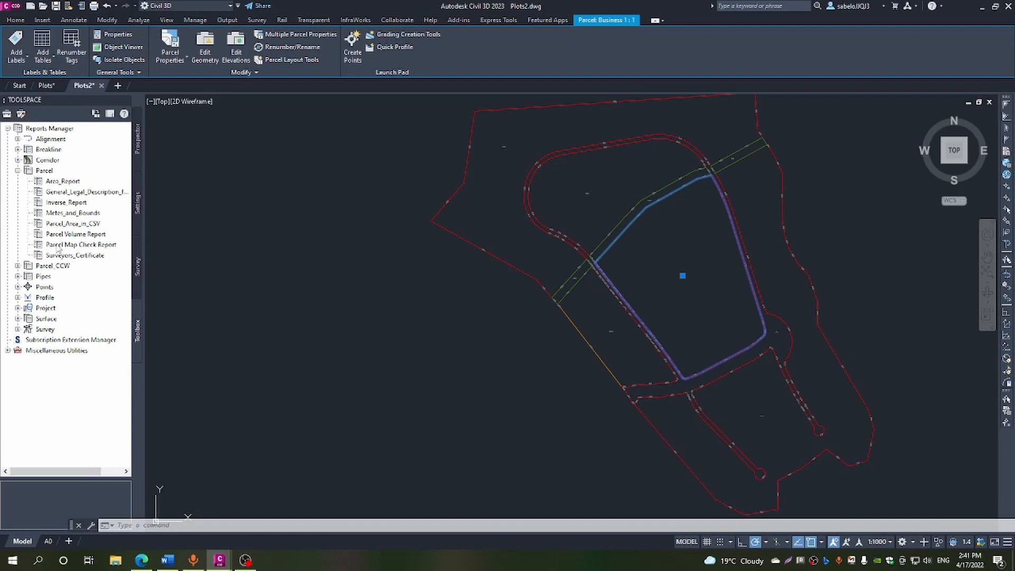
{"action": "left_click", "coordinate": [58, 245]}
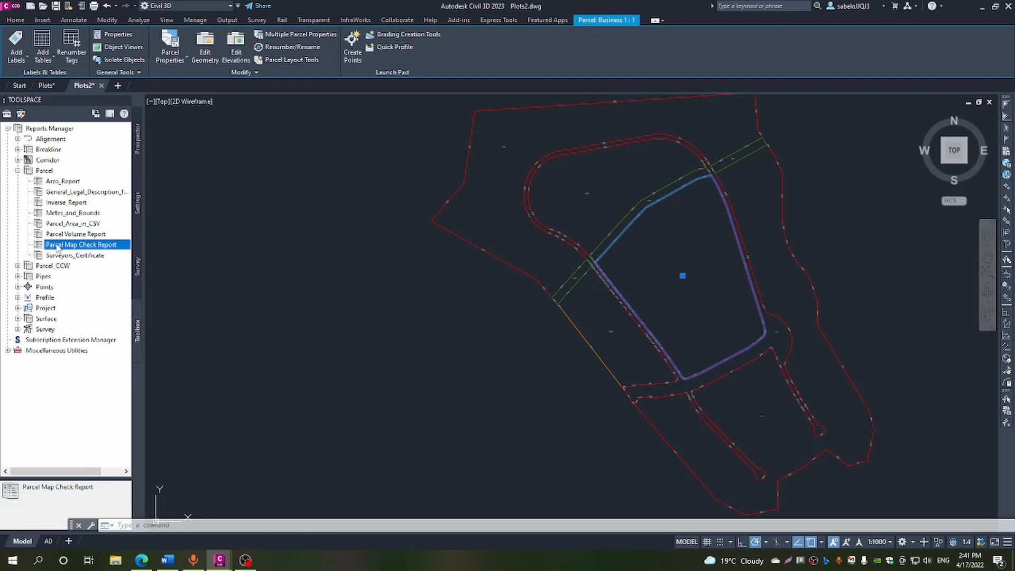
{"action": "right_click", "coordinate": [58, 247]}
{"action": "left_click", "coordinate": [74, 255]}
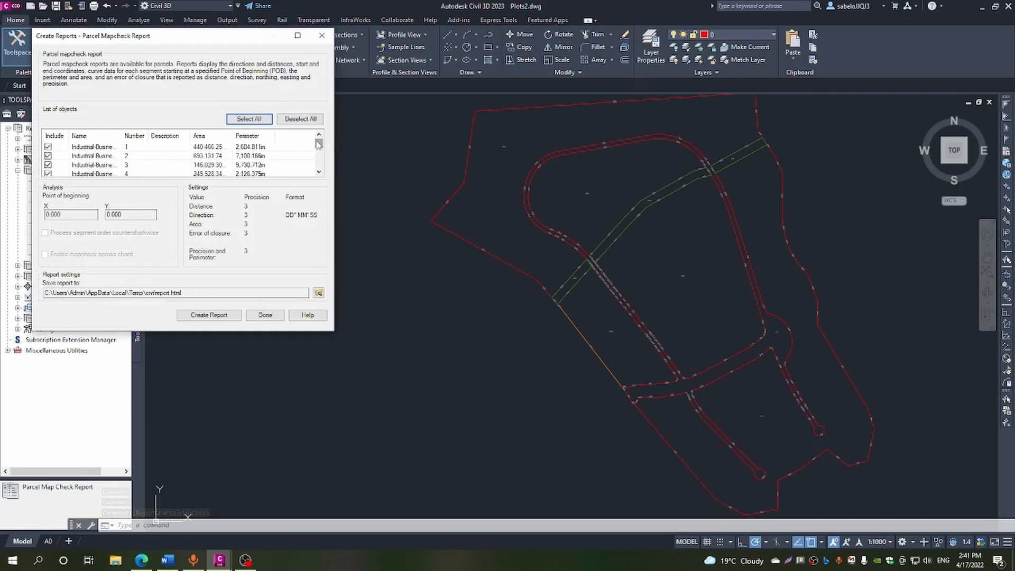
{"action": "left_click_drag", "start_coordinate": [318, 144], "coordinate": [320, 167]}
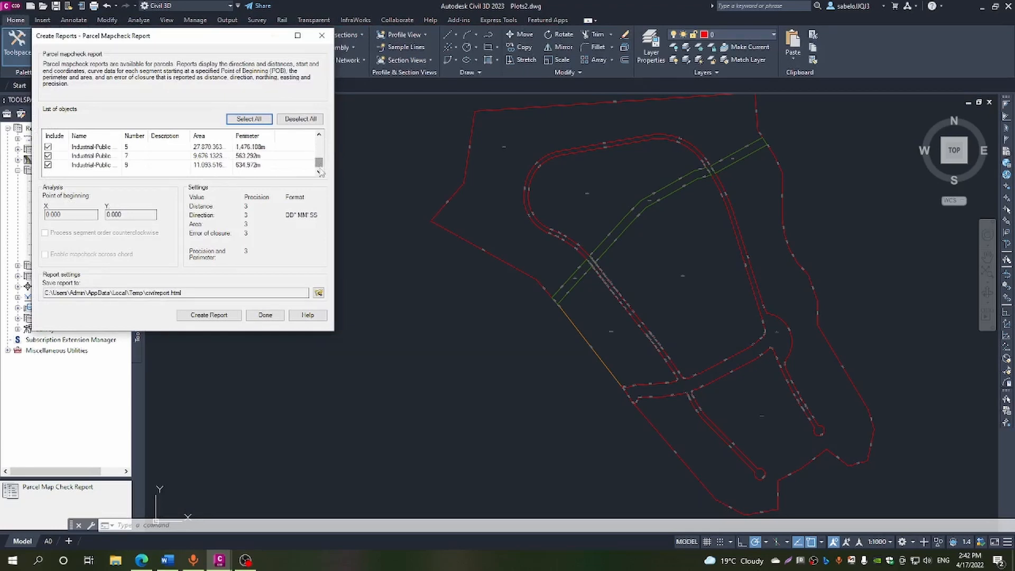
{"action": "left_click", "coordinate": [221, 319]}
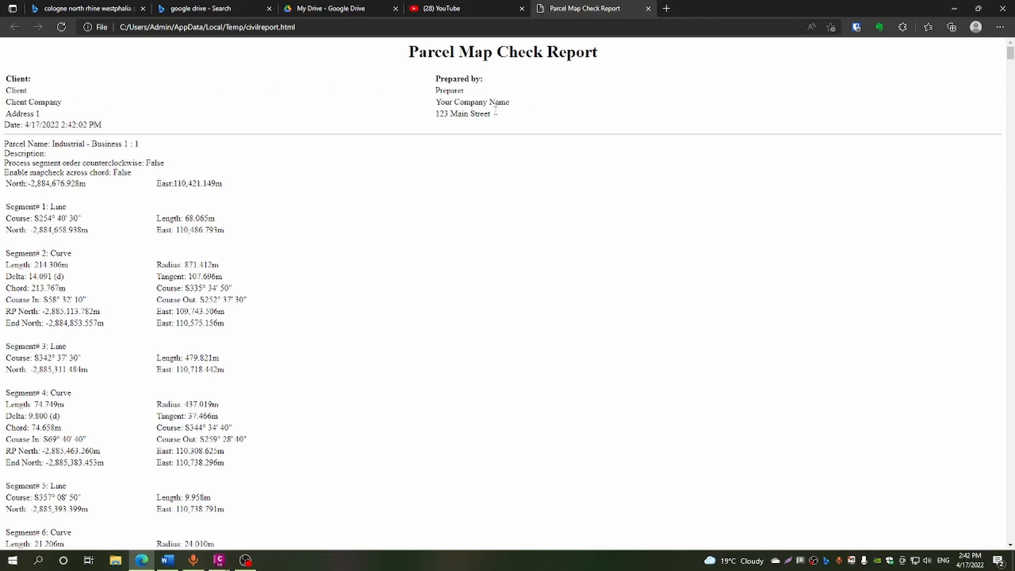
Review the segments, closure error and precision of the first parcels in the Parcel Map Check Report and finish the report creation.
{"action": "scroll", "coordinate": [497, 136], "scroll_direction": "down", "scroll_amount": 3}
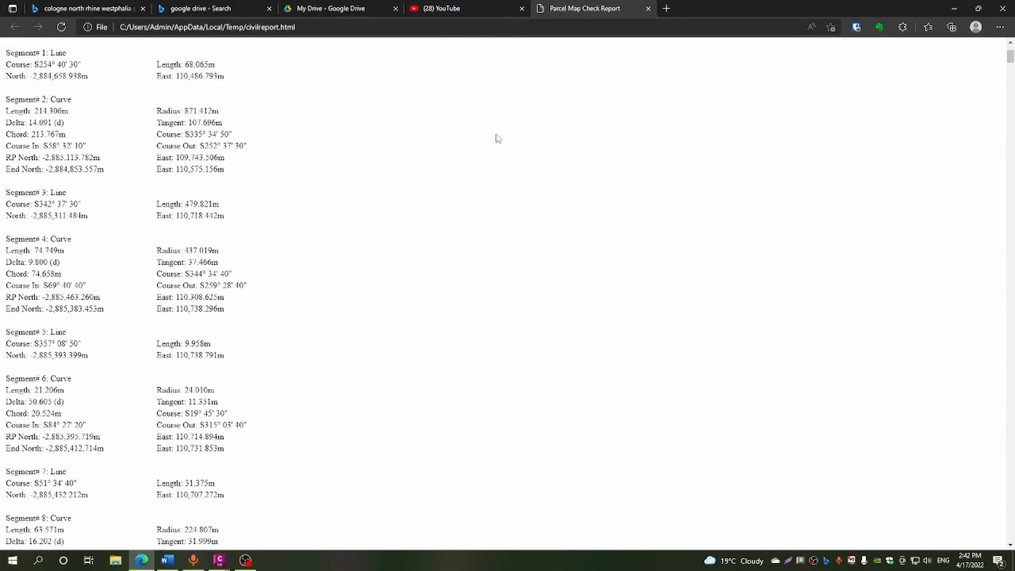
{"action": "scroll", "coordinate": [497, 137], "scroll_direction": "down", "scroll_amount": 2}
{"action": "scroll", "coordinate": [496, 138], "scroll_direction": "down", "scroll_amount": 2}
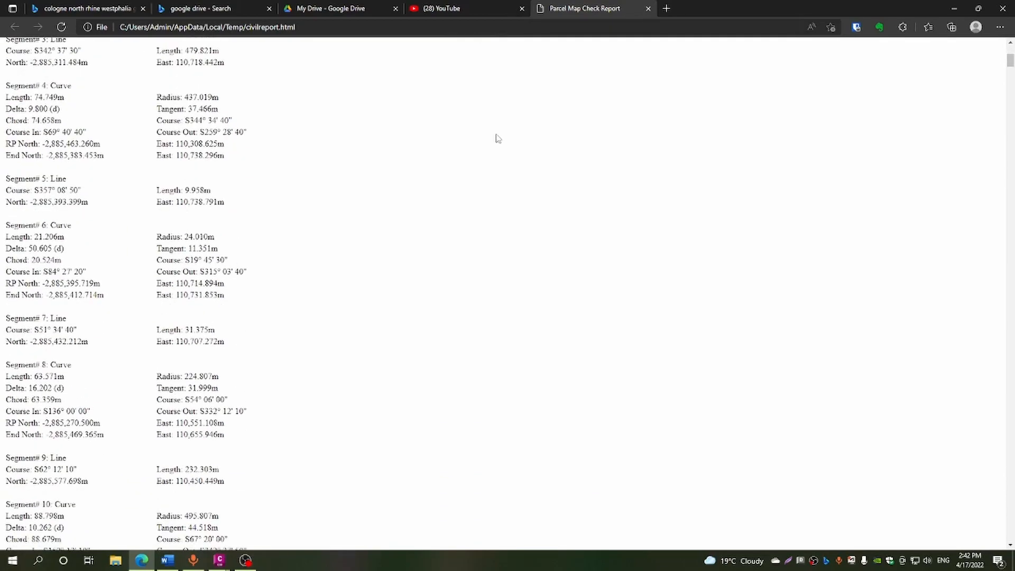
{"action": "scroll", "coordinate": [497, 138], "scroll_direction": "down", "scroll_amount": 15}
{"action": "scroll", "coordinate": [497, 139], "scroll_direction": "down", "scroll_amount": 18}
{"action": "scroll", "coordinate": [494, 139], "scroll_direction": "down", "scroll_amount": 18}
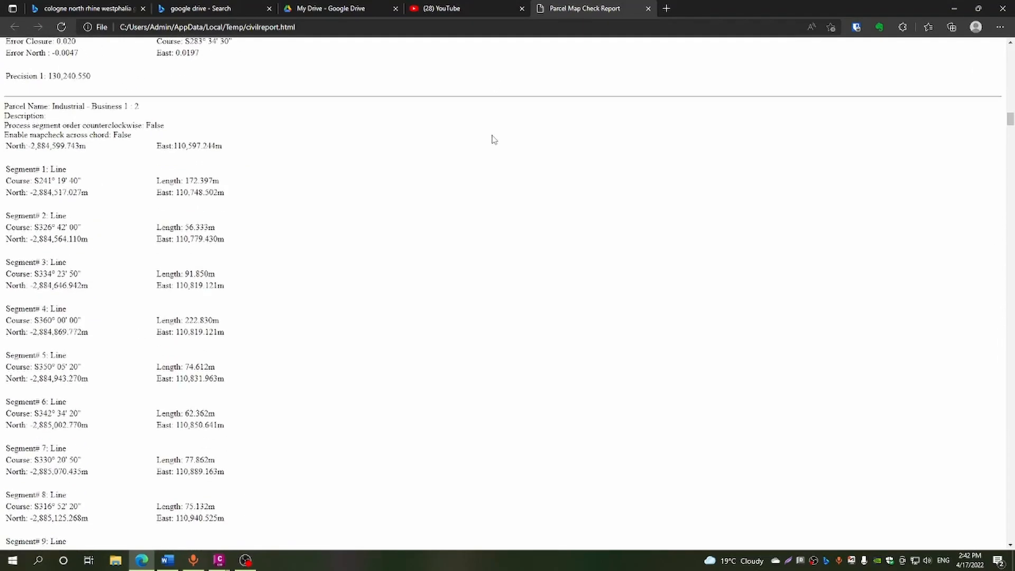
{"action": "scroll", "coordinate": [493, 140], "scroll_direction": "down", "scroll_amount": 5}
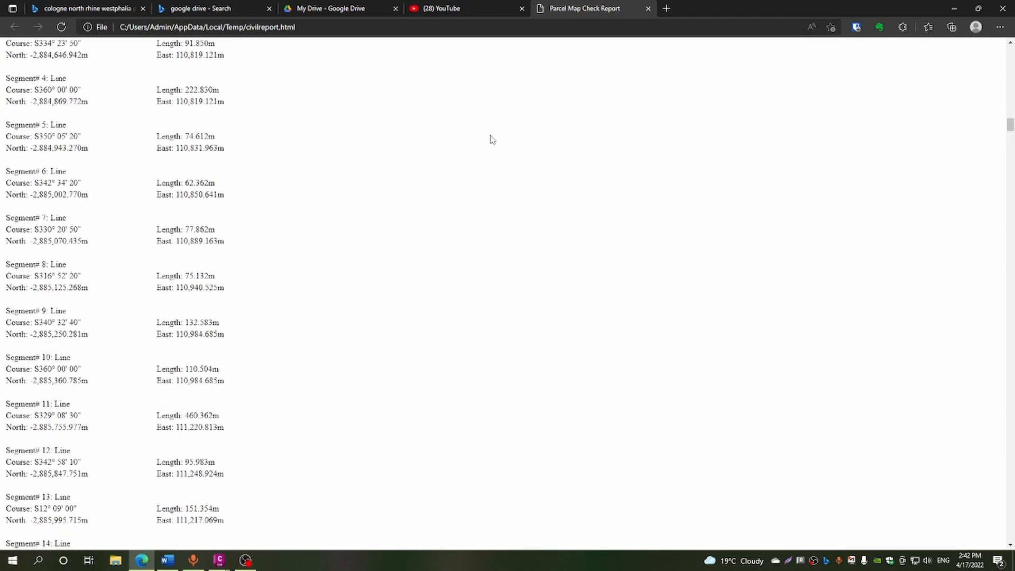
{"action": "scroll", "coordinate": [492, 139], "scroll_direction": "down", "scroll_amount": 2}
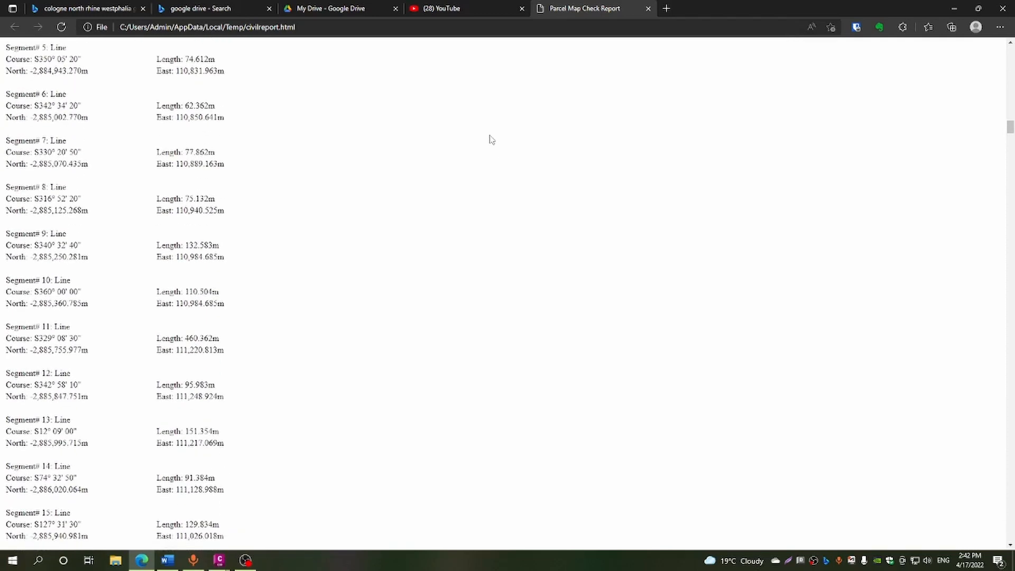
{"action": "left_click", "coordinate": [954, 8]}
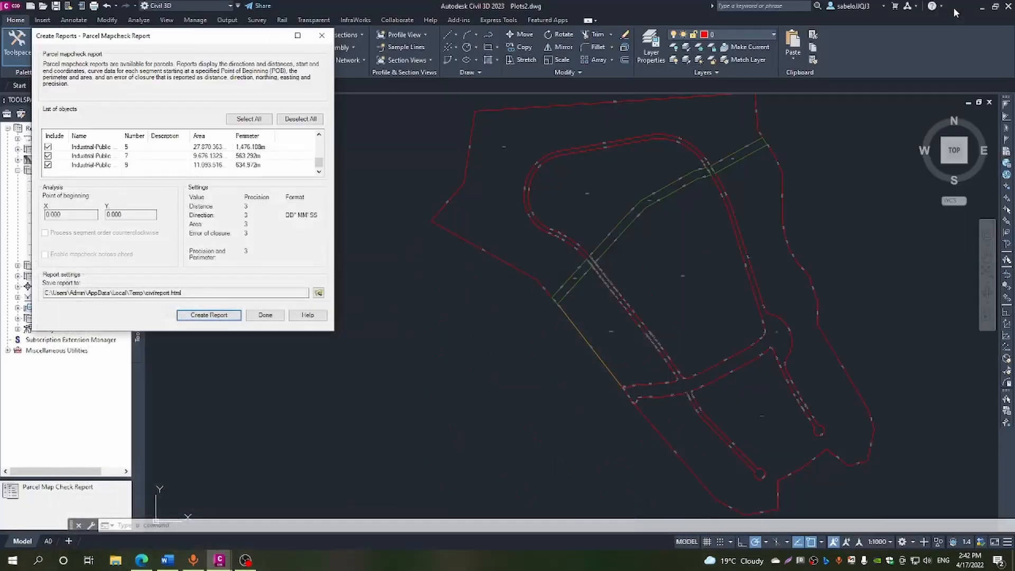
{"action": "left_click", "coordinate": [266, 315]}
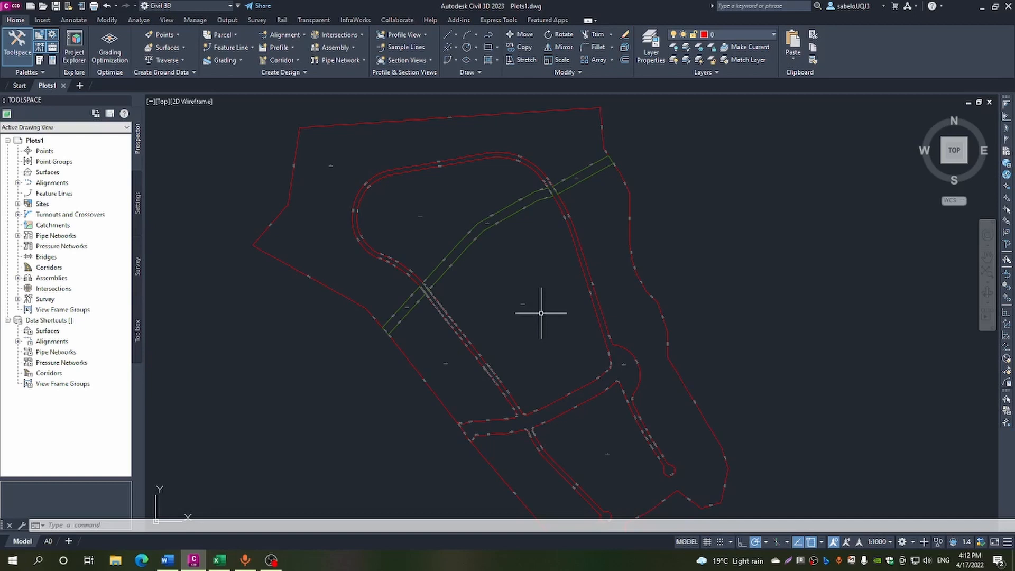
Start Free Form Create parcel layout in the Industrial site with the Business 1 parcel style and segment labels added automatically.
{"action": "scroll", "coordinate": [541, 313], "scroll_direction": "up", "scroll_amount": 2}
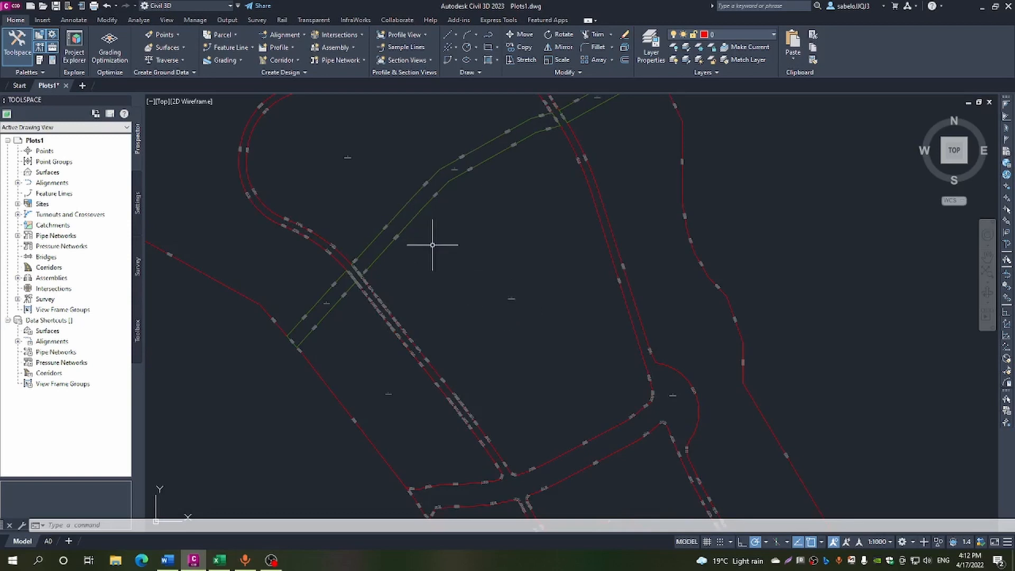
{"action": "left_click", "coordinate": [234, 35]}
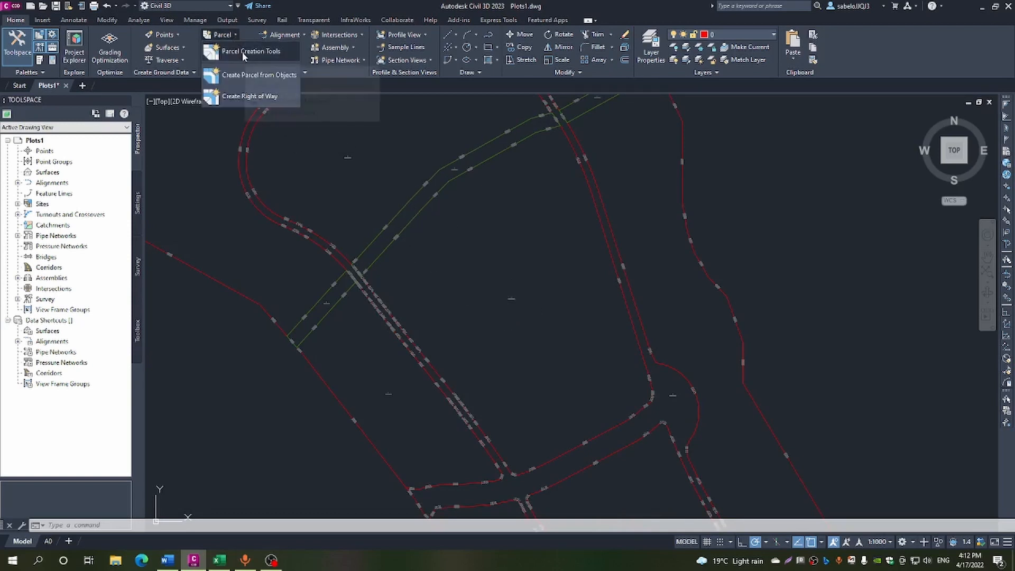
{"action": "left_click", "coordinate": [242, 52]}
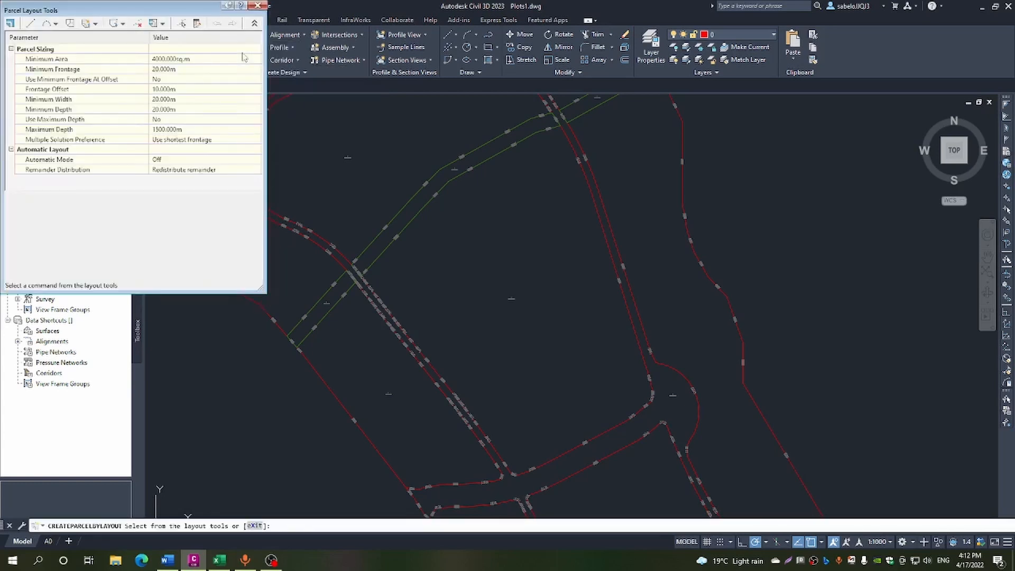
{"action": "left_click", "coordinate": [97, 24]}
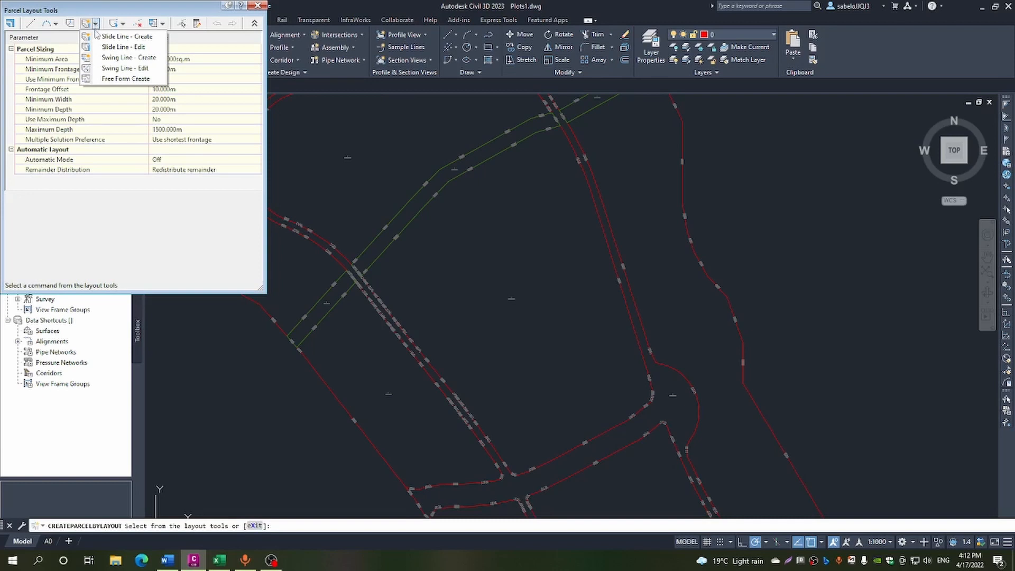
{"action": "left_click", "coordinate": [132, 79]}
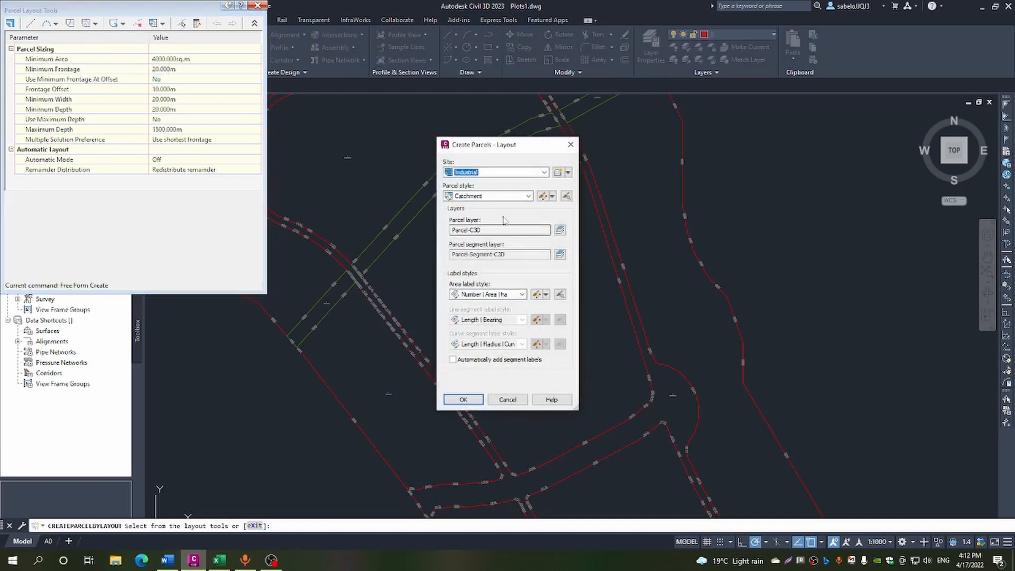
{"action": "left_click", "coordinate": [529, 196]}
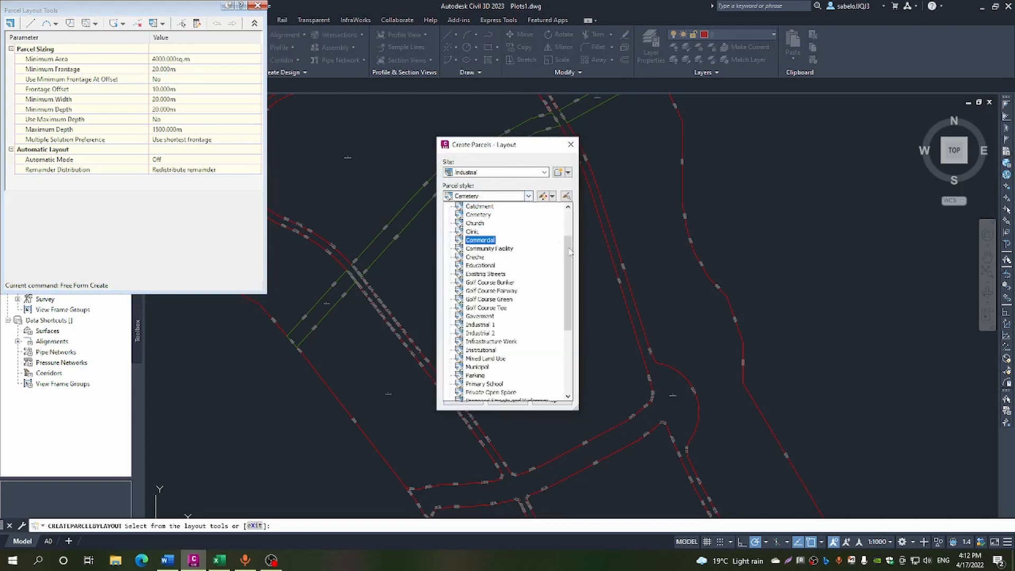
{"action": "left_click_drag", "start_coordinate": [567, 263], "coordinate": [565, 214]}
{"action": "left_click", "coordinate": [473, 224]}
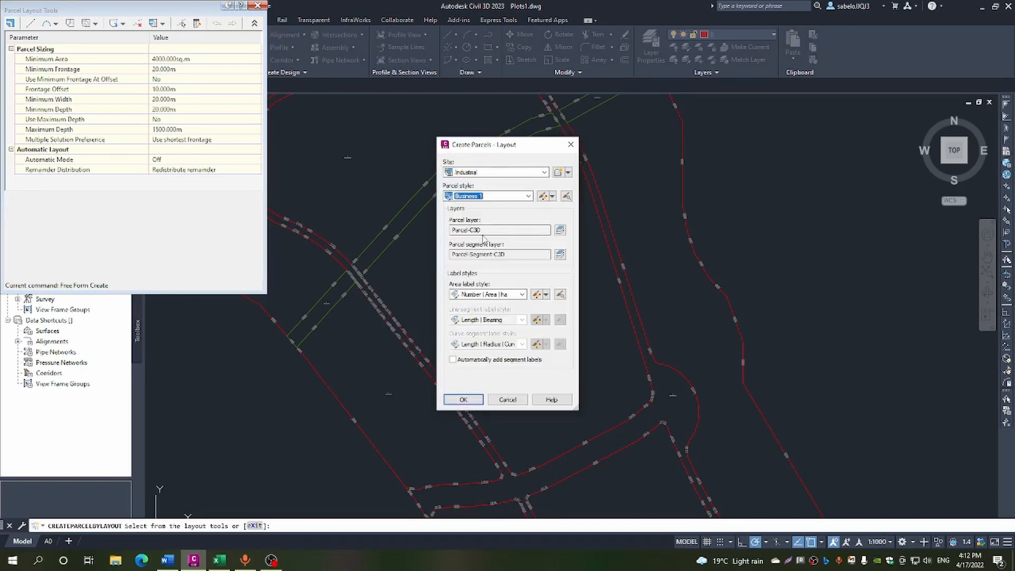
{"action": "left_click", "coordinate": [453, 360]}
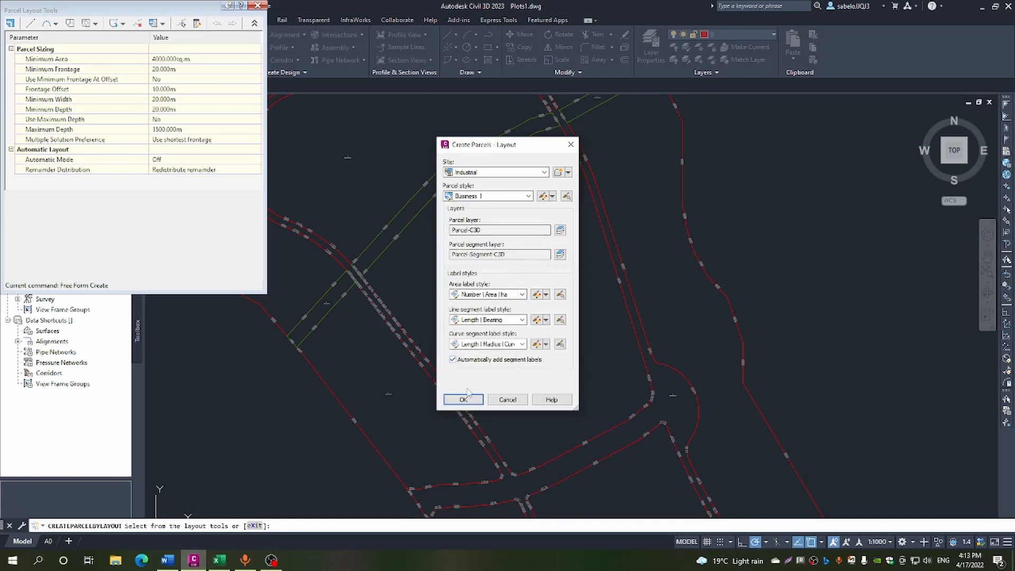
{"action": "left_click", "coordinate": [472, 404]}
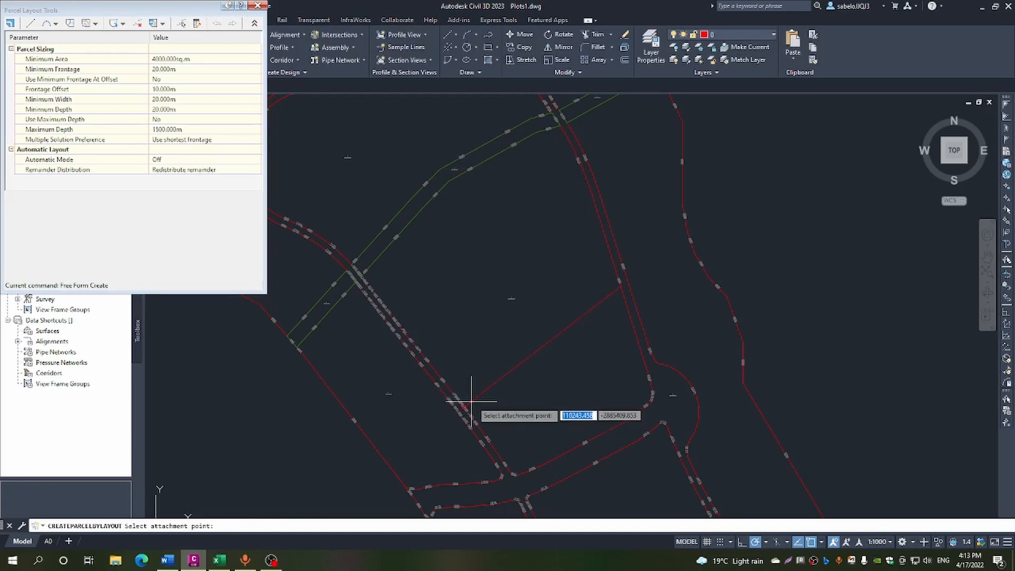
Divide the central block lengthwise from its southern road edge to the green strip's bend, and cut off the southernmost lot on the western half.
{"action": "left_click", "coordinate": [584, 439]}
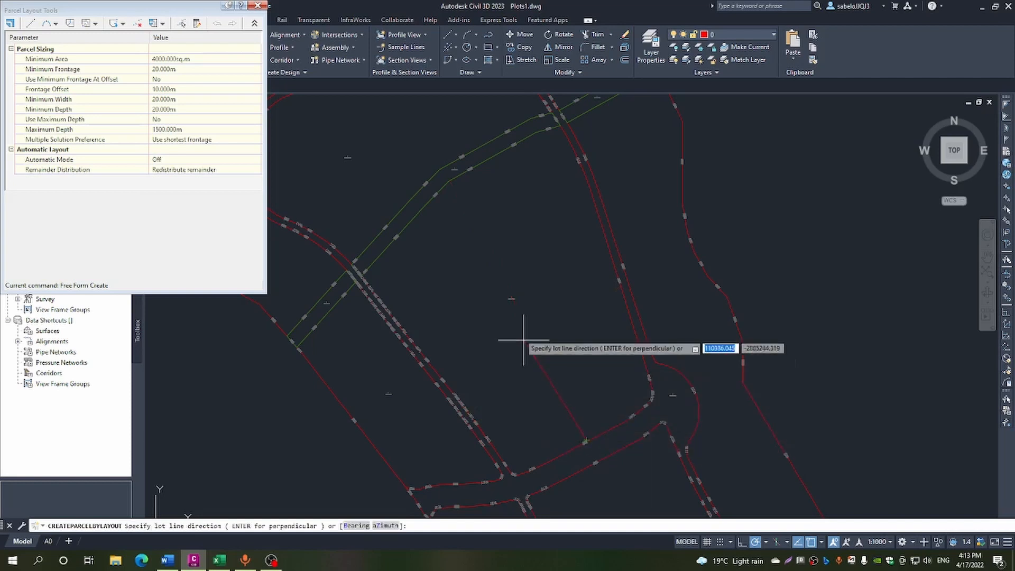
{"action": "left_click", "coordinate": [448, 183]}
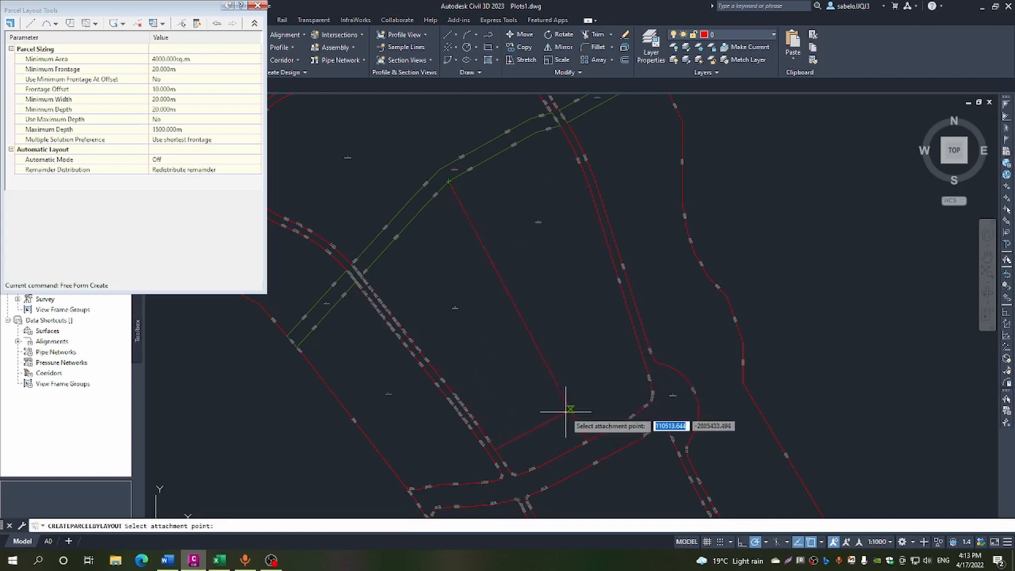
{"action": "left_click", "coordinate": [566, 411]}
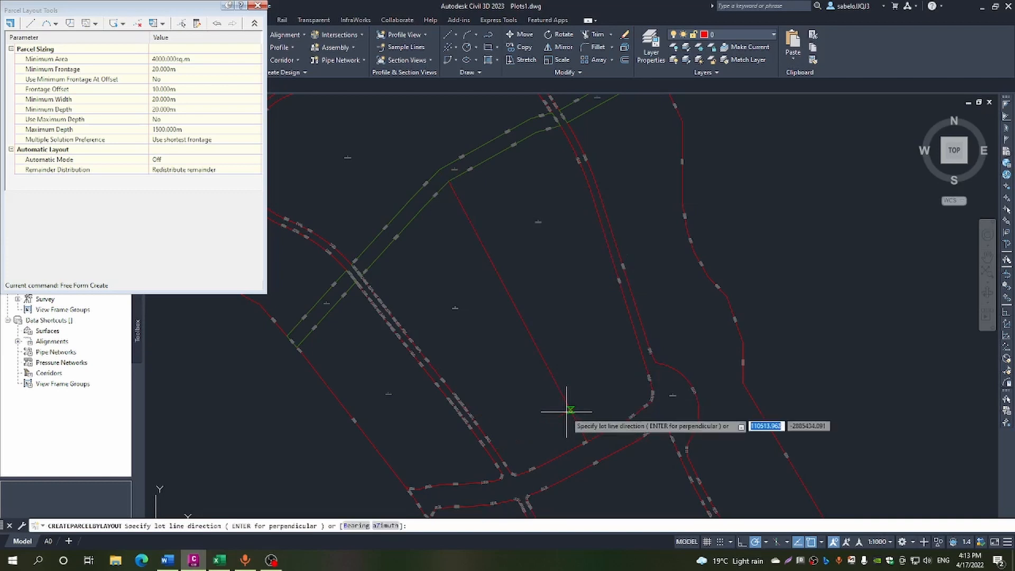
{"action": "left_click", "coordinate": [496, 448]}
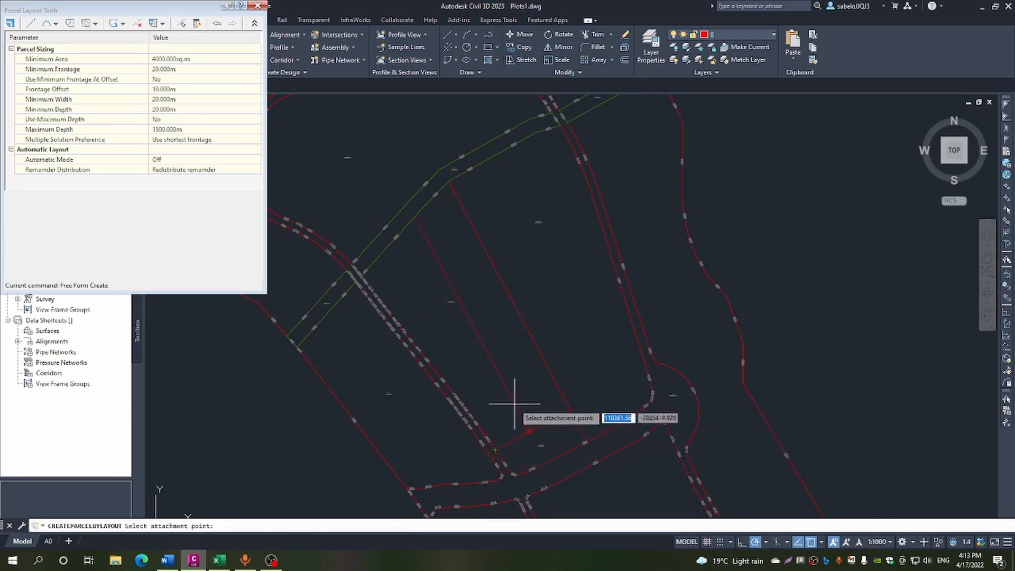
Add the second and third cross lot lines northward, from the lengthwise dividing line to segment endpoints on the western road edge.
{"action": "left_click", "coordinate": [553, 377]}
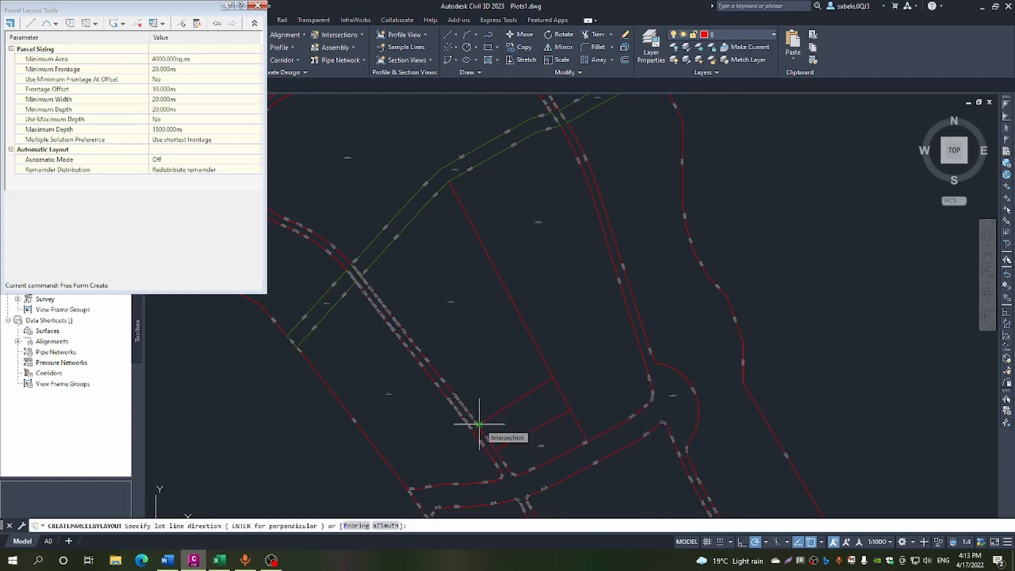
{"action": "scroll", "coordinate": [479, 424], "scroll_direction": "up", "scroll_amount": 4}
{"action": "scroll", "coordinate": [477, 426], "scroll_direction": "up", "scroll_amount": 3}
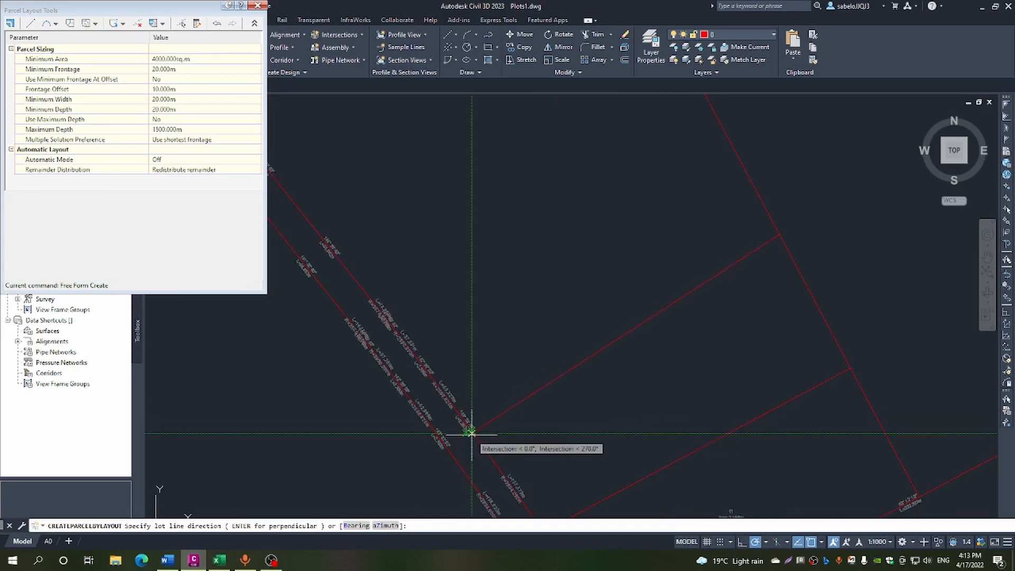
{"action": "scroll", "coordinate": [470, 431], "scroll_direction": "up", "scroll_amount": 3}
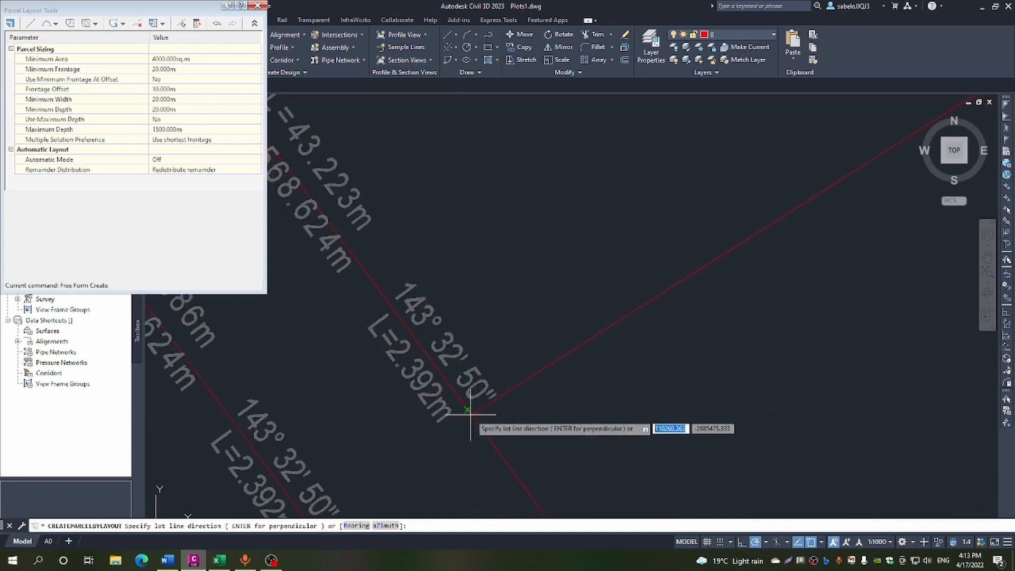
{"action": "left_click", "coordinate": [473, 413]}
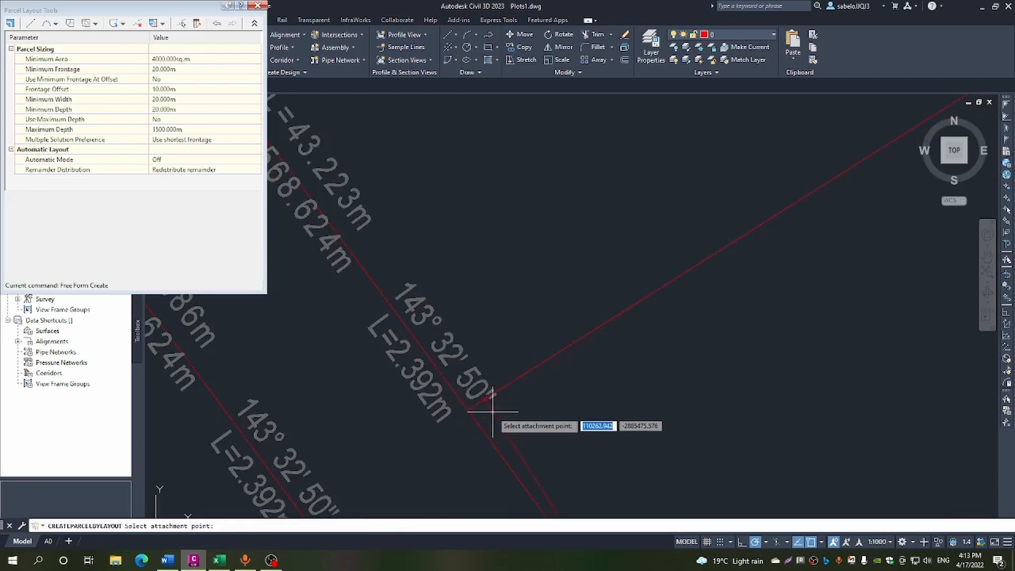
{"action": "scroll", "coordinate": [493, 411], "scroll_direction": "down", "scroll_amount": 5}
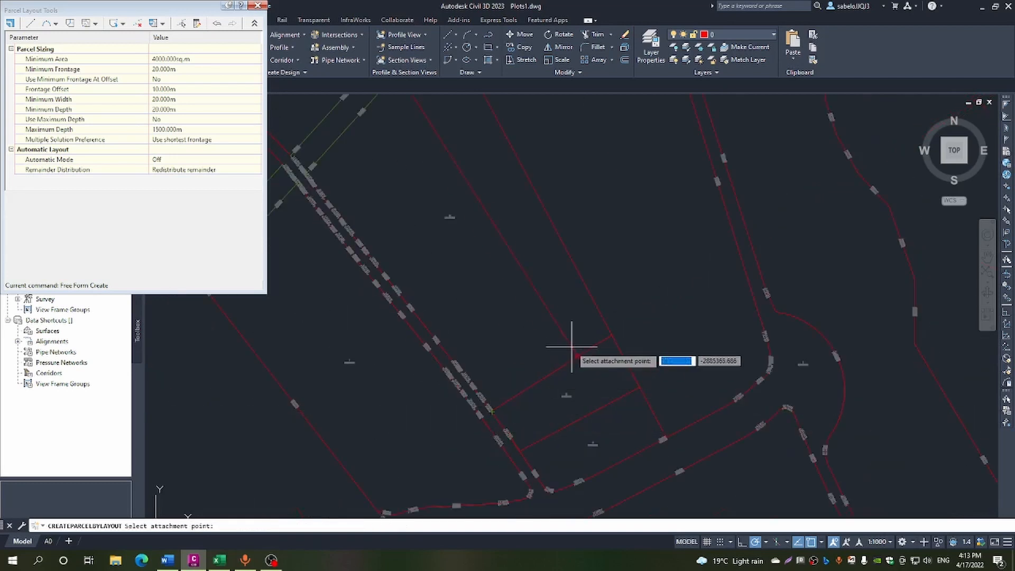
{"action": "left_click", "coordinate": [582, 284]}
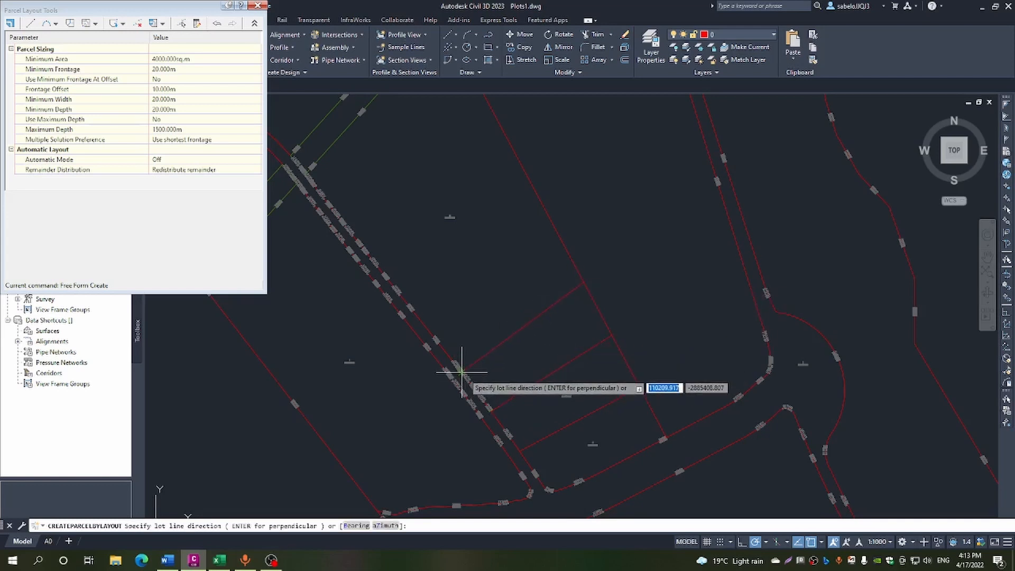
{"action": "scroll", "coordinate": [461, 372], "scroll_direction": "up", "scroll_amount": 3}
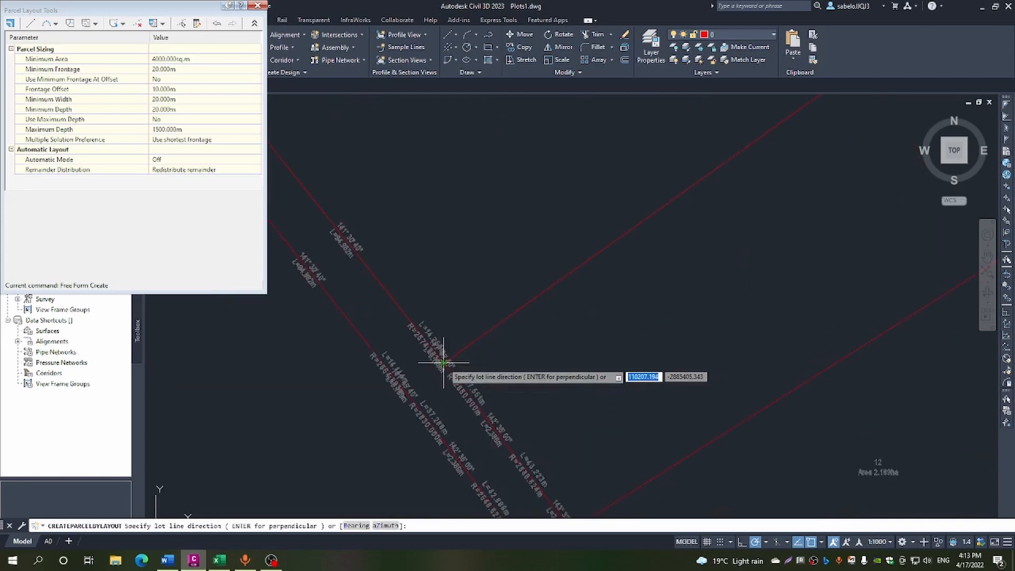
{"action": "left_click", "coordinate": [443, 362]}
Add the fourth and fifth cross lot lines between the lengthwise dividing line and segment endpoints on the western road edge.
{"action": "scroll", "coordinate": [518, 316], "scroll_direction": "down", "scroll_amount": 2}
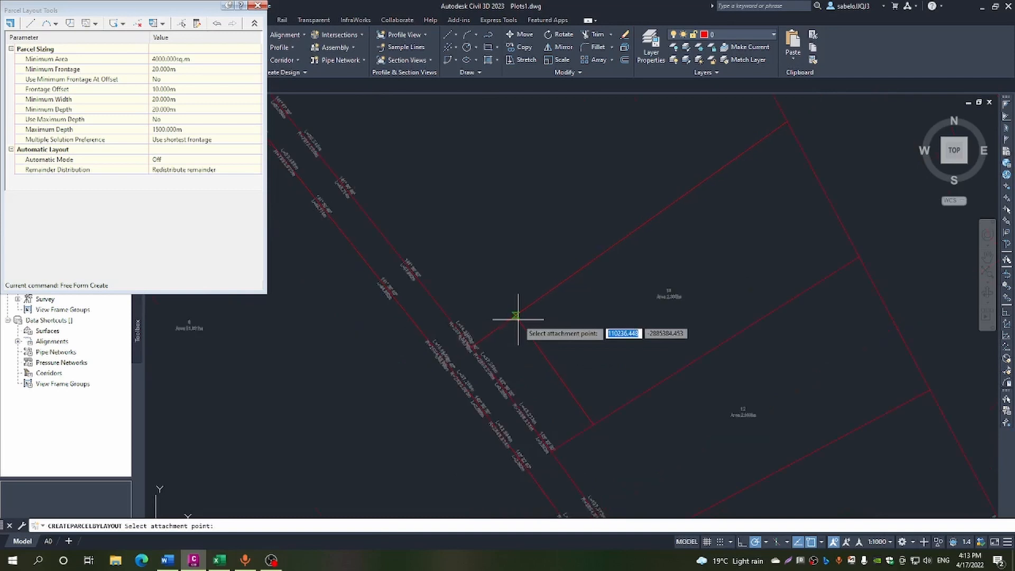
{"action": "scroll", "coordinate": [518, 317], "scroll_direction": "down", "scroll_amount": 3}
{"action": "scroll", "coordinate": [521, 319], "scroll_direction": "up", "scroll_amount": 4}
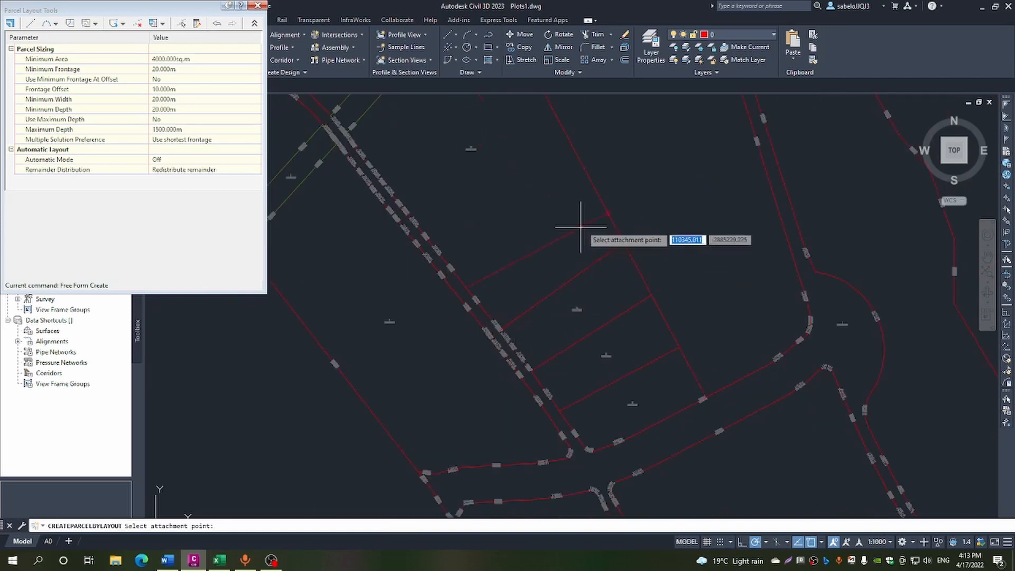
{"action": "left_click", "coordinate": [597, 195]}
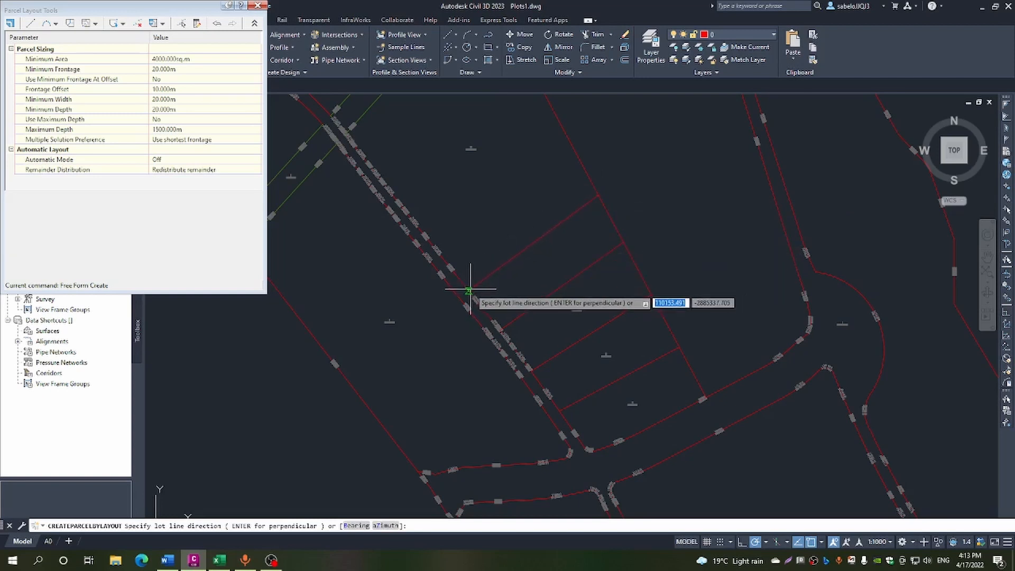
{"action": "left_click", "coordinate": [467, 289]}
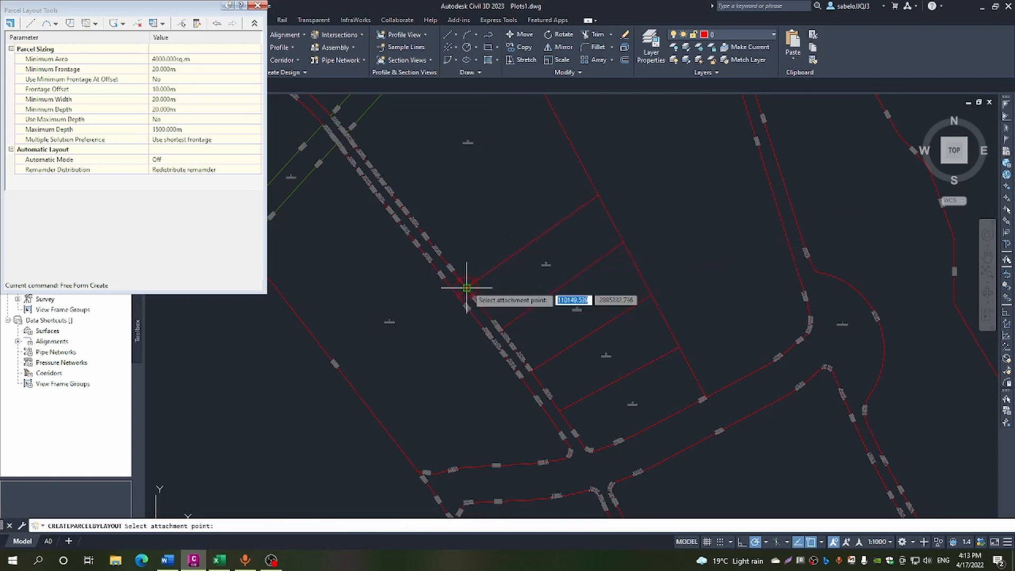
{"action": "left_click", "coordinate": [571, 147]}
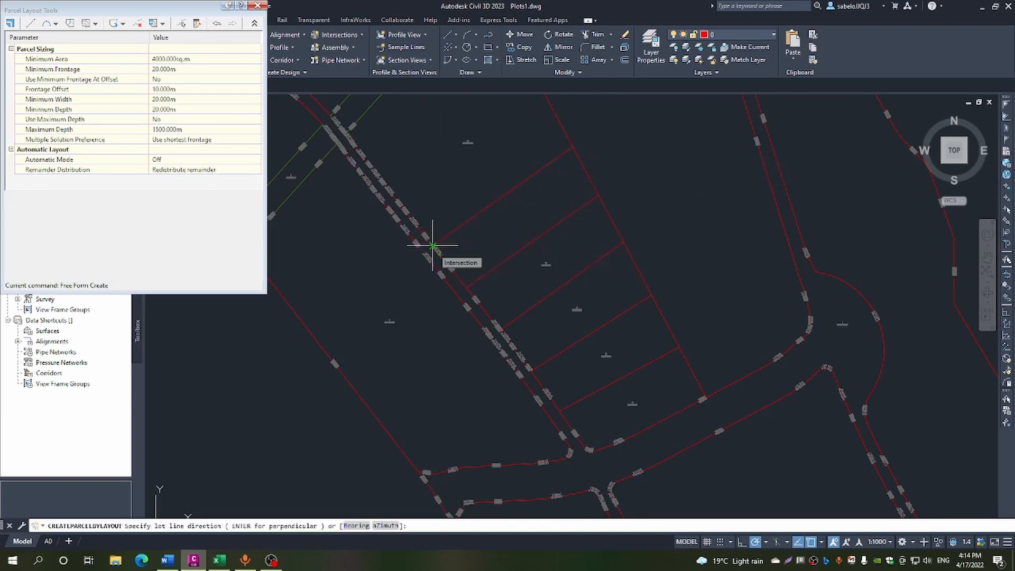
{"action": "scroll", "coordinate": [431, 243], "scroll_direction": "up", "scroll_amount": 5}
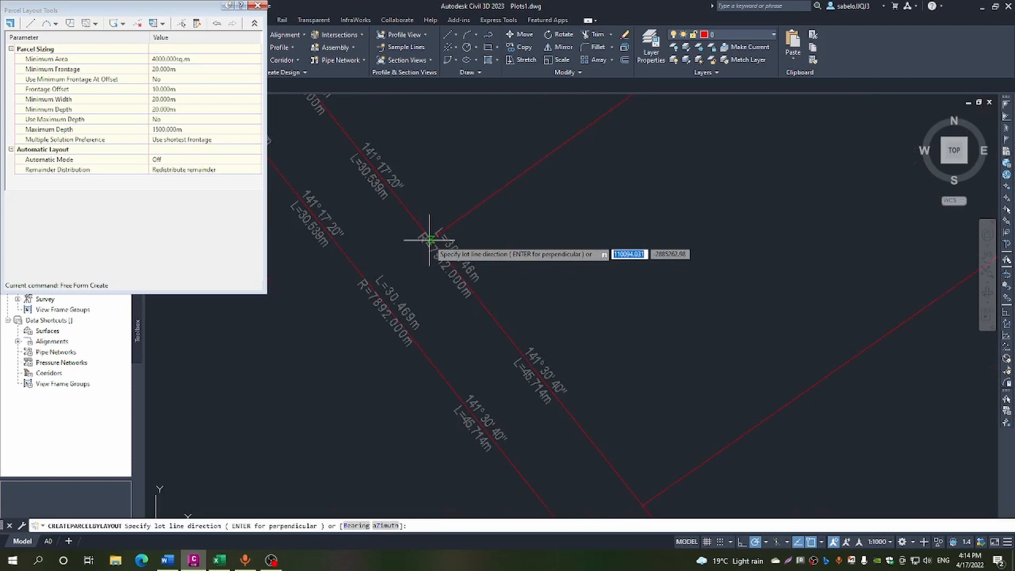
{"action": "left_click", "coordinate": [429, 241]}
Add the sixth and northernmost cross lot line from the dividing line to the western road edge, and end the parcel layout.
{"action": "scroll", "coordinate": [439, 244], "scroll_direction": "down", "scroll_amount": 5}
{"action": "scroll", "coordinate": [439, 244], "scroll_direction": "down", "scroll_amount": 6}
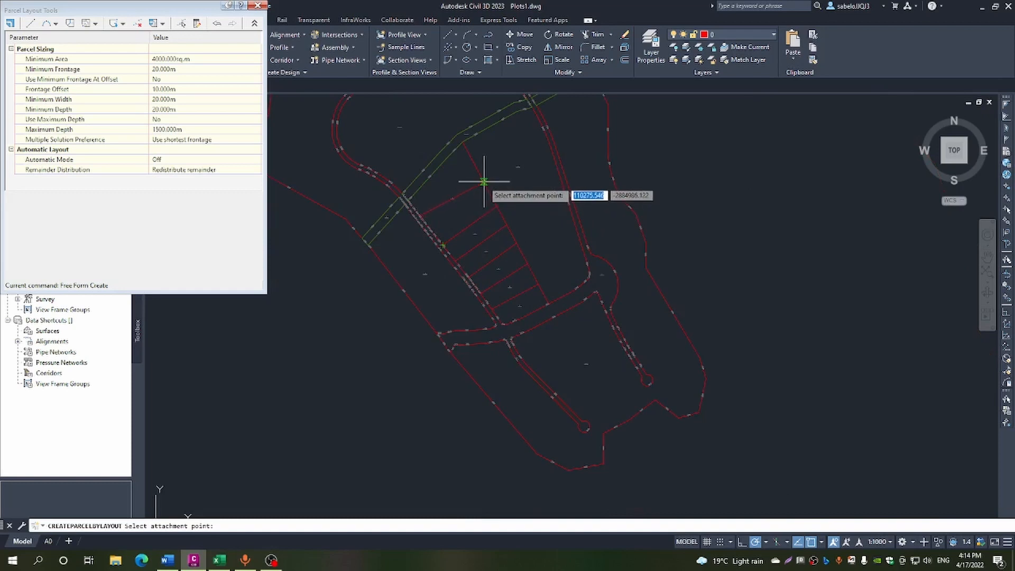
{"action": "left_click", "coordinate": [483, 181]}
{"action": "scroll", "coordinate": [432, 222], "scroll_direction": "up", "scroll_amount": 5}
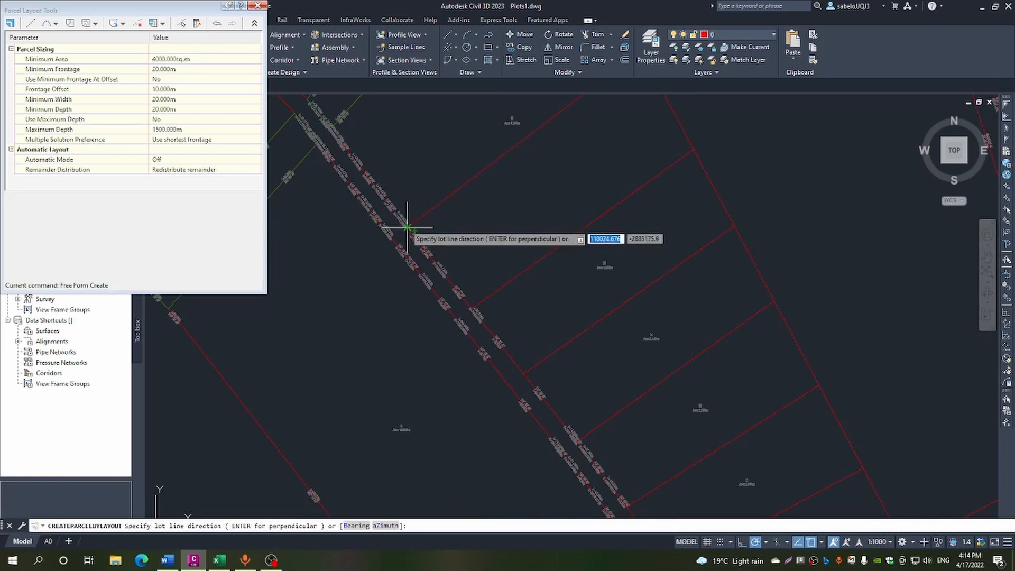
{"action": "left_click", "coordinate": [407, 228]}
{"action": "scroll", "coordinate": [408, 222], "scroll_direction": "down", "scroll_amount": 4}
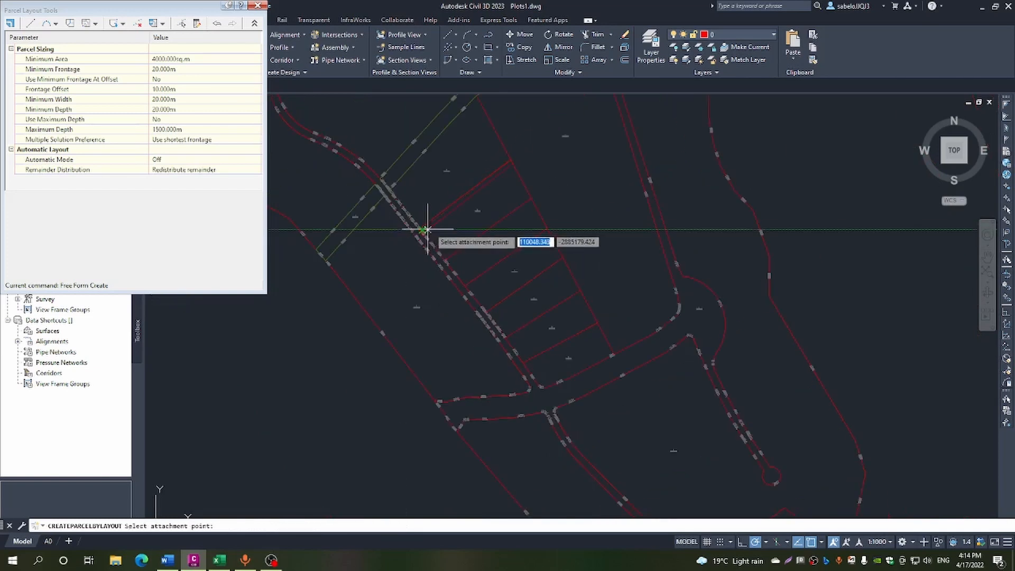
{"action": "scroll", "coordinate": [444, 168], "scroll_direction": "up", "scroll_amount": 3}
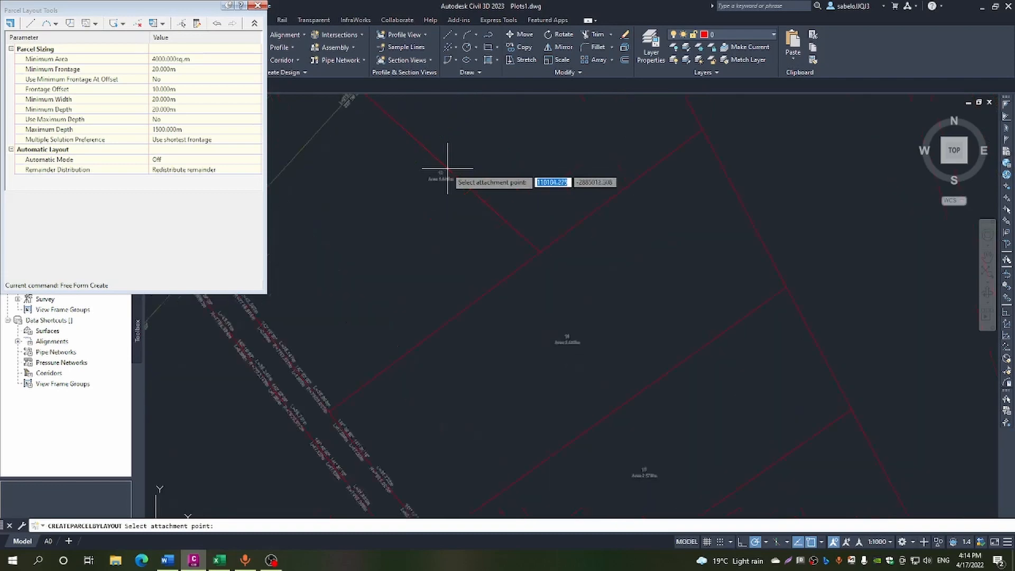
{"action": "scroll", "coordinate": [448, 168], "scroll_direction": "up", "scroll_amount": 5}
{"action": "scroll", "coordinate": [444, 179], "scroll_direction": "down", "scroll_amount": 5}
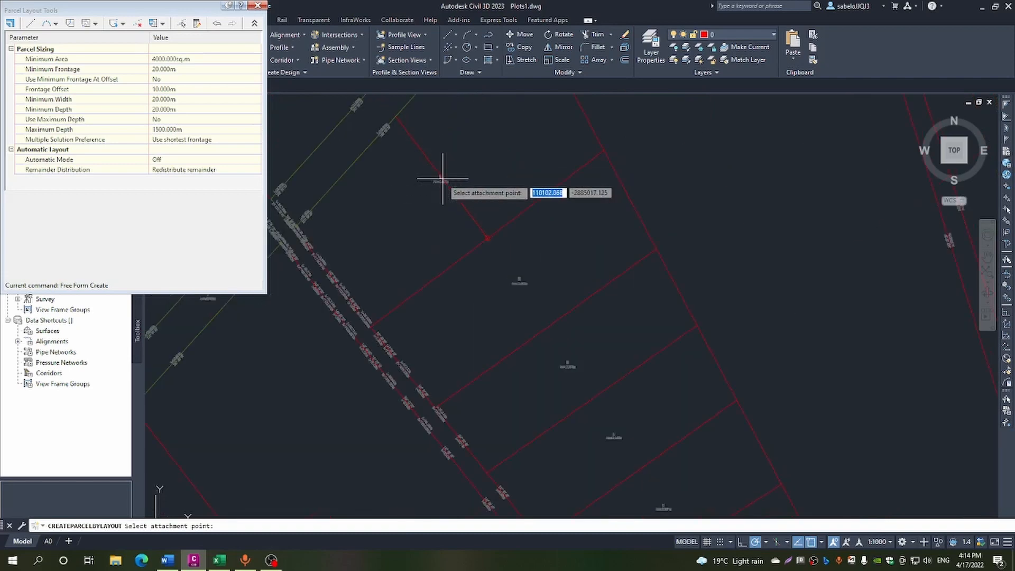
{"action": "scroll", "coordinate": [443, 179], "scroll_direction": "down", "scroll_amount": 4}
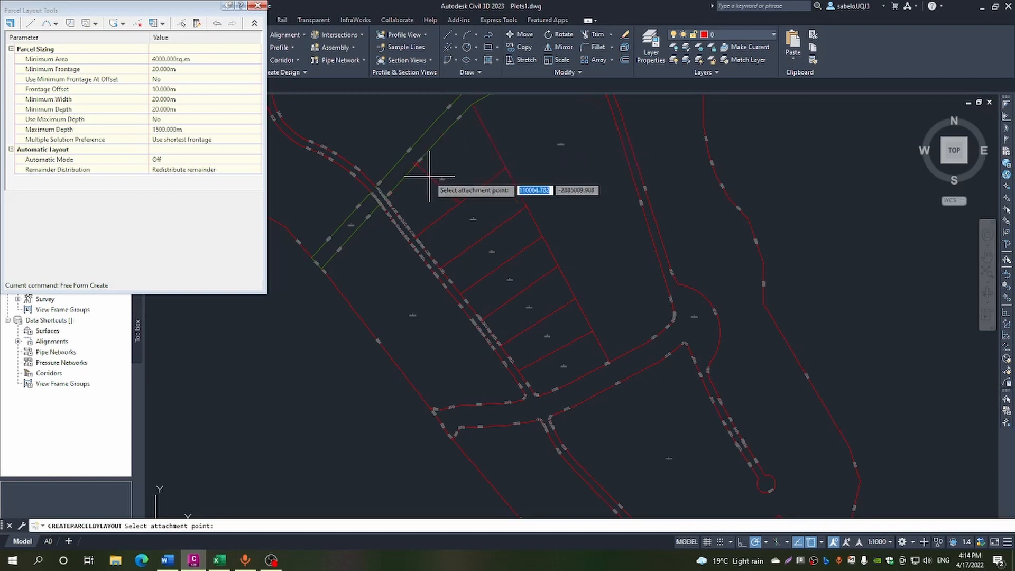
{"action": "key", "text": "Escape"}
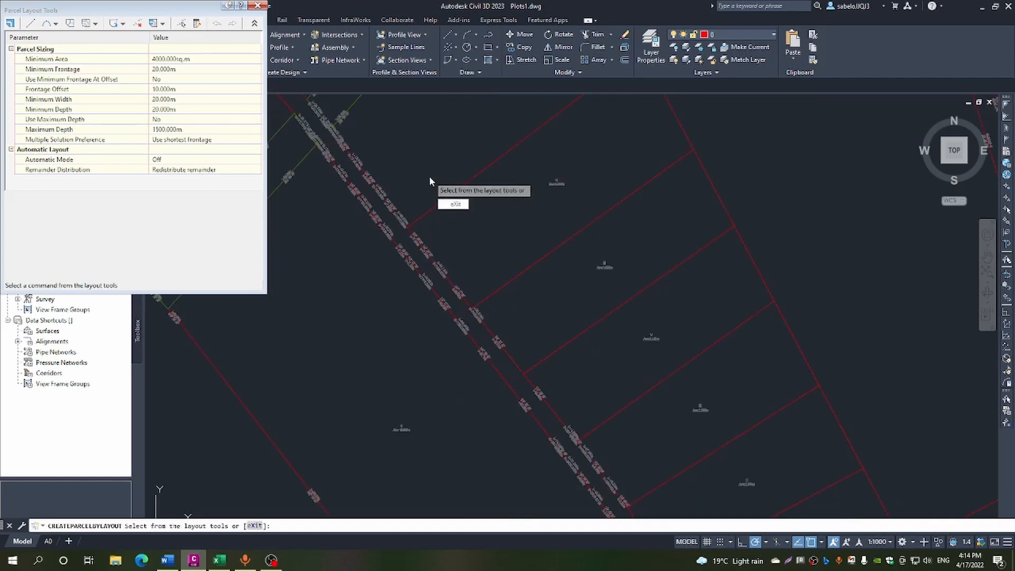
{"action": "key", "text": "Escape"}
{"action": "key", "text": "Escape"}
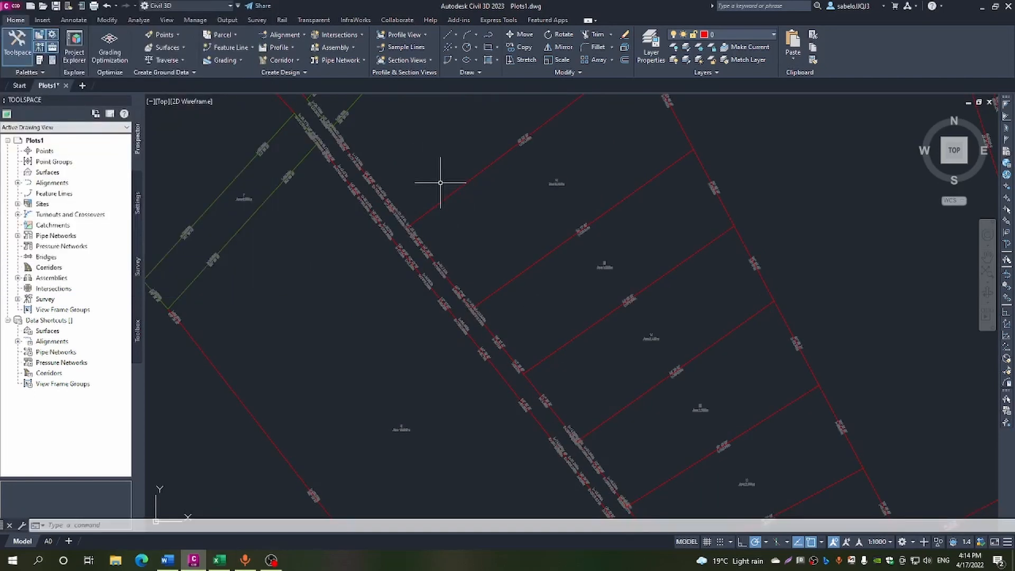
{"action": "scroll", "coordinate": [440, 164], "scroll_direction": "down", "scroll_amount": 5}
{"action": "scroll", "coordinate": [440, 146], "scroll_direction": "up", "scroll_amount": 4}
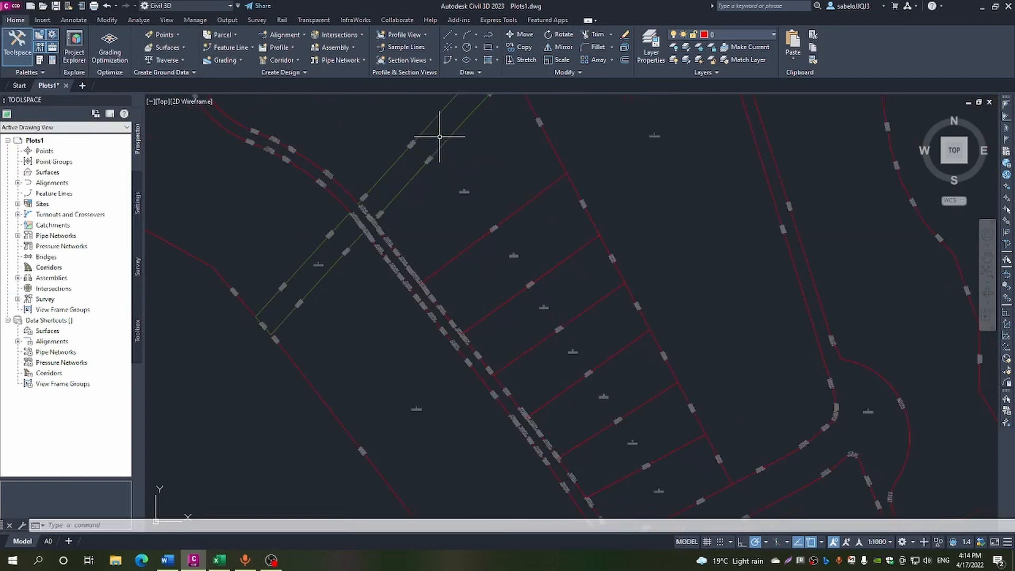
Examine the area labels of the northern lots in the western half of the central block.
{"action": "scroll", "coordinate": [526, 277], "scroll_direction": "up", "scroll_amount": 4}
{"action": "scroll", "coordinate": [526, 277], "scroll_direction": "up", "scroll_amount": 2}
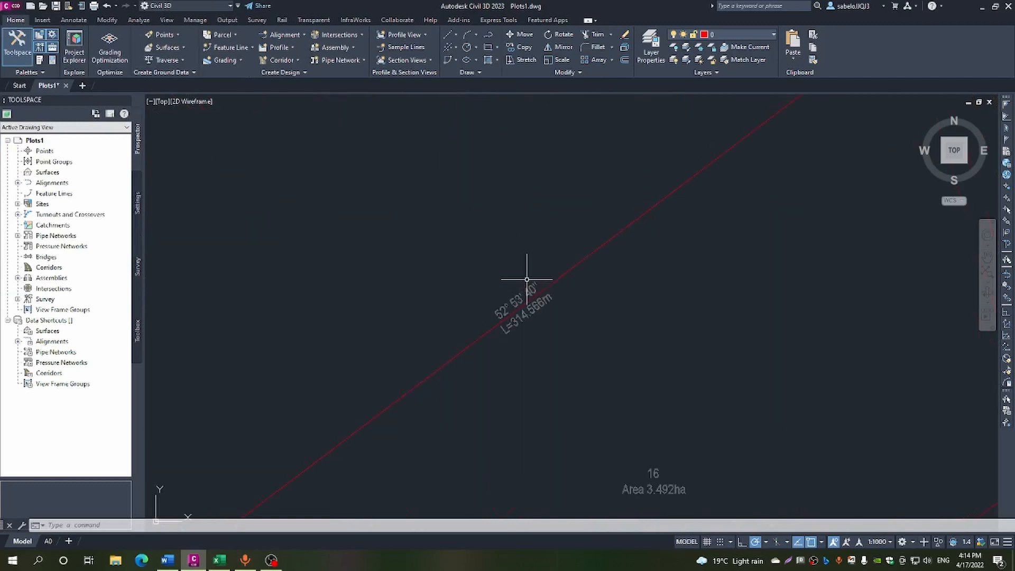
{"action": "scroll", "coordinate": [526, 279], "scroll_direction": "down", "scroll_amount": 4}
{"action": "scroll", "coordinate": [444, 196], "scroll_direction": "up", "scroll_amount": 5}
{"action": "scroll", "coordinate": [444, 196], "scroll_direction": "down", "scroll_amount": 5}
{"action": "scroll", "coordinate": [572, 311], "scroll_direction": "up", "scroll_amount": 2}
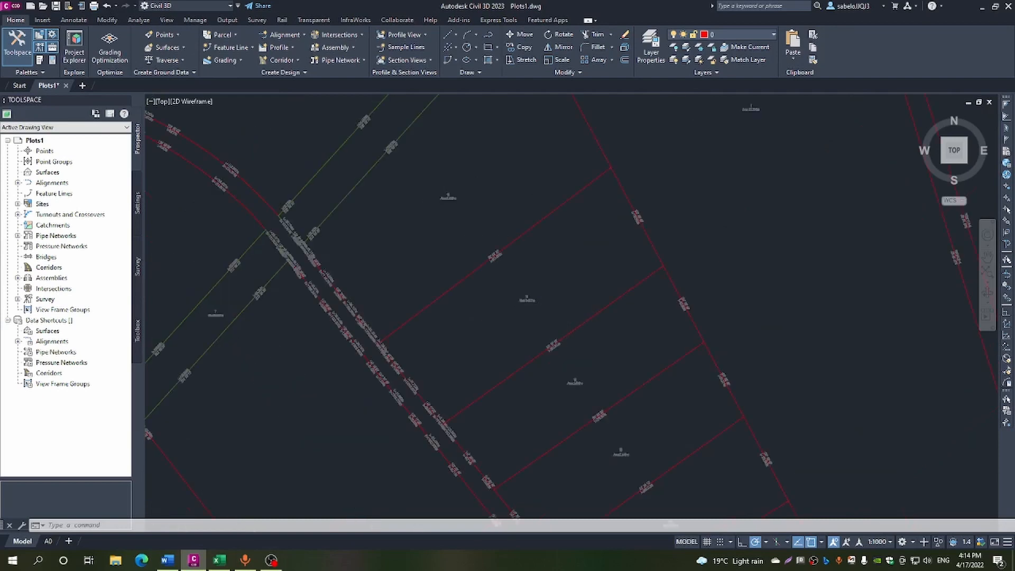
{"action": "scroll", "coordinate": [542, 305], "scroll_direction": "up", "scroll_amount": 4}
{"action": "scroll", "coordinate": [539, 298], "scroll_direction": "down", "scroll_amount": 4}
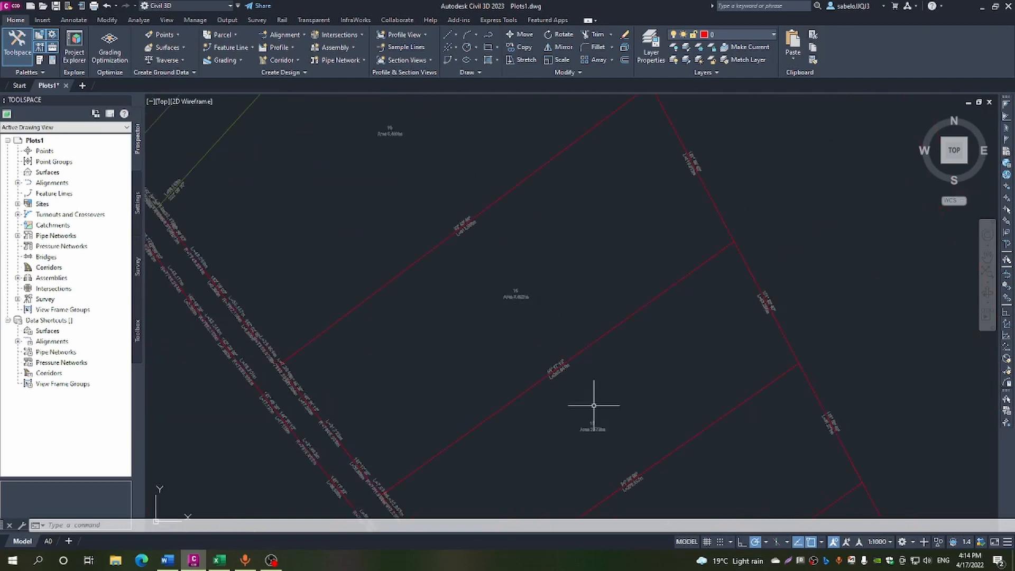
{"action": "scroll", "coordinate": [611, 442], "scroll_direction": "up", "scroll_amount": 4}
{"action": "scroll", "coordinate": [612, 446], "scroll_direction": "down", "scroll_amount": 4}
{"action": "scroll", "coordinate": [607, 442], "scroll_direction": "up", "scroll_amount": 2}
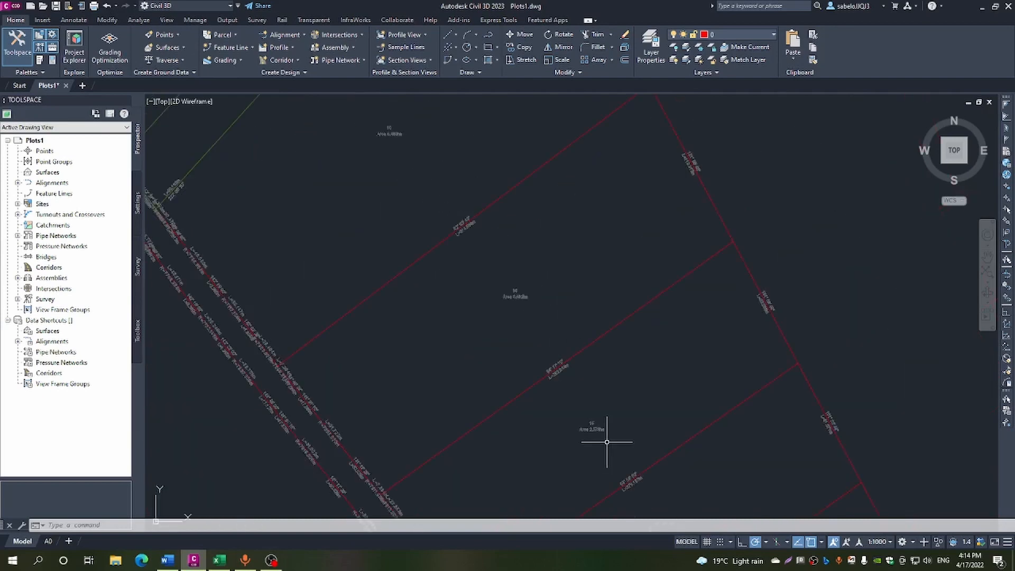
{"action": "scroll", "coordinate": [607, 443], "scroll_direction": "down", "scroll_amount": 2}
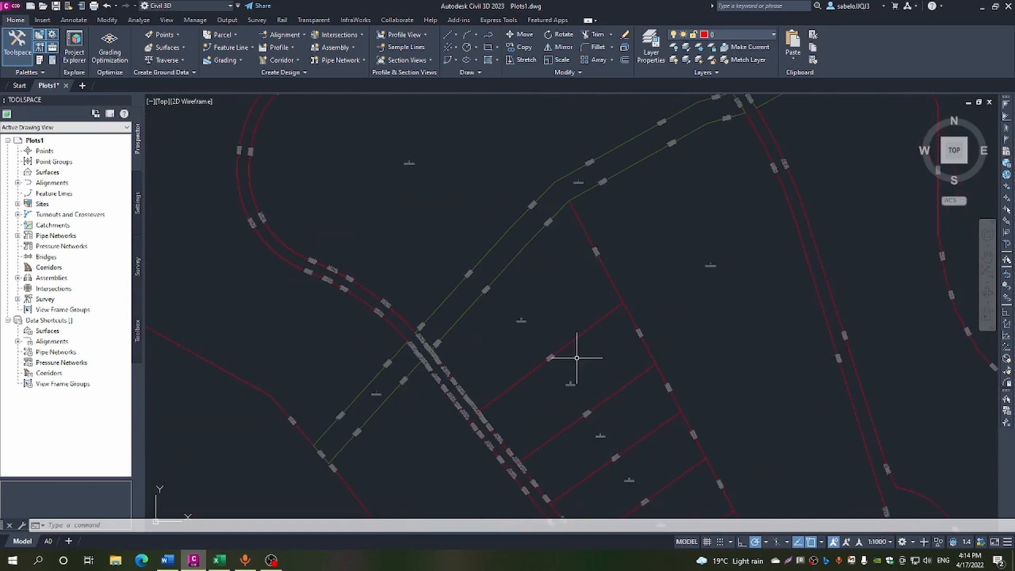
Move the two northernmost cross lot lines of the western half slightly northward along the lengthwise dividing line.
{"action": "left_click", "coordinate": [559, 347]}
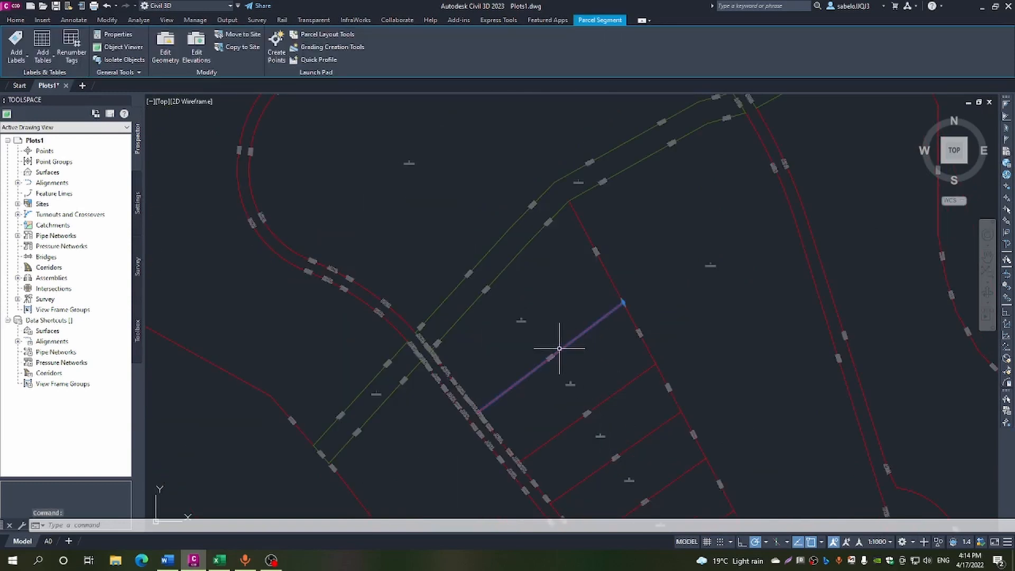
{"action": "left_click", "coordinate": [623, 302]}
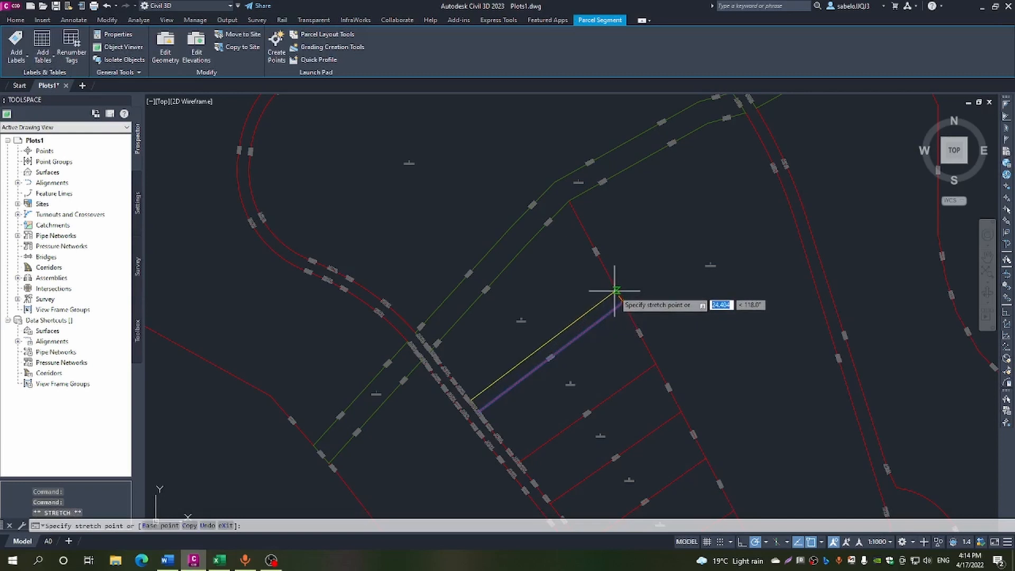
{"action": "left_click", "coordinate": [616, 290]}
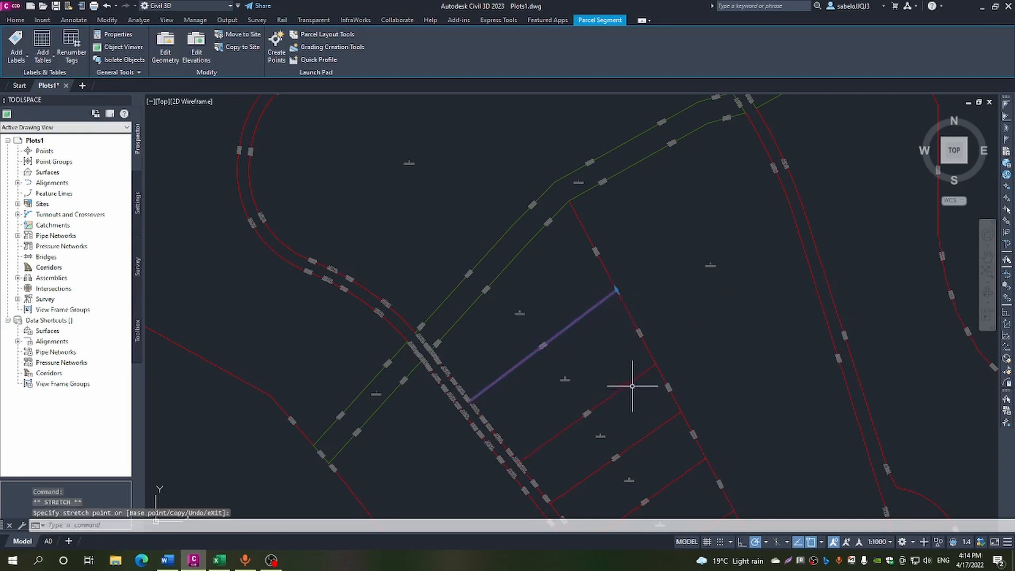
{"action": "left_click", "coordinate": [628, 383]}
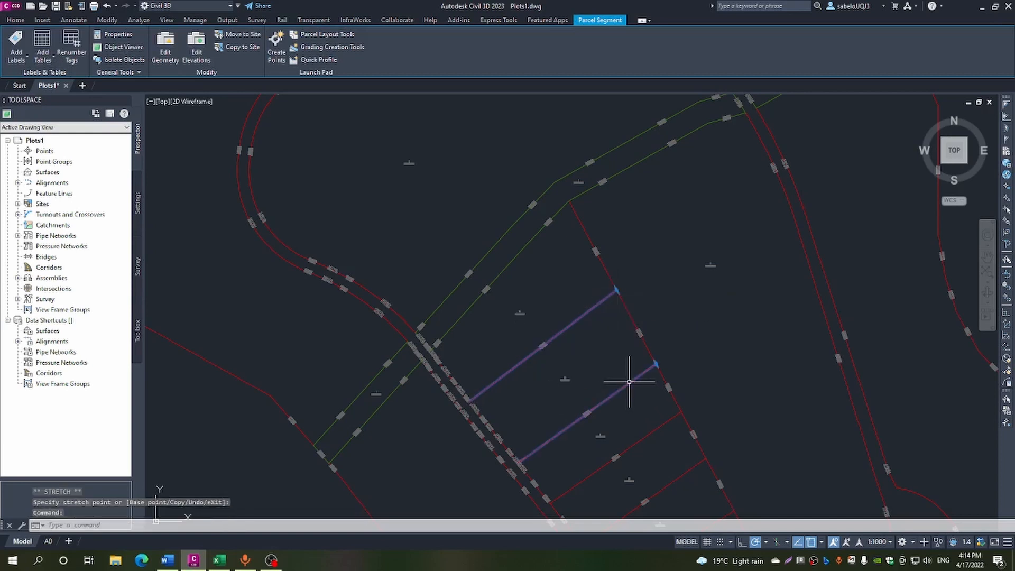
{"action": "left_click", "coordinate": [655, 364]}
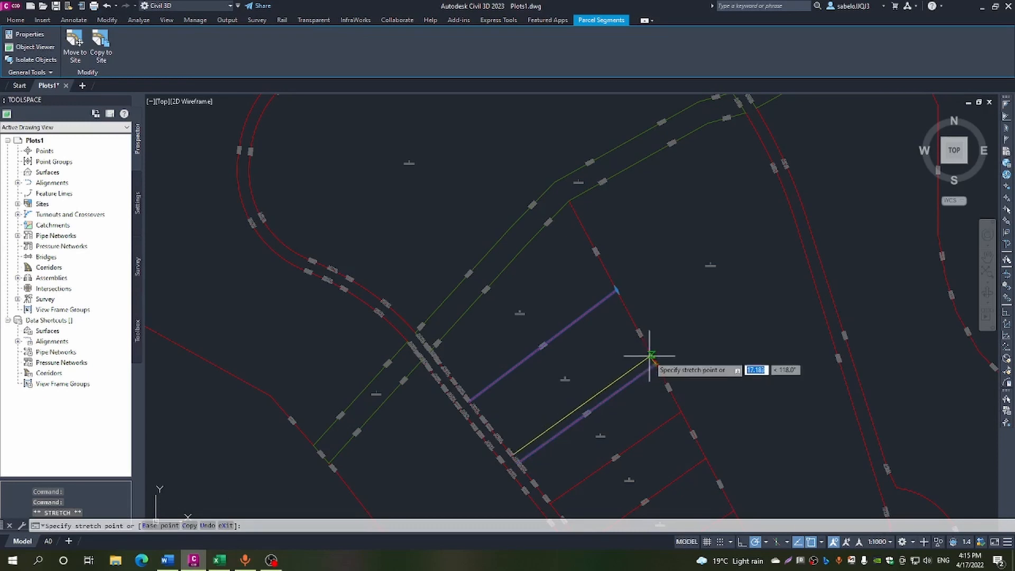
{"action": "left_click", "coordinate": [650, 355]}
Check the area labels of all western lots, from the northernmost lot down to the southern road.
{"action": "scroll", "coordinate": [529, 326], "scroll_direction": "up", "scroll_amount": 2}
{"action": "scroll", "coordinate": [511, 315], "scroll_direction": "up", "scroll_amount": 5}
{"action": "scroll", "coordinate": [510, 314], "scroll_direction": "down", "scroll_amount": 6}
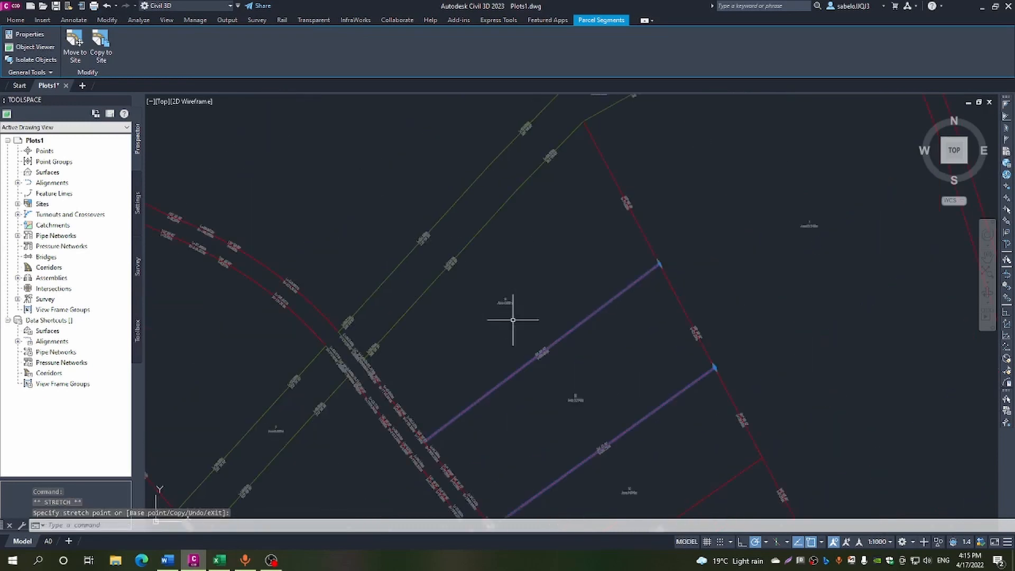
{"action": "scroll", "coordinate": [593, 414], "scroll_direction": "up", "scroll_amount": 3}
{"action": "scroll", "coordinate": [573, 410], "scroll_direction": "up", "scroll_amount": 2}
{"action": "scroll", "coordinate": [571, 403], "scroll_direction": "down", "scroll_amount": 5}
{"action": "scroll", "coordinate": [606, 460], "scroll_direction": "up", "scroll_amount": 3}
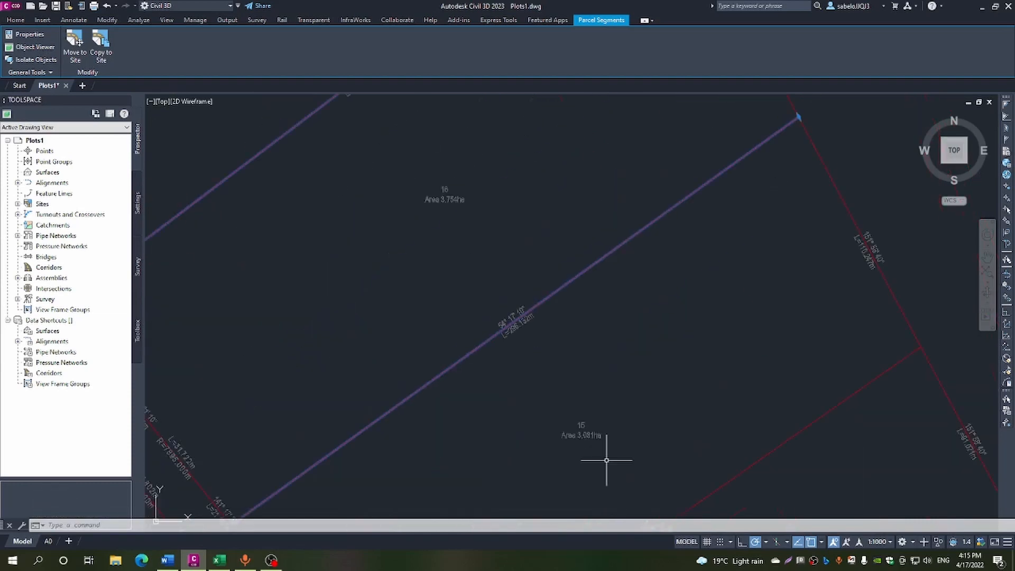
{"action": "scroll", "coordinate": [605, 458], "scroll_direction": "up", "scroll_amount": 2}
{"action": "scroll", "coordinate": [603, 454], "scroll_direction": "down", "scroll_amount": 4}
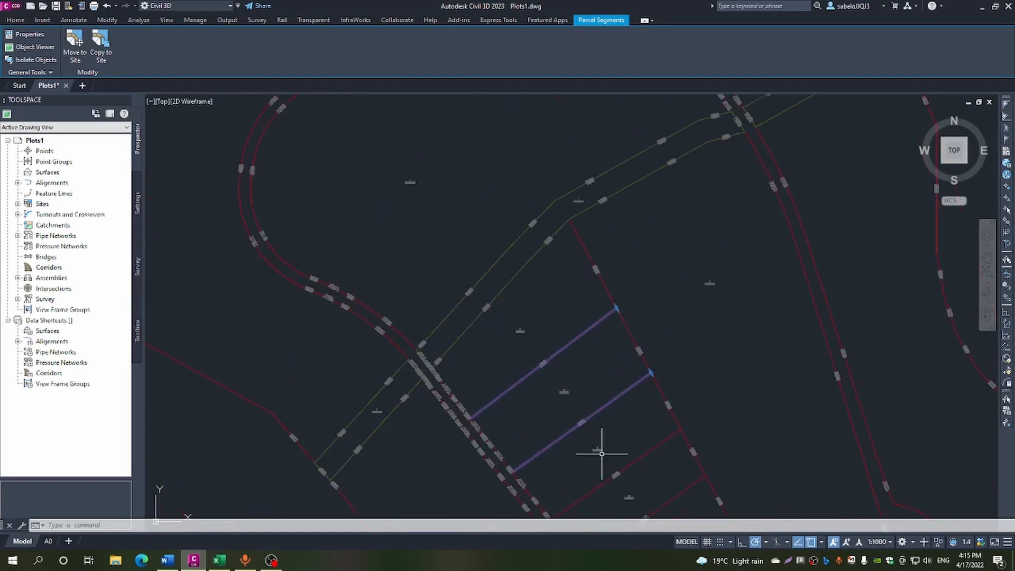
{"action": "scroll", "coordinate": [617, 475], "scroll_direction": "up", "scroll_amount": 2}
{"action": "scroll", "coordinate": [602, 468], "scroll_direction": "up", "scroll_amount": 4}
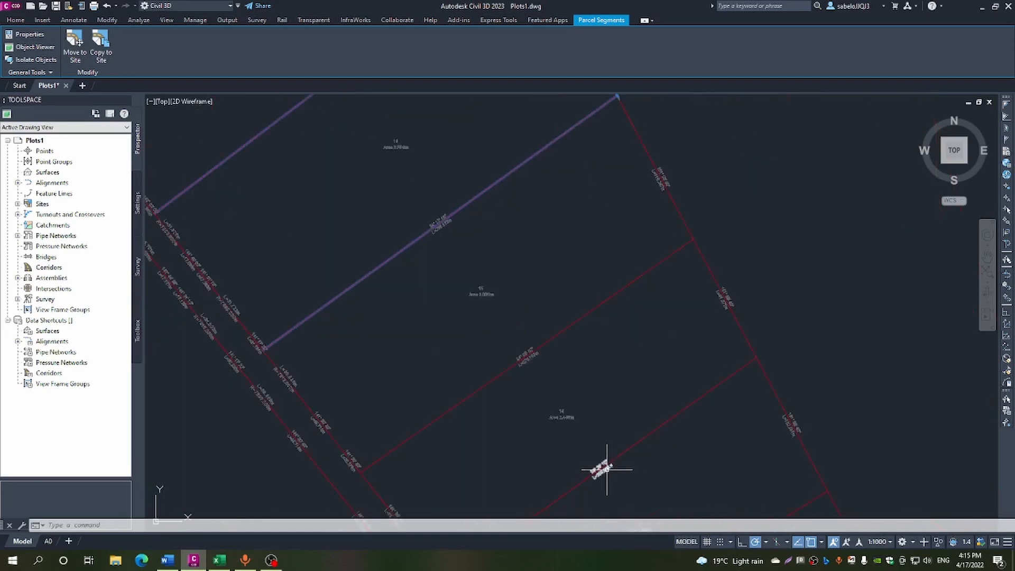
{"action": "scroll", "coordinate": [605, 465], "scroll_direction": "down", "scroll_amount": 2}
{"action": "scroll", "coordinate": [605, 465], "scroll_direction": "down", "scroll_amount": 5}
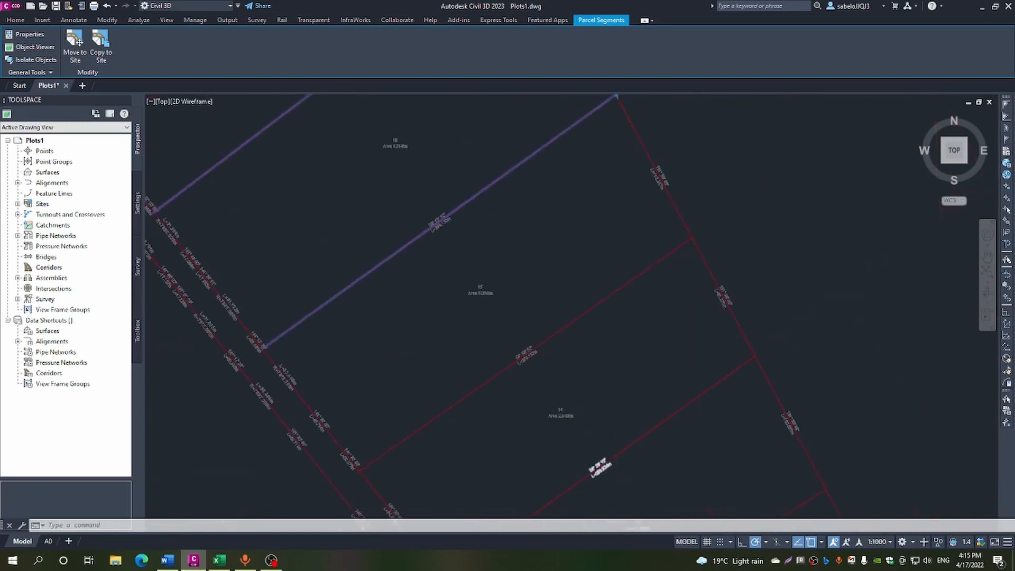
{"action": "scroll", "coordinate": [636, 503], "scroll_direction": "up", "scroll_amount": 5}
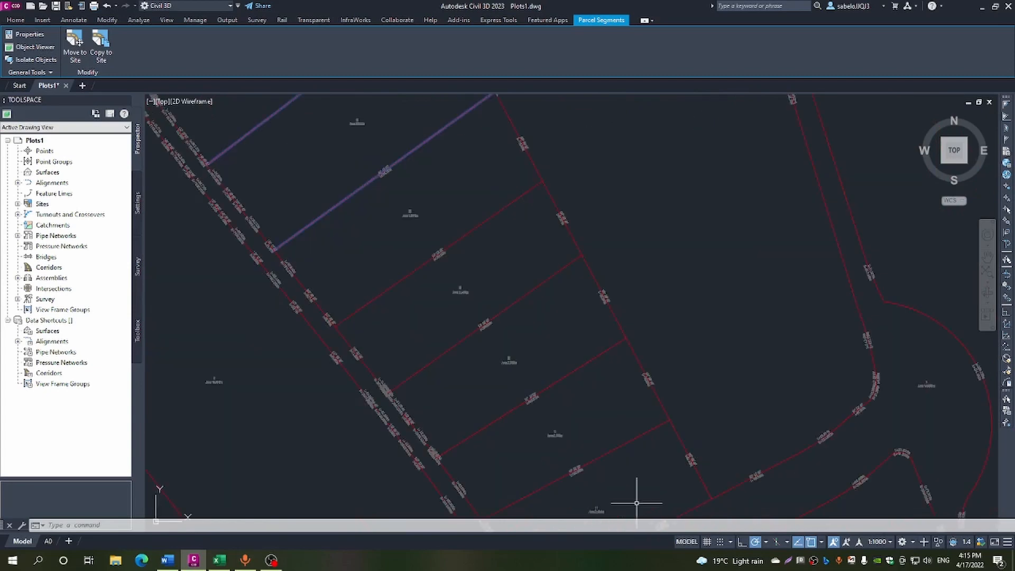
{"action": "scroll", "coordinate": [612, 515], "scroll_direction": "up", "scroll_amount": 4}
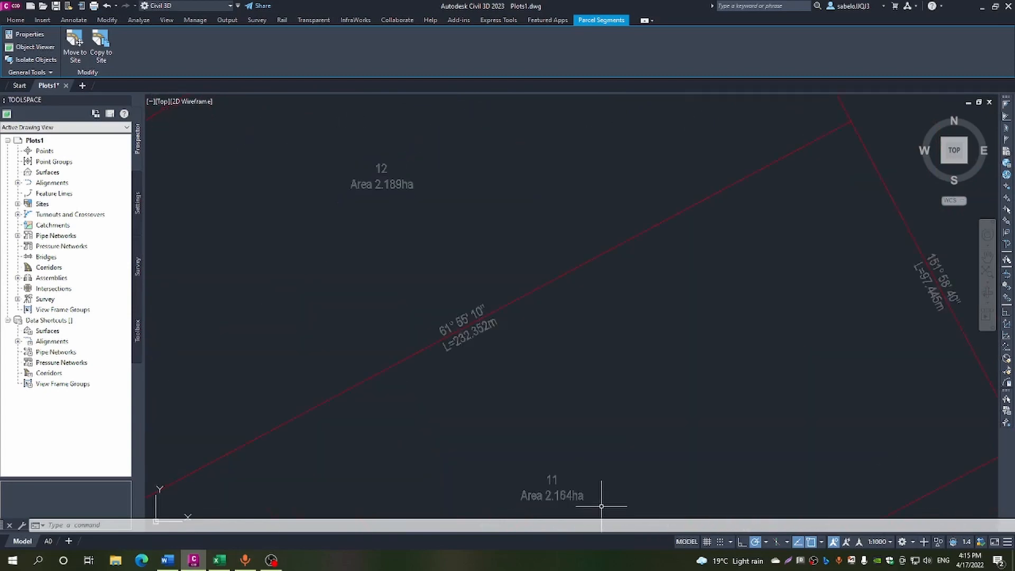
{"action": "scroll", "coordinate": [596, 502], "scroll_direction": "down", "scroll_amount": 4}
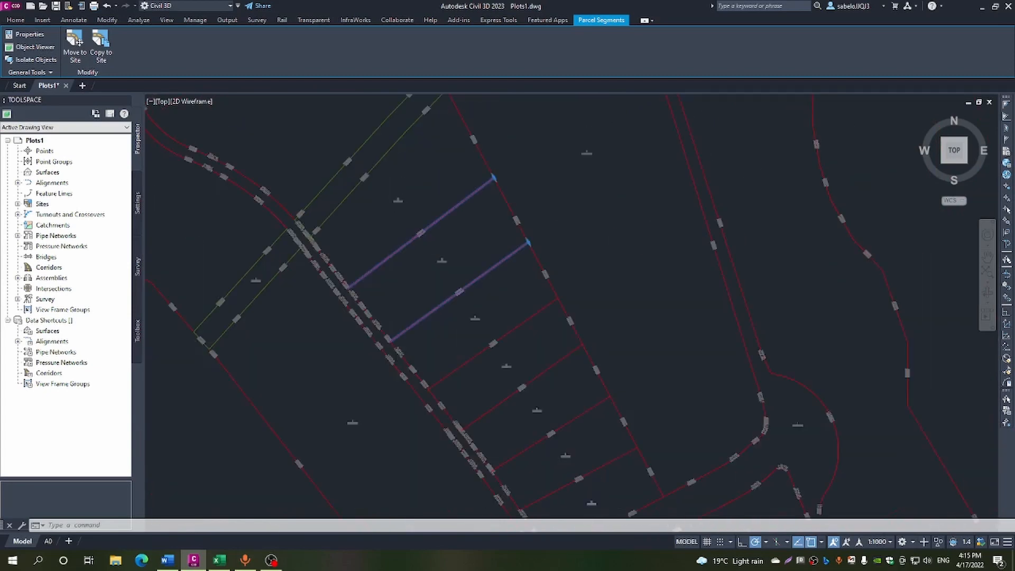
{"action": "scroll", "coordinate": [596, 503], "scroll_direction": "down", "scroll_amount": 4}
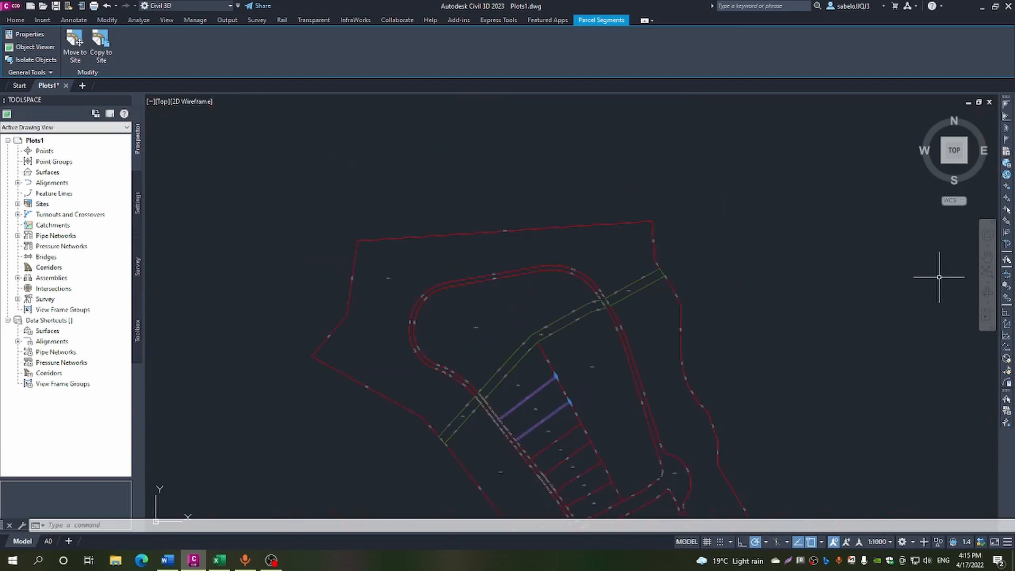
Deselect the lot lines and start Free Form Create in the parcel layout tools for the Industrial site, with the Business 1 parcel style.
{"action": "left_click", "coordinate": [988, 259]}
{"action": "mouse_move", "coordinate": [568, 406]}
{"action": "left_mouse_down"}
{"action": "mouse_move", "coordinate": [573, 349]}
{"action": "mouse_move", "coordinate": [531, 254]}
{"action": "left_mouse_up"}
{"action": "right_click", "coordinate": [530, 254]}
{"action": "left_click", "coordinate": [533, 261]}
{"action": "left_click", "coordinate": [233, 35]}
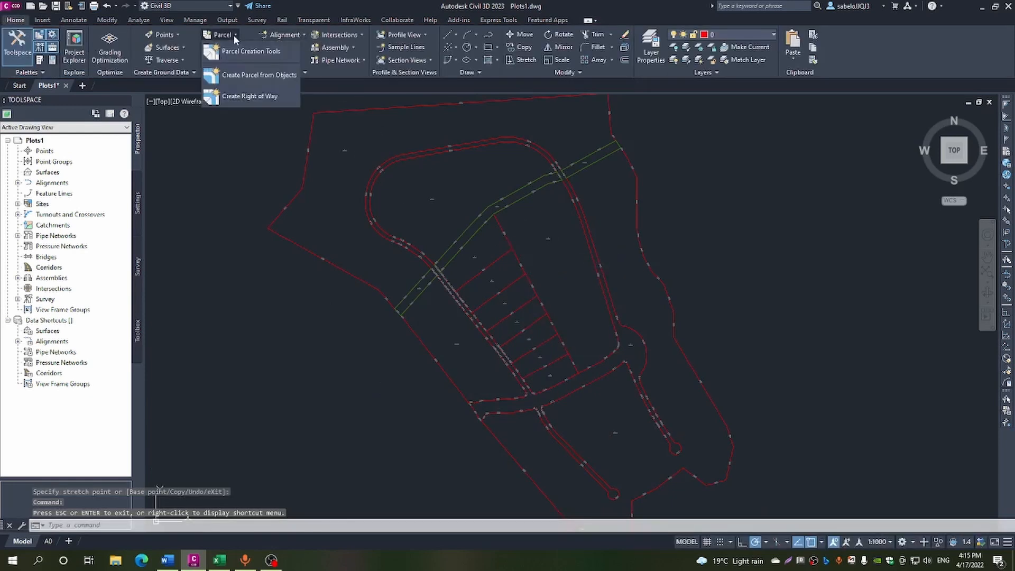
{"action": "left_click", "coordinate": [251, 52]}
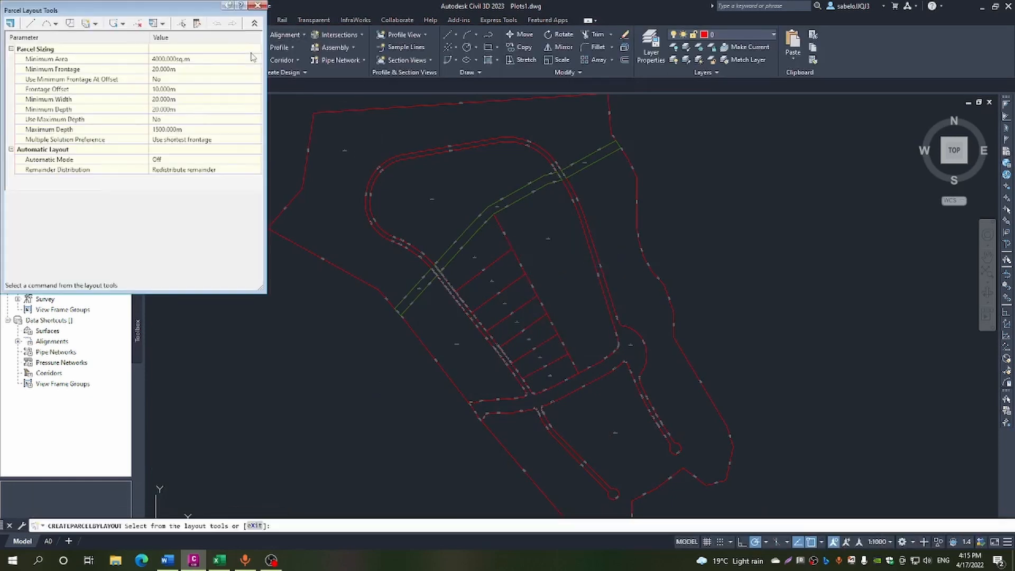
{"action": "left_click", "coordinate": [96, 26]}
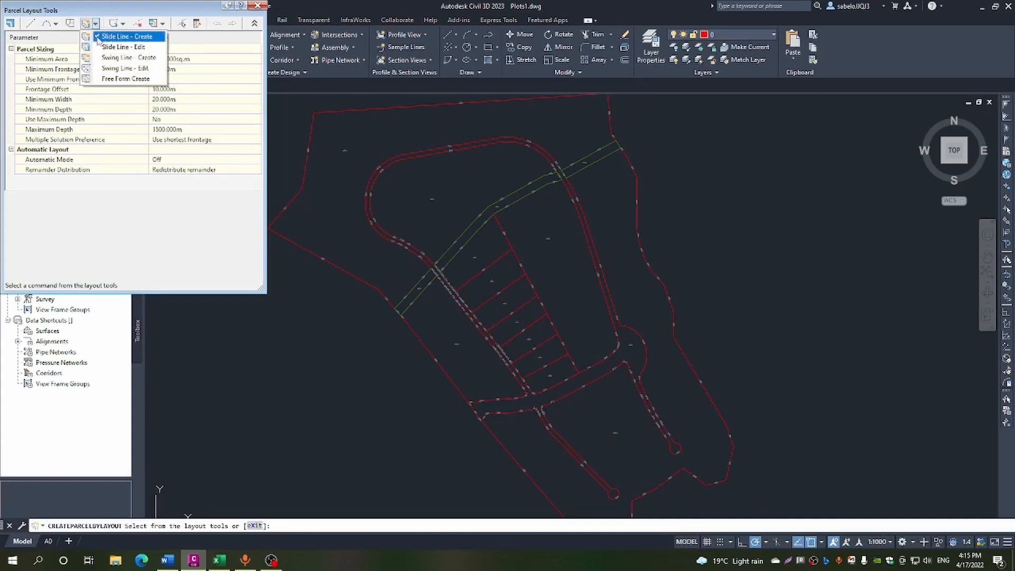
{"action": "left_click", "coordinate": [112, 80]}
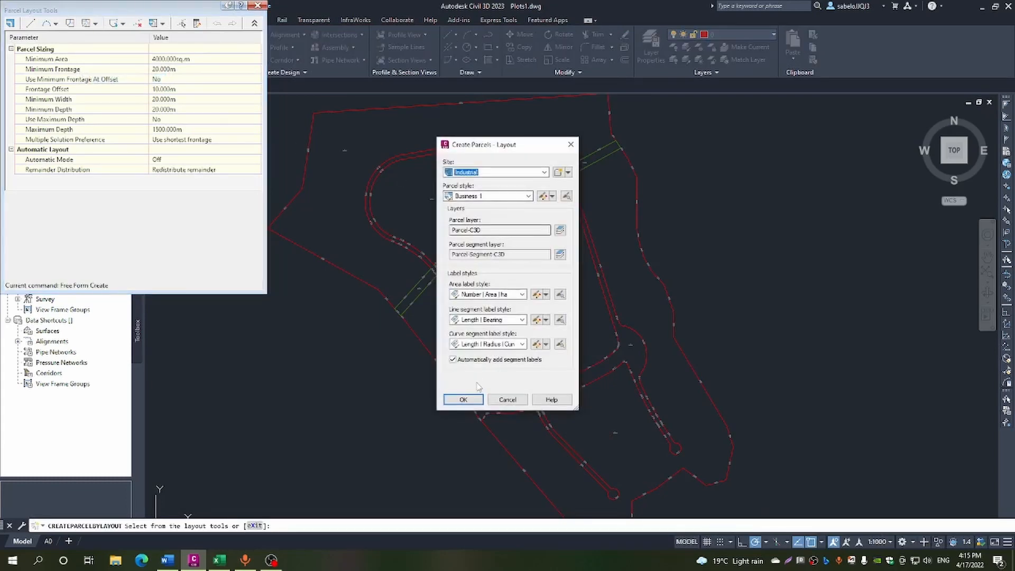
{"action": "left_click", "coordinate": [463, 400]}
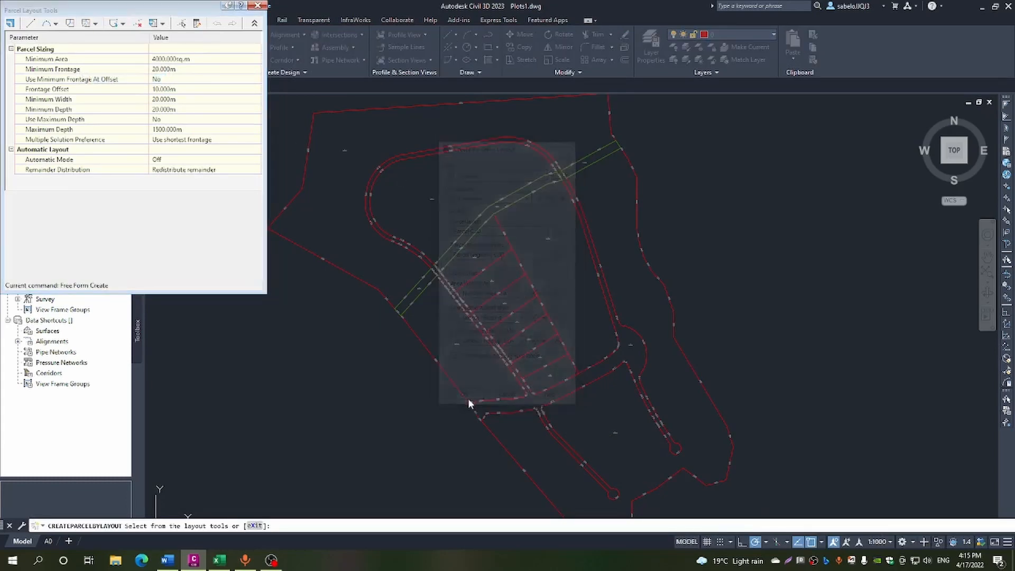
Add the two northernmost cross lot lines of the eastern half, from the western lot lines' ends on the dividing line to the eastern road edge.
{"action": "left_click", "coordinate": [511, 248]}
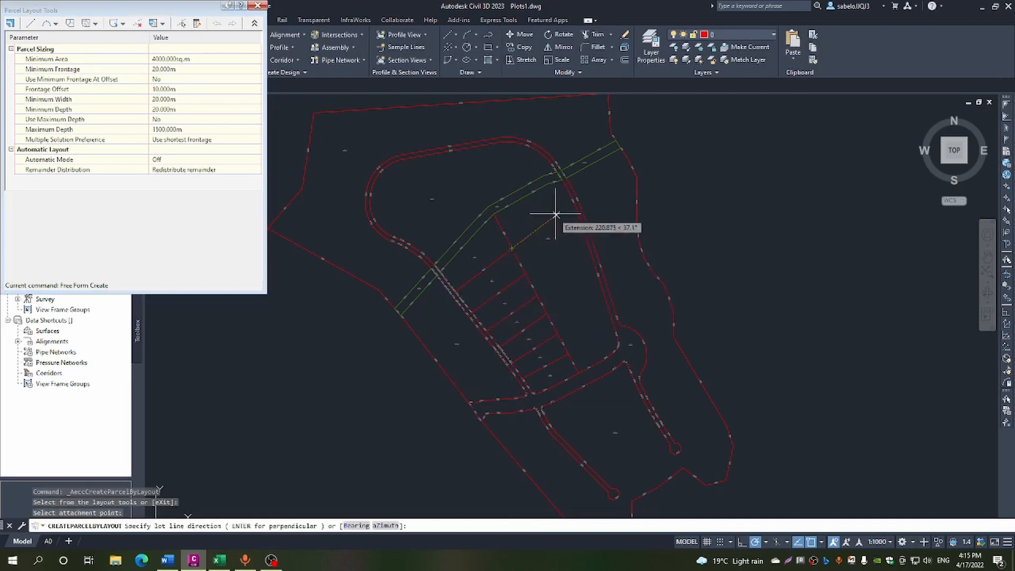
{"action": "scroll", "coordinate": [573, 215], "scroll_direction": "up", "scroll_amount": 4}
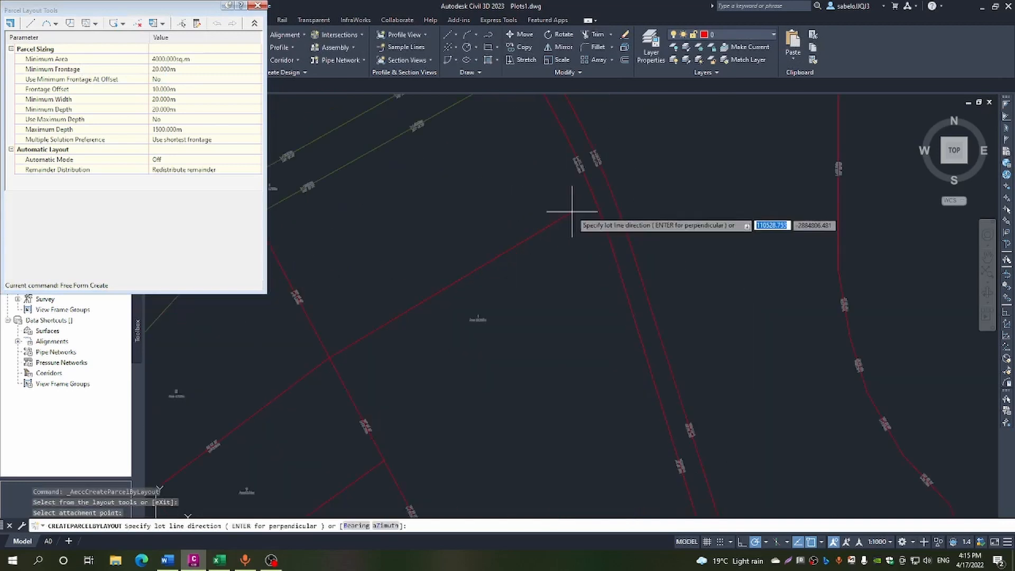
{"action": "left_click", "coordinate": [588, 186]}
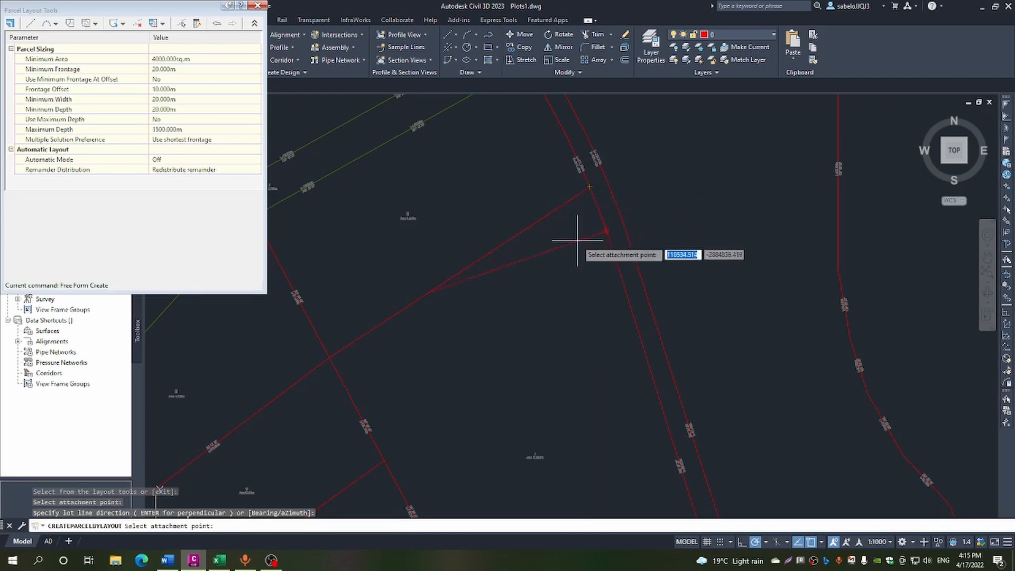
{"action": "left_click", "coordinate": [384, 460]}
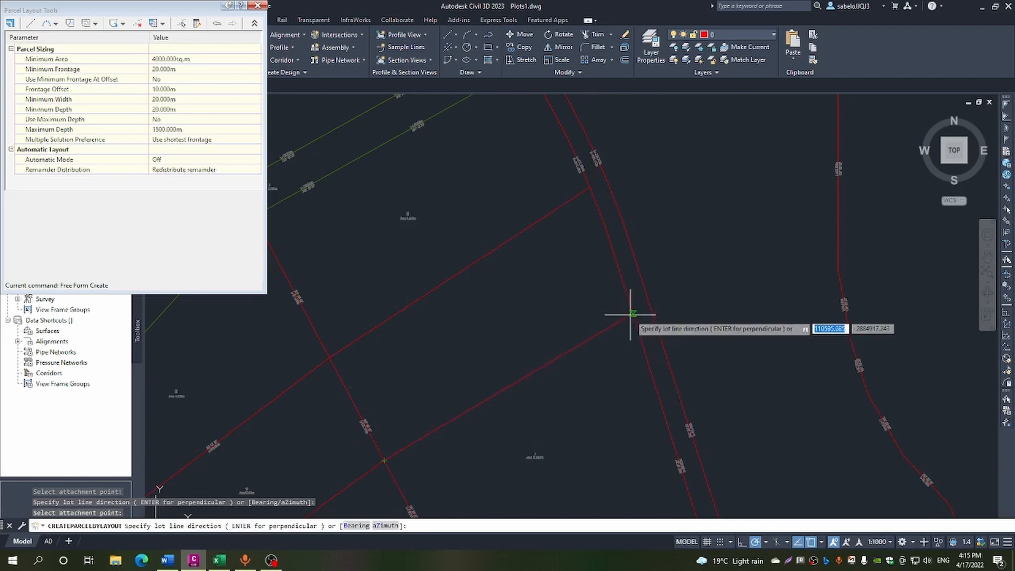
{"action": "left_click", "coordinate": [628, 314]}
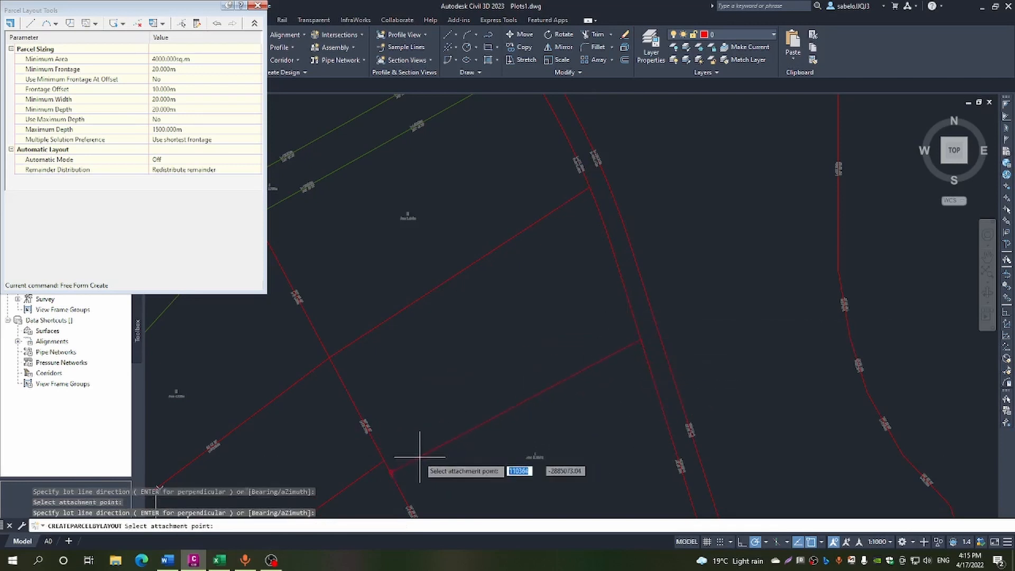
{"action": "left_click", "coordinate": [384, 460]}
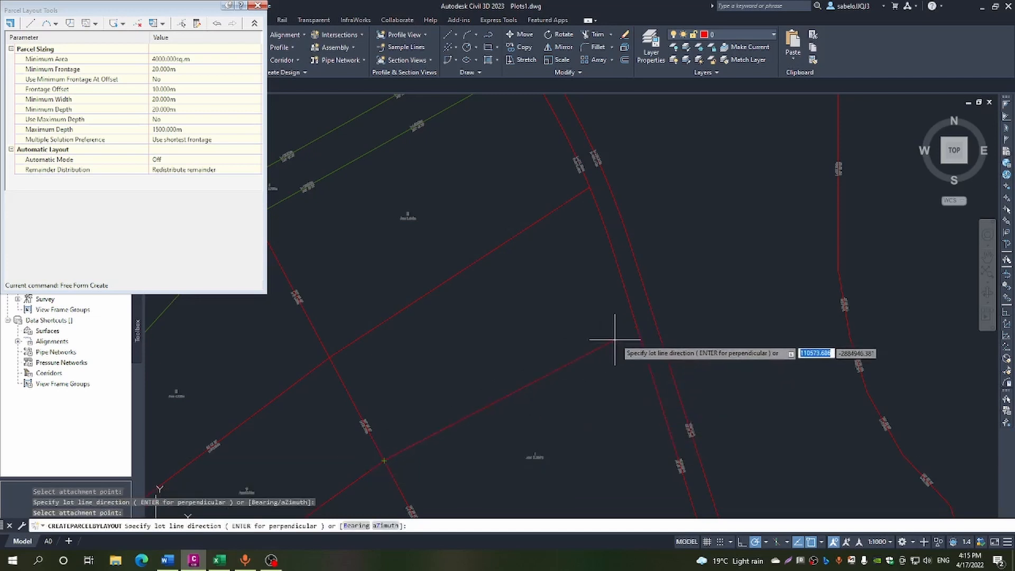
{"action": "left_click", "coordinate": [631, 309]}
Add the third and fourth cross lot lines southward, from the western lot lines' ends on the dividing line to the eastern road edge.
{"action": "scroll", "coordinate": [601, 340], "scroll_direction": "down", "scroll_amount": 3}
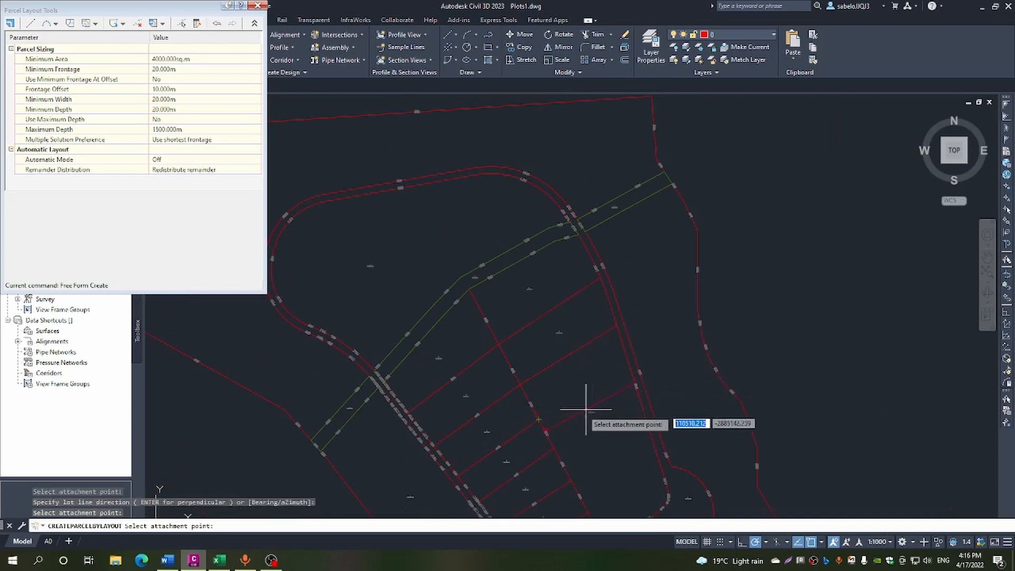
{"action": "left_click", "coordinate": [537, 417]}
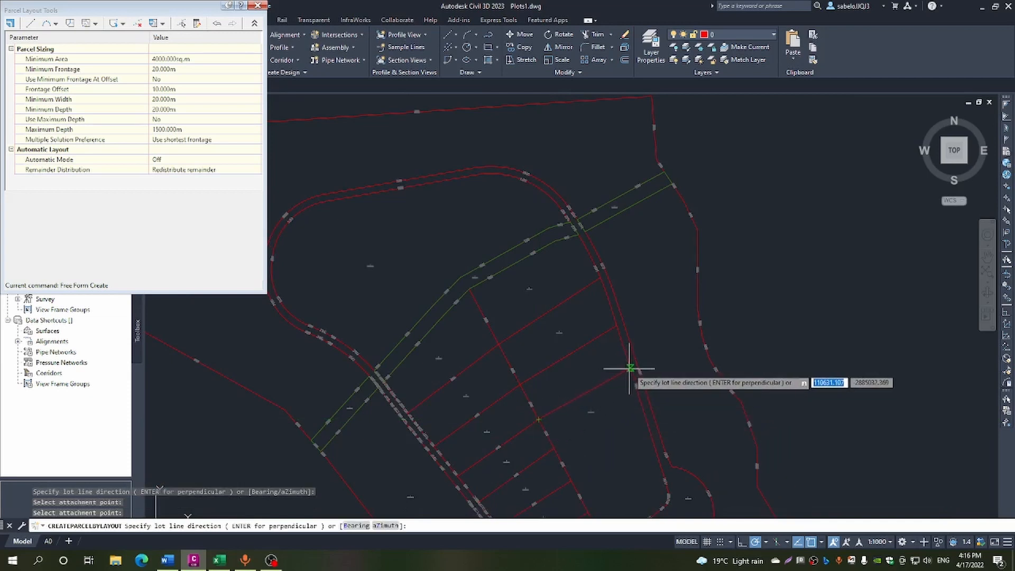
{"action": "left_click", "coordinate": [630, 368]}
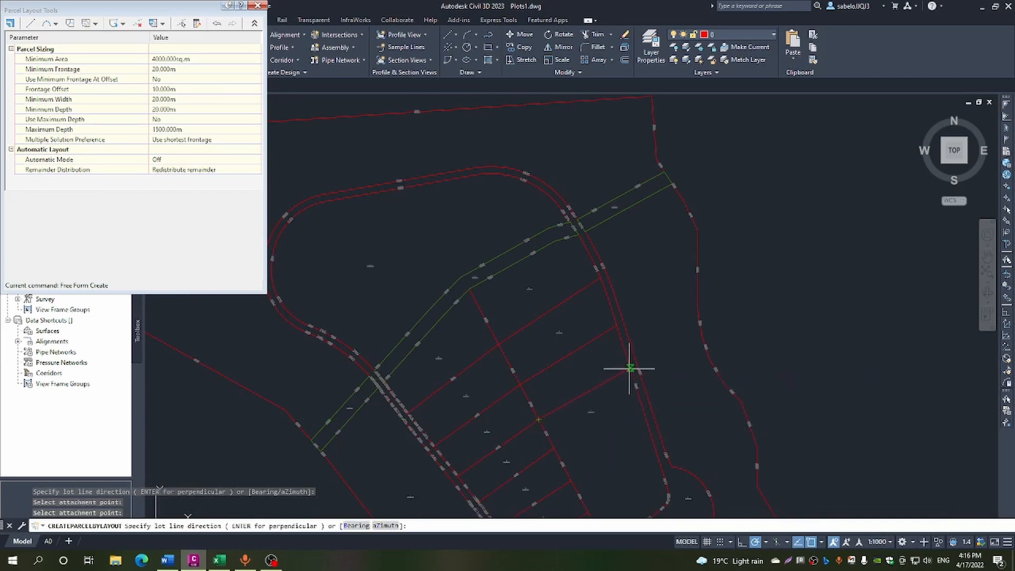
{"action": "left_click", "coordinate": [556, 450]}
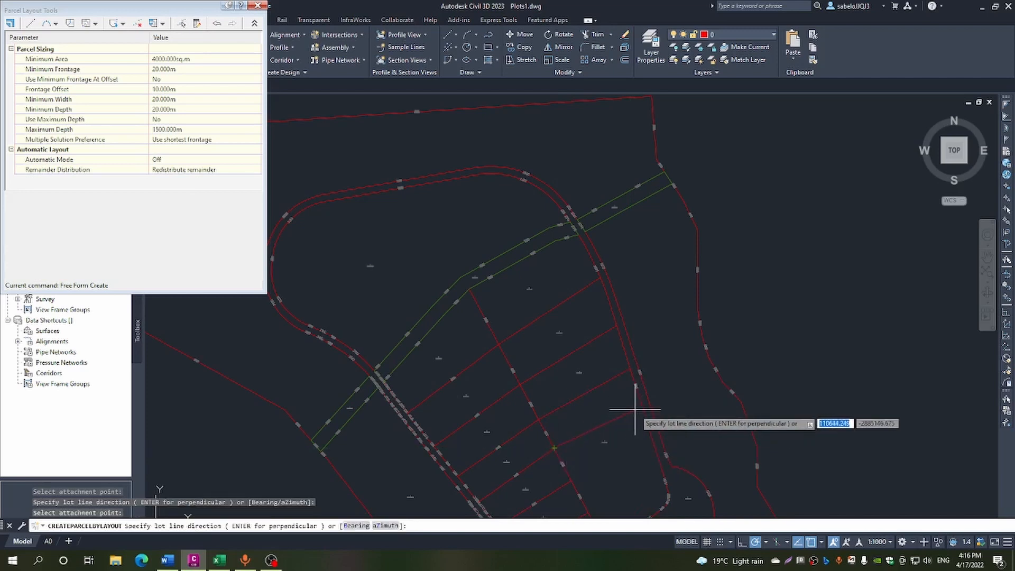
{"action": "left_click", "coordinate": [642, 408]}
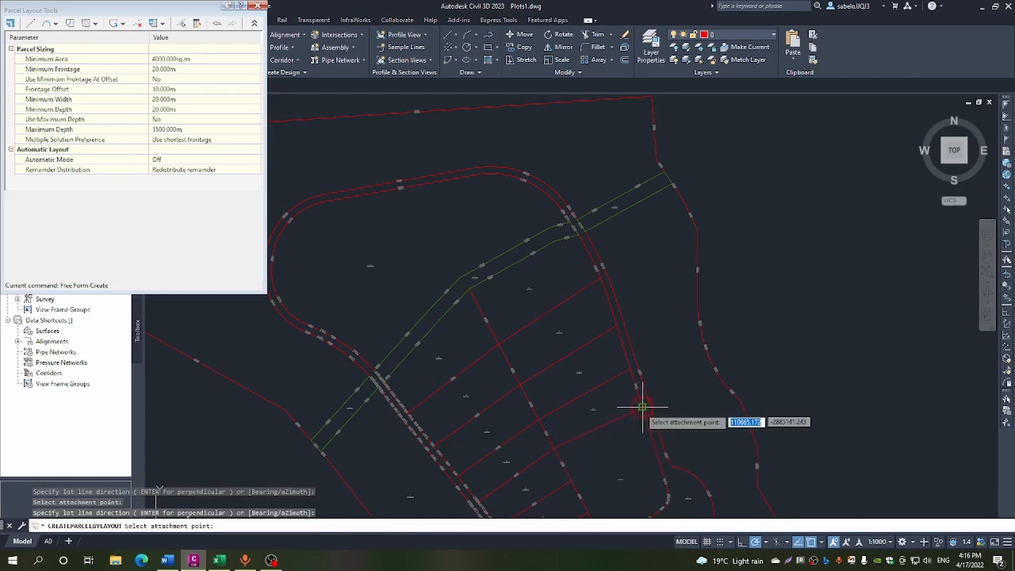
Add the two southernmost cross lot lines of the eastern half, from the dividing line to the eastern road edge, and exit the parcel layout tools.
{"action": "left_click", "coordinate": [571, 480]}
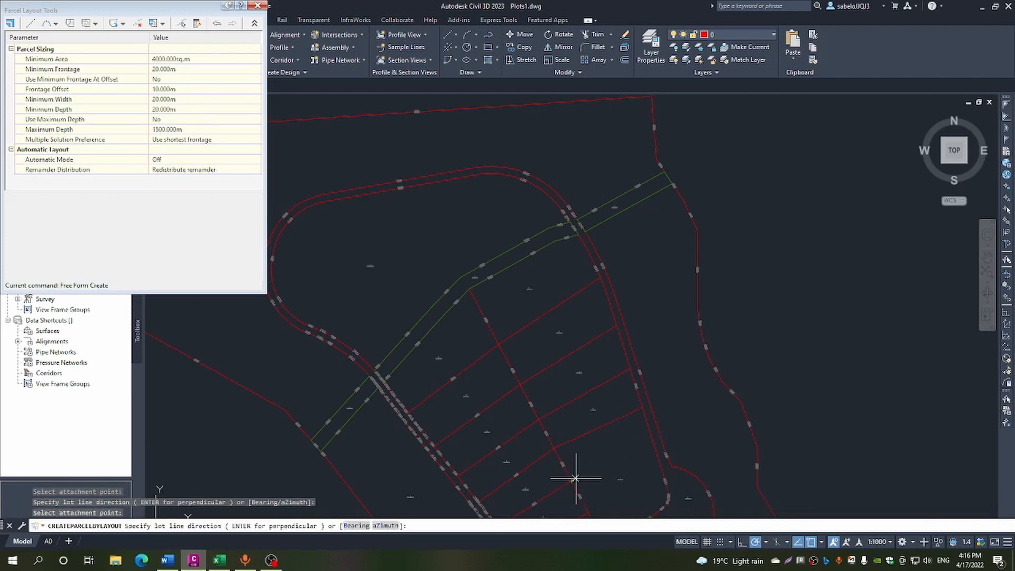
{"action": "left_click", "coordinate": [653, 444]}
{"action": "scroll", "coordinate": [640, 465], "scroll_direction": "down", "scroll_amount": 4}
{"action": "scroll", "coordinate": [639, 475], "scroll_direction": "up", "scroll_amount": 4}
{"action": "left_click", "coordinate": [585, 471]}
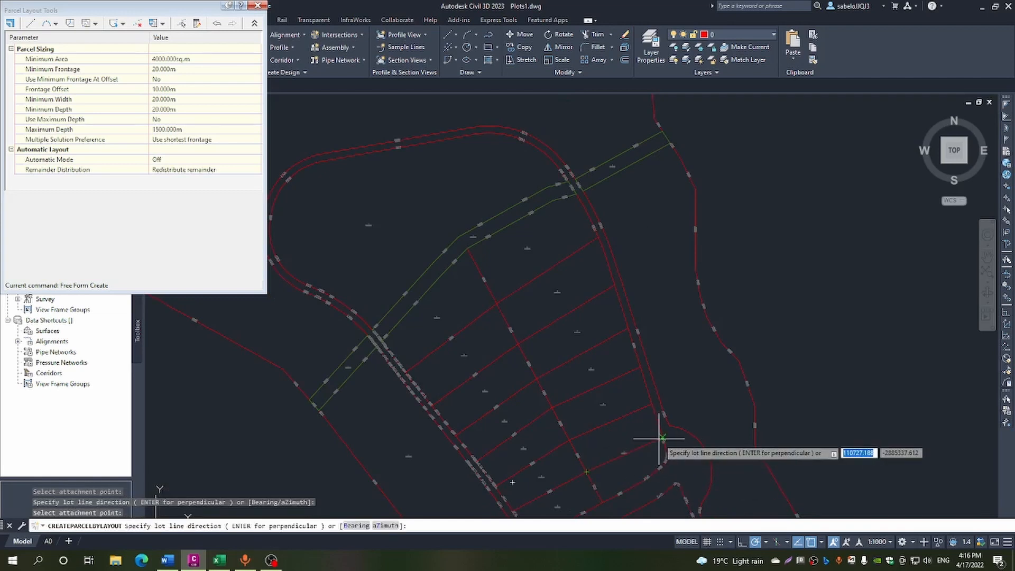
{"action": "scroll", "coordinate": [662, 438], "scroll_direction": "up", "scroll_amount": 4}
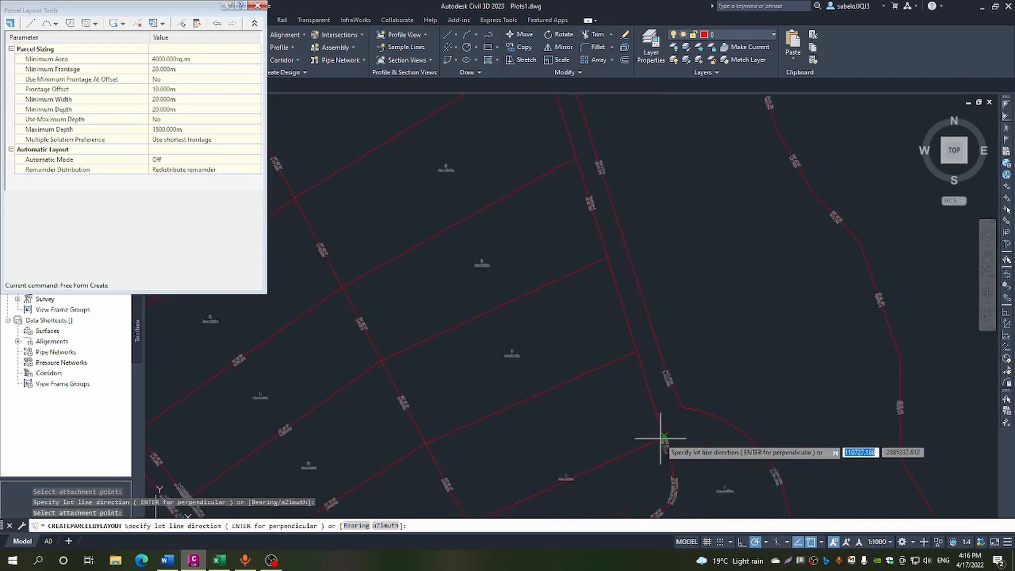
{"action": "left_click", "coordinate": [664, 438]}
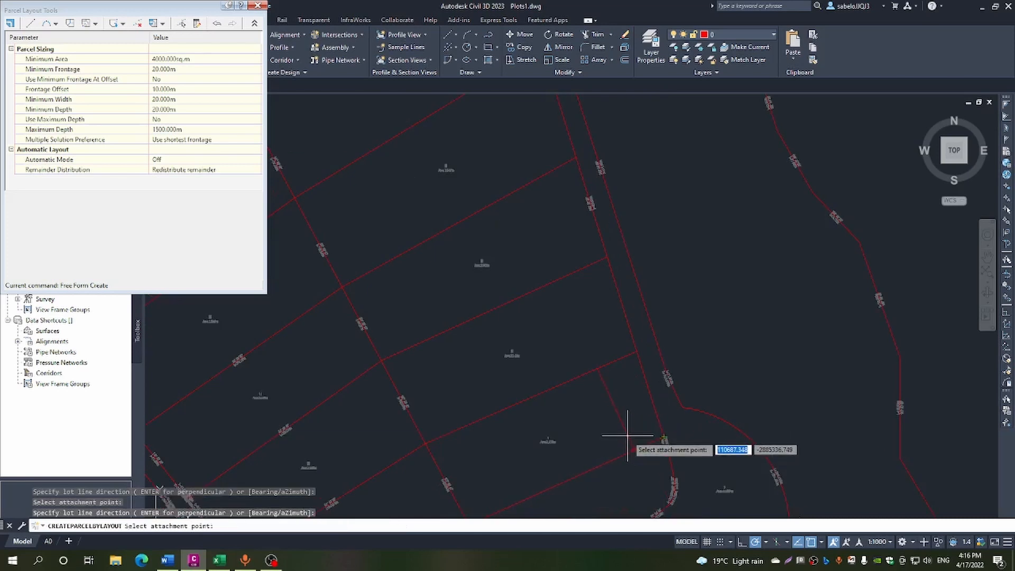
{"action": "key", "text": "Escape"}
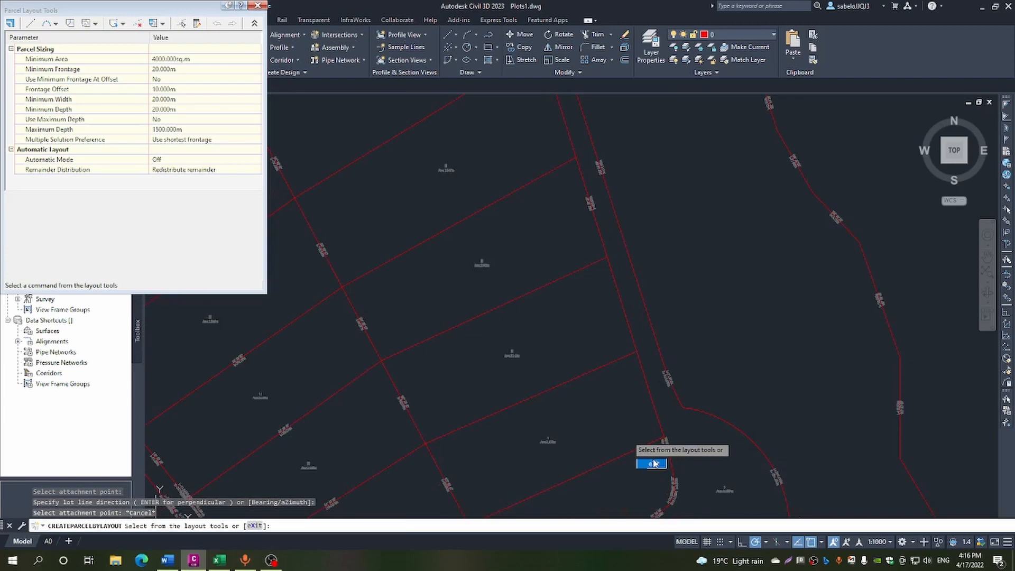
{"action": "key", "text": "Escape"}
{"action": "type", "text": "x"}
{"action": "key", "text": "Return"}
Examine the lots and area labels of the subdivided central block and the undivided parcels south of the road.
{"action": "scroll", "coordinate": [566, 403], "scroll_direction": "down", "scroll_amount": 5}
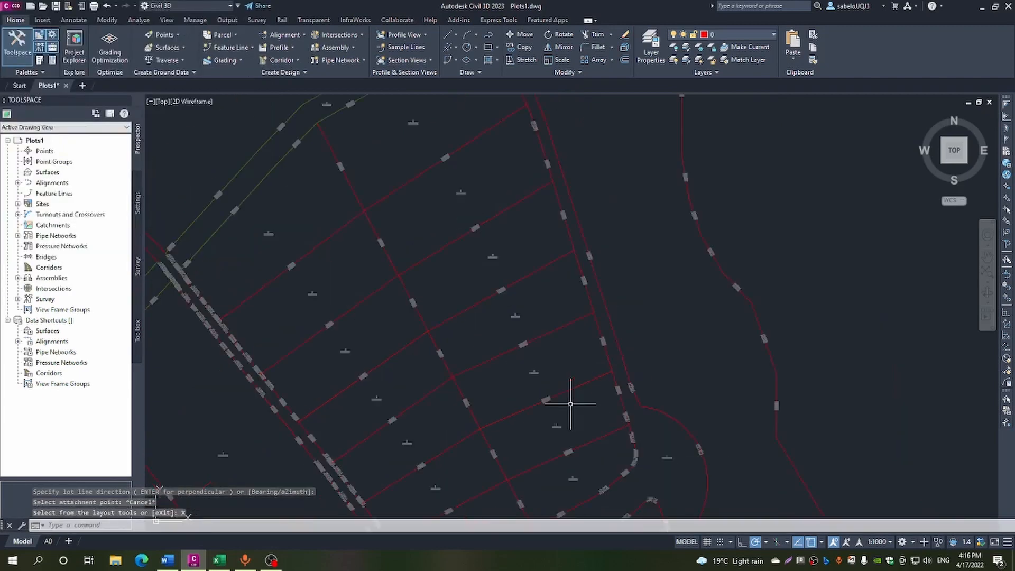
{"action": "scroll", "coordinate": [553, 449], "scroll_direction": "up", "scroll_amount": 6}
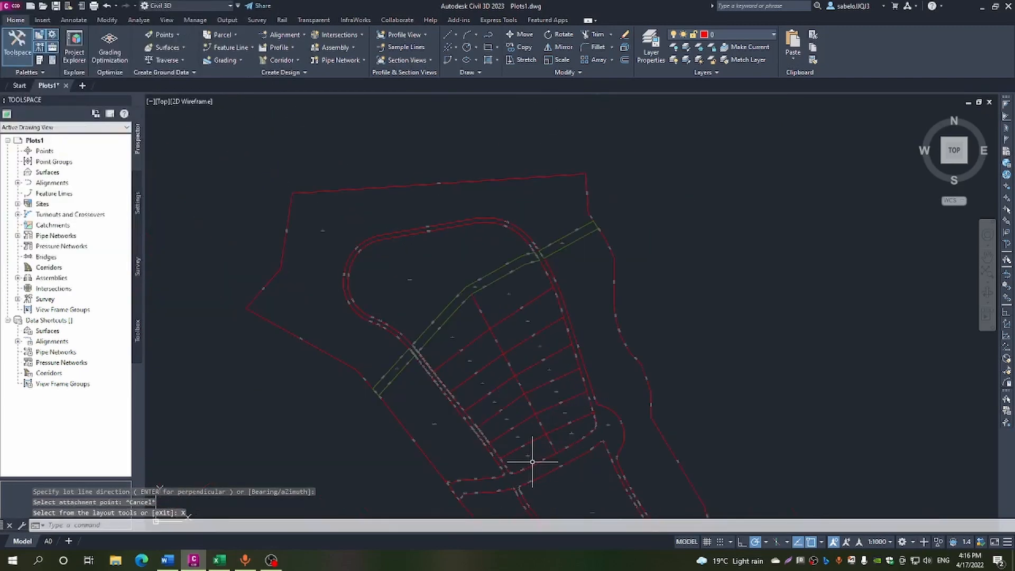
{"action": "scroll", "coordinate": [486, 423], "scroll_direction": "up", "scroll_amount": 4}
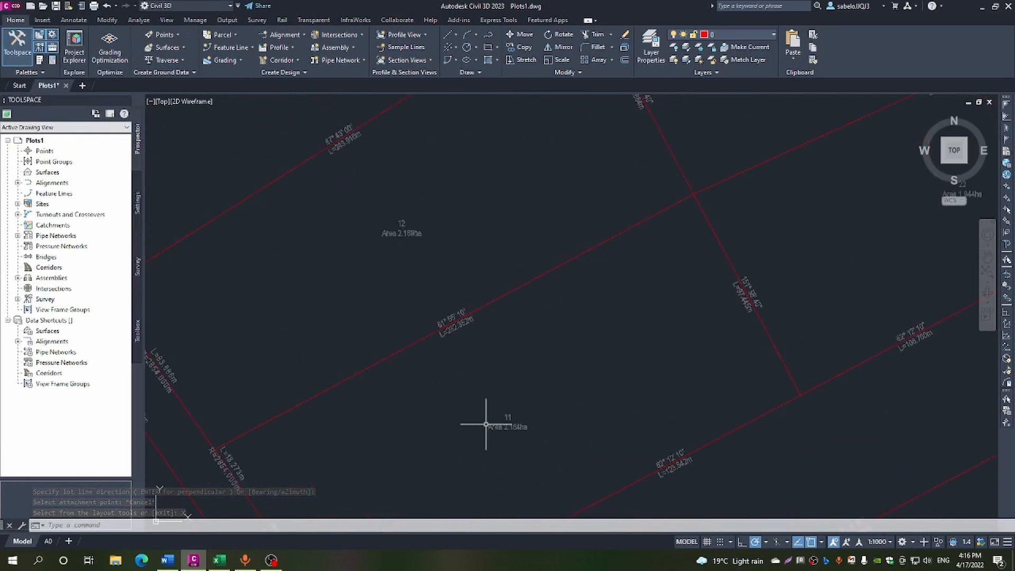
{"action": "scroll", "coordinate": [486, 423], "scroll_direction": "down", "scroll_amount": 4}
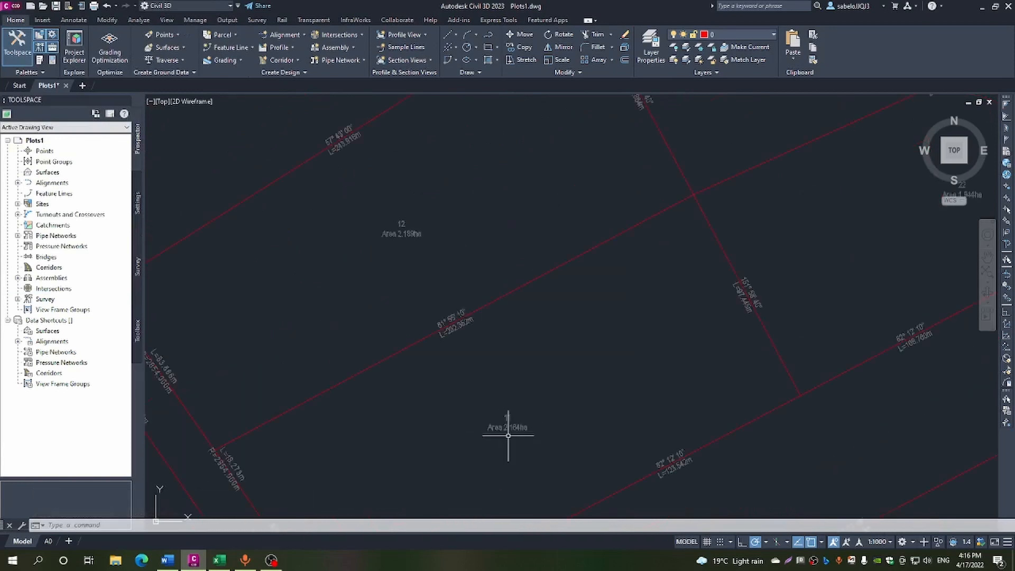
{"action": "scroll", "coordinate": [502, 436], "scroll_direction": "up", "scroll_amount": 5}
{"action": "scroll", "coordinate": [509, 436], "scroll_direction": "down", "scroll_amount": 5}
{"action": "scroll", "coordinate": [509, 436], "scroll_direction": "up", "scroll_amount": 3}
{"action": "scroll", "coordinate": [509, 435], "scroll_direction": "down", "scroll_amount": 2}
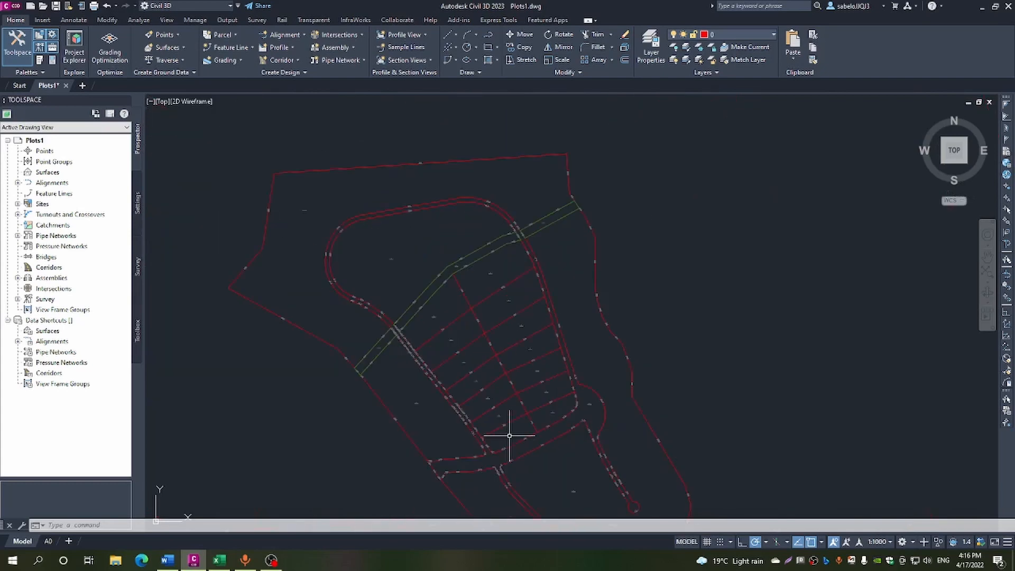
{"action": "scroll", "coordinate": [509, 436], "scroll_direction": "down", "scroll_amount": 2}
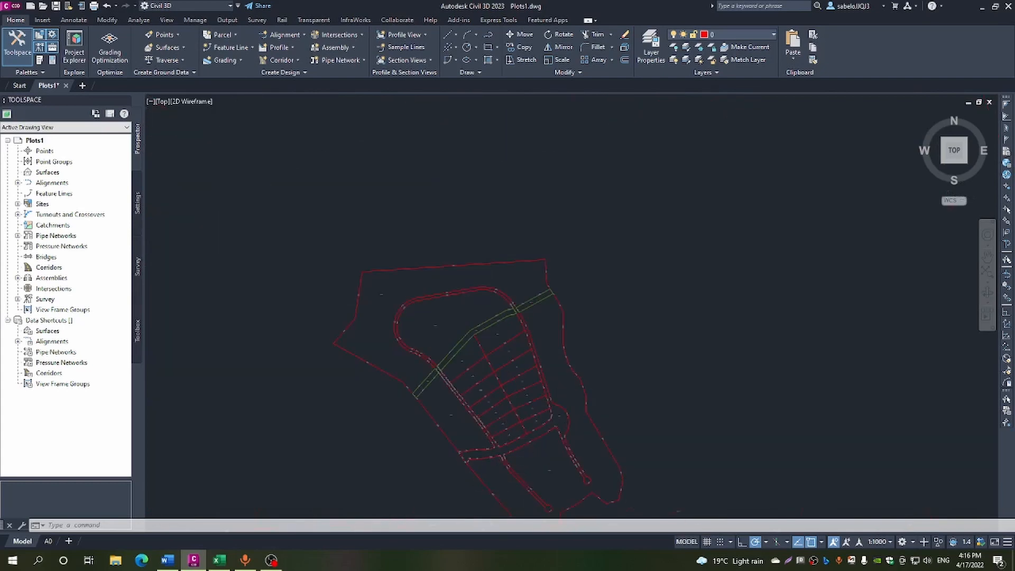
{"action": "scroll", "coordinate": [500, 486], "scroll_direction": "up", "scroll_amount": 6}
{"action": "scroll", "coordinate": [500, 486], "scroll_direction": "down", "scroll_amount": 5}
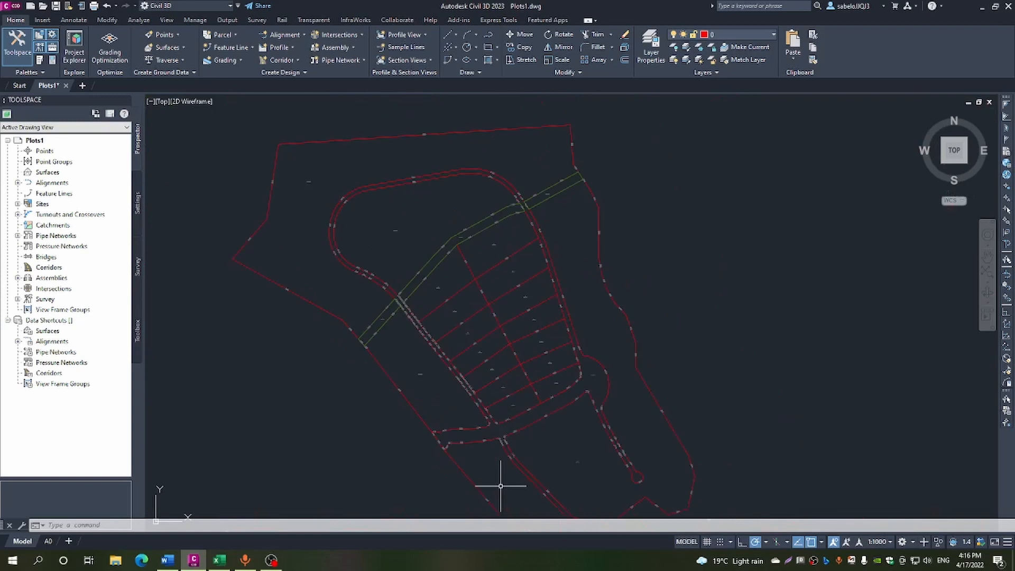
{"action": "scroll", "coordinate": [523, 481], "scroll_direction": "down", "scroll_amount": 2}
{"action": "scroll", "coordinate": [519, 500], "scroll_direction": "up", "scroll_amount": 5}
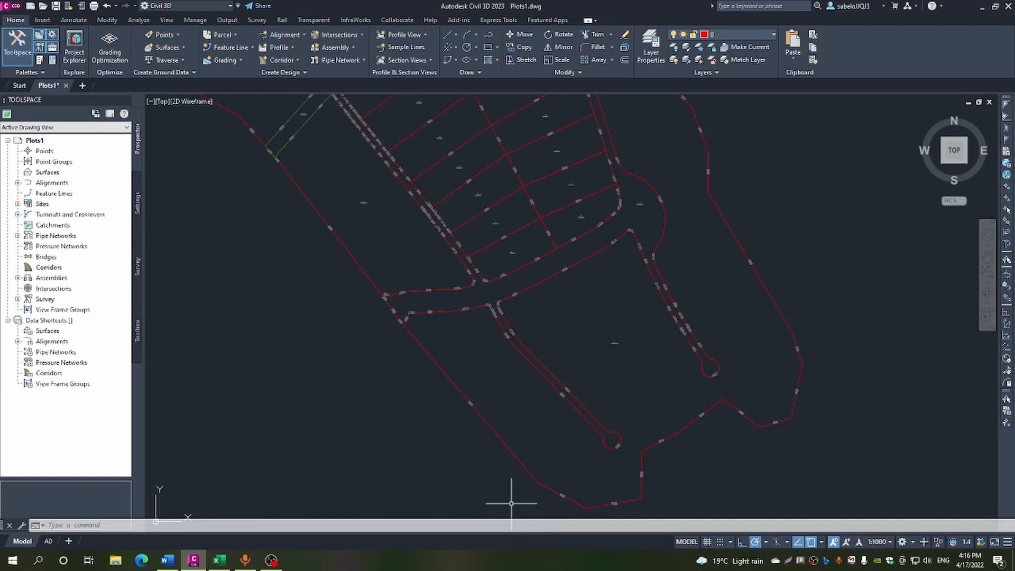
{"action": "scroll", "coordinate": [495, 389], "scroll_direction": "up", "scroll_amount": 2}
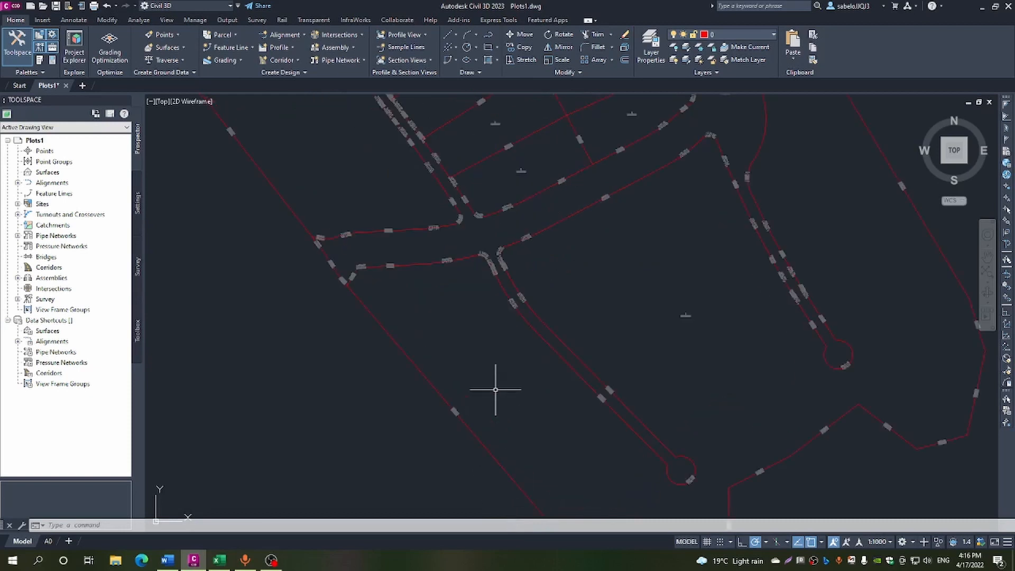
{"action": "scroll", "coordinate": [495, 389], "scroll_direction": "down", "scroll_amount": 4}
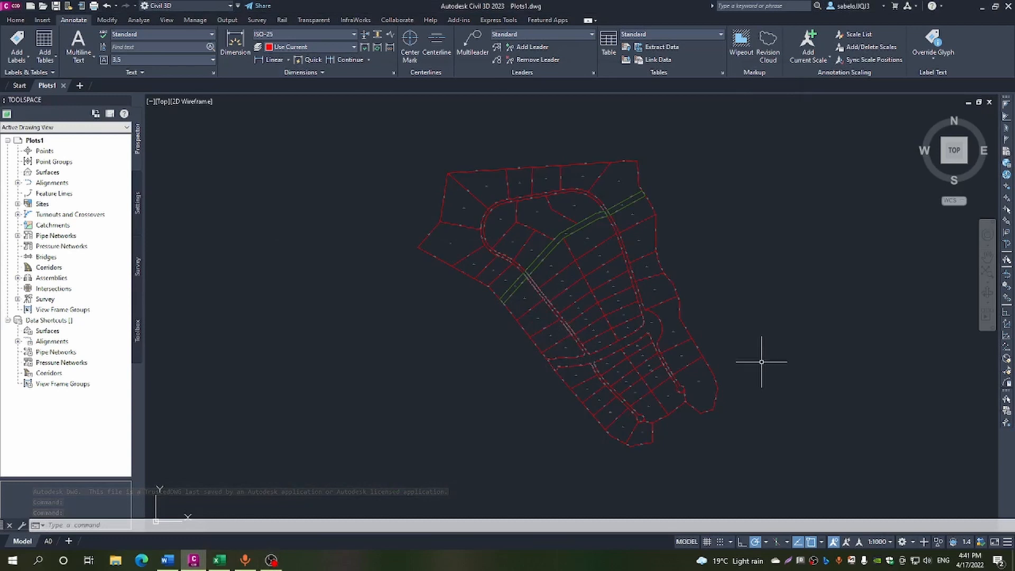
Start a parcel area table for the fully subdivided layout with the table style Number | Area | Perimeter | m2.
{"action": "scroll", "coordinate": [761, 365], "scroll_direction": "up", "scroll_amount": 2}
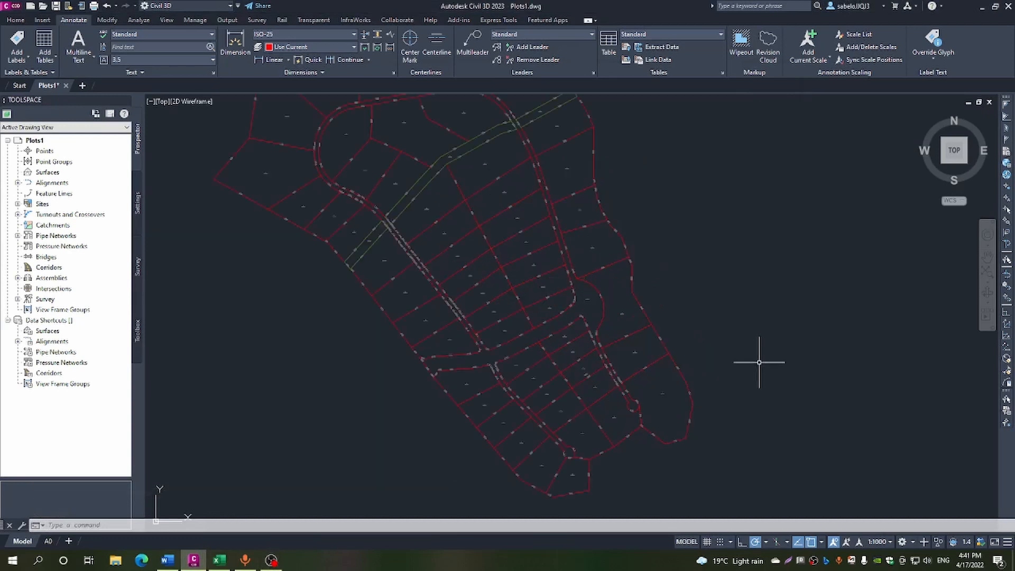
{"action": "scroll", "coordinate": [759, 362], "scroll_direction": "down", "scroll_amount": 2}
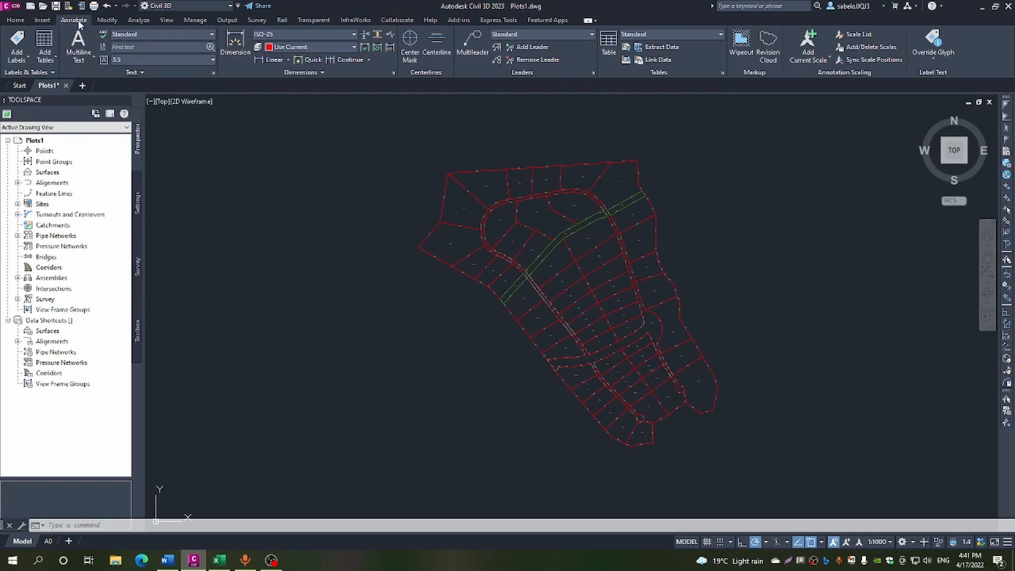
{"action": "left_click", "coordinate": [52, 56]}
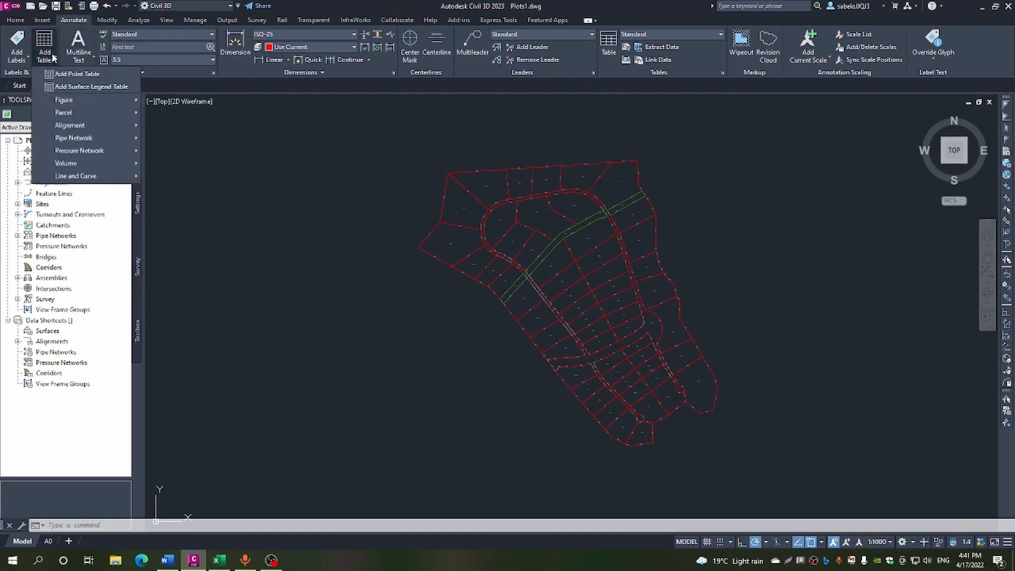
{"action": "mouse_move", "coordinate": [90, 113]}
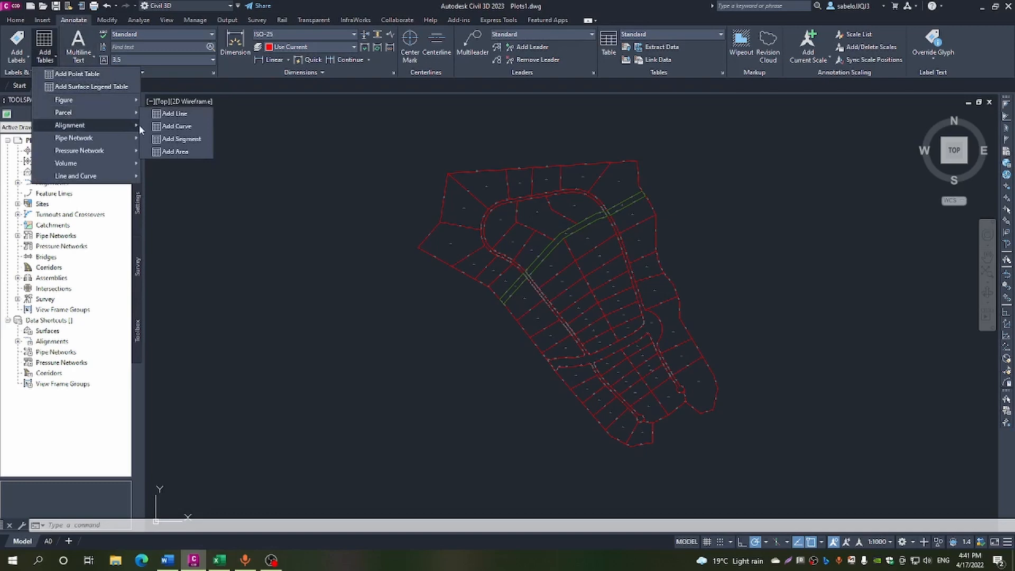
{"action": "left_click", "coordinate": [179, 152]}
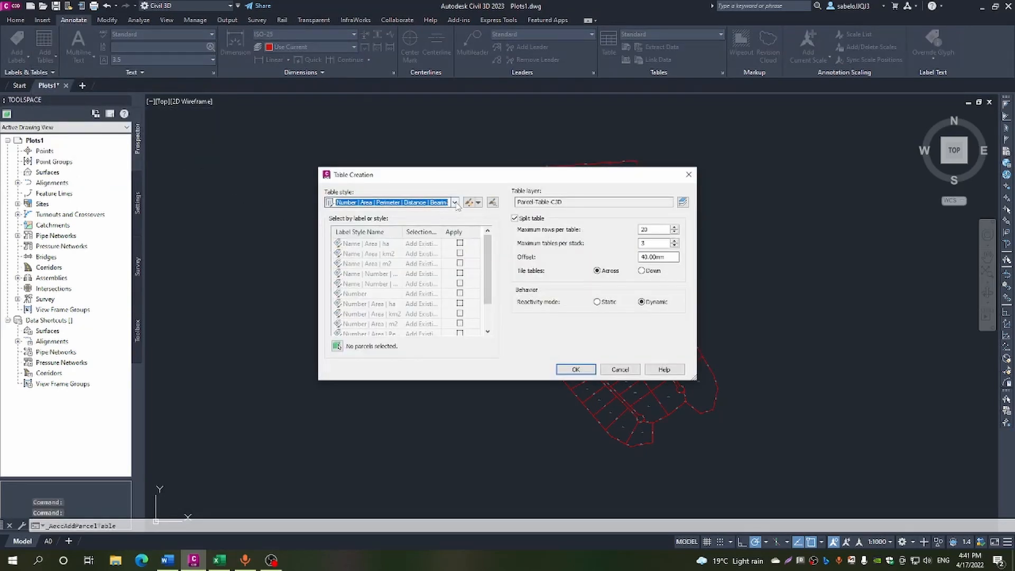
{"action": "left_click", "coordinate": [455, 203]}
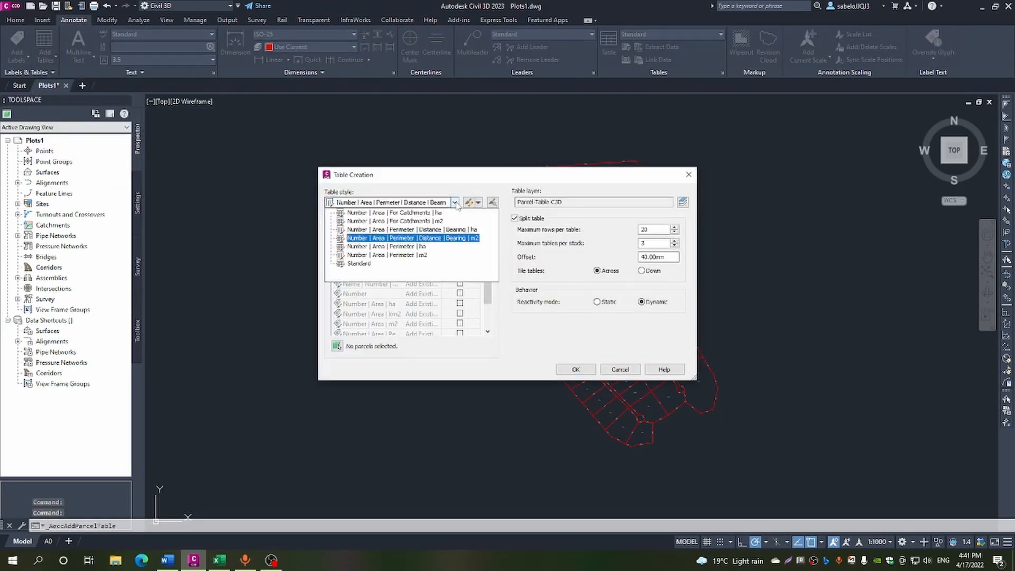
{"action": "left_click", "coordinate": [418, 256]}
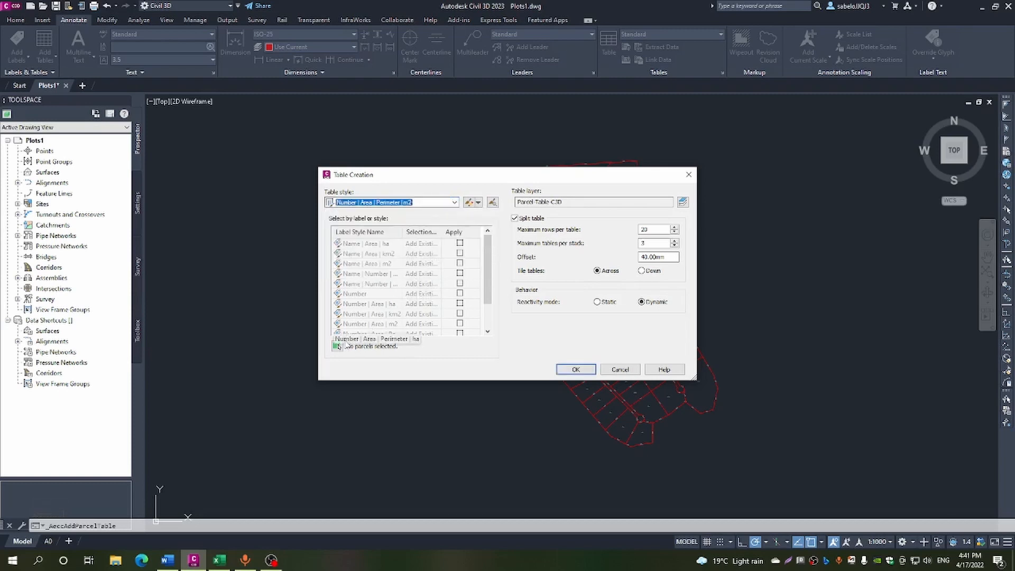
Select all parcels of the layout for the dynamic, split area table and place it in the empty space east of the site.
{"action": "left_click", "coordinate": [340, 346]}
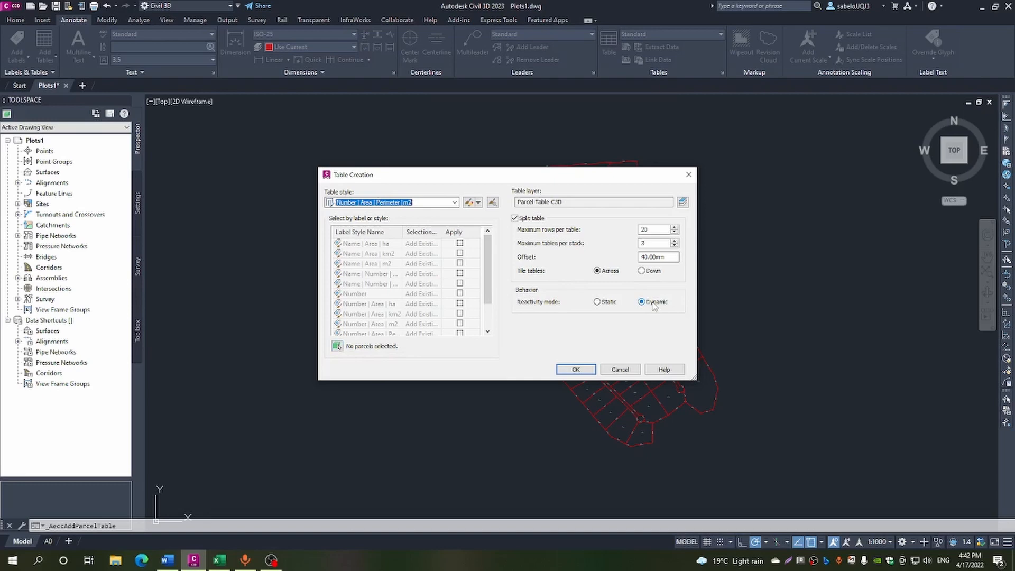
{"action": "left_click", "coordinate": [337, 346]}
{"action": "left_click", "coordinate": [395, 131]}
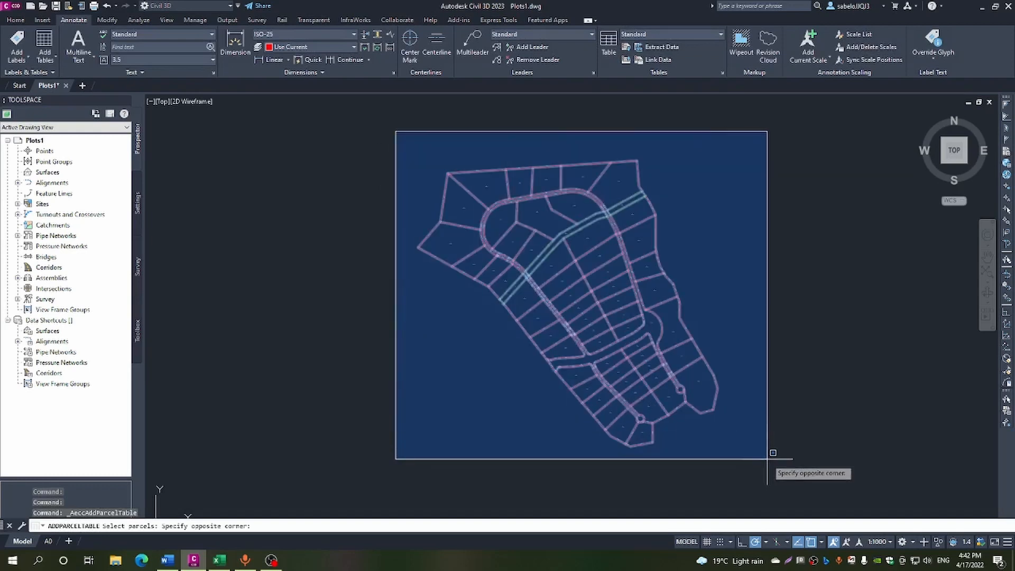
{"action": "left_click", "coordinate": [767, 455]}
{"action": "key", "text": "Return"}
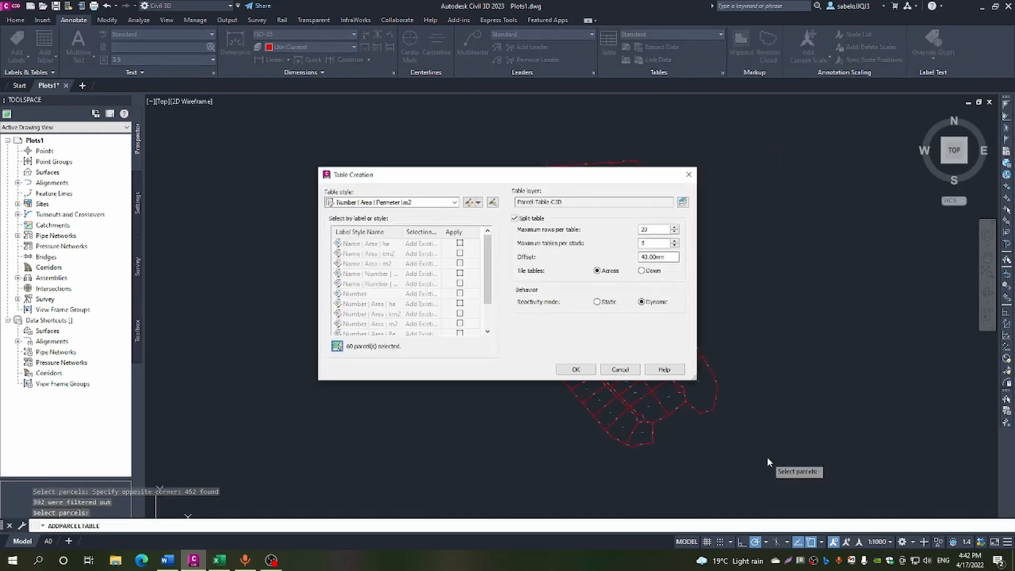
{"action": "left_click", "coordinate": [580, 373]}
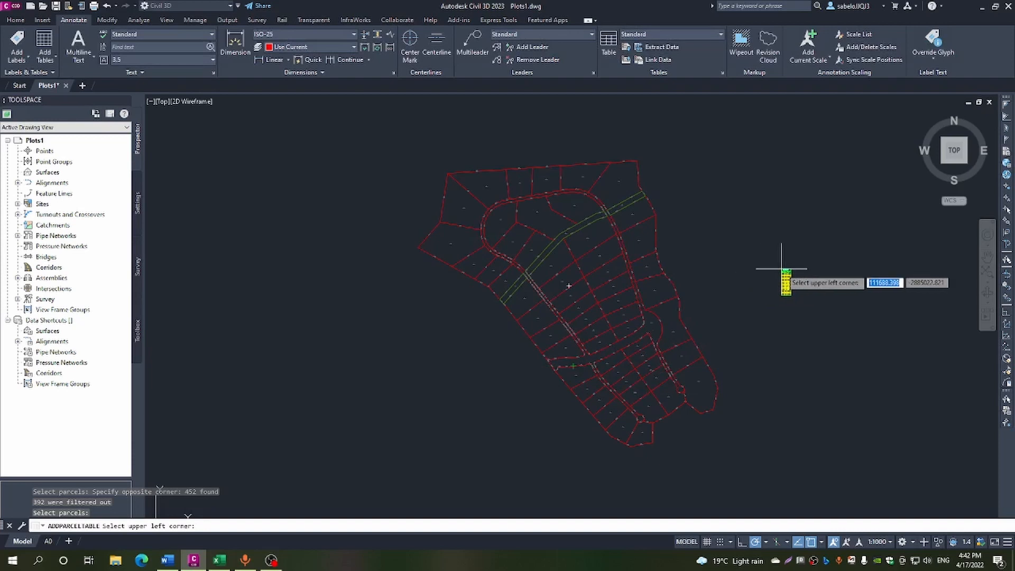
{"action": "left_click", "coordinate": [781, 269]}
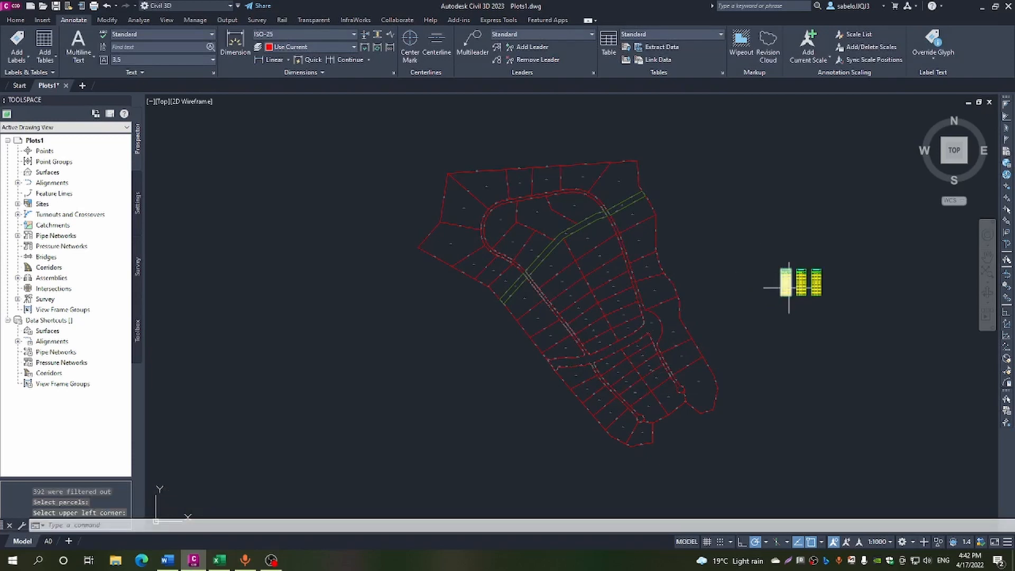
Examine the parcel number, area and perimeter columns of the three placed parcel tables.
{"action": "scroll", "coordinate": [851, 257], "scroll_direction": "up", "scroll_amount": 5}
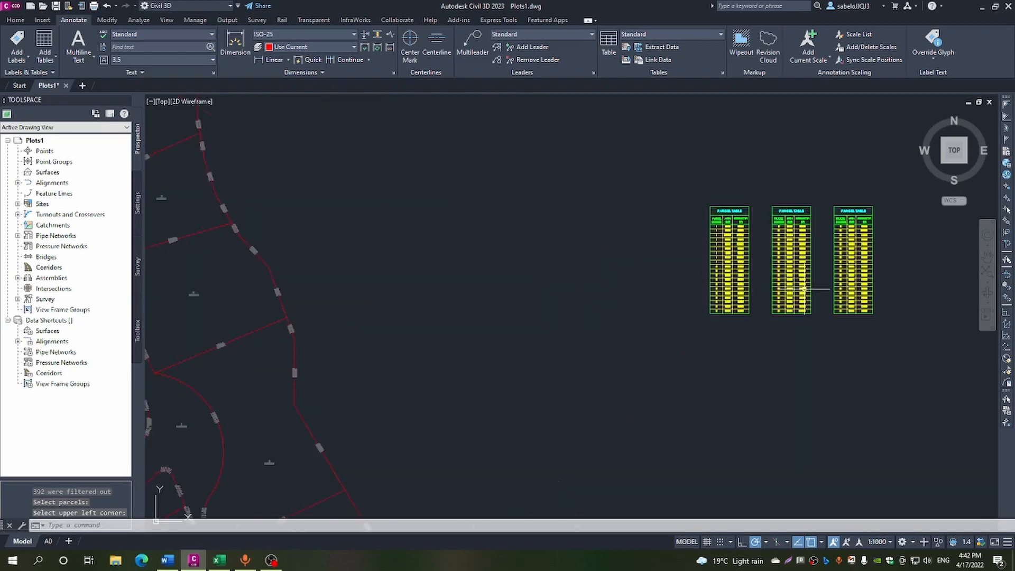
{"action": "scroll", "coordinate": [928, 202], "scroll_direction": "up", "scroll_amount": 4}
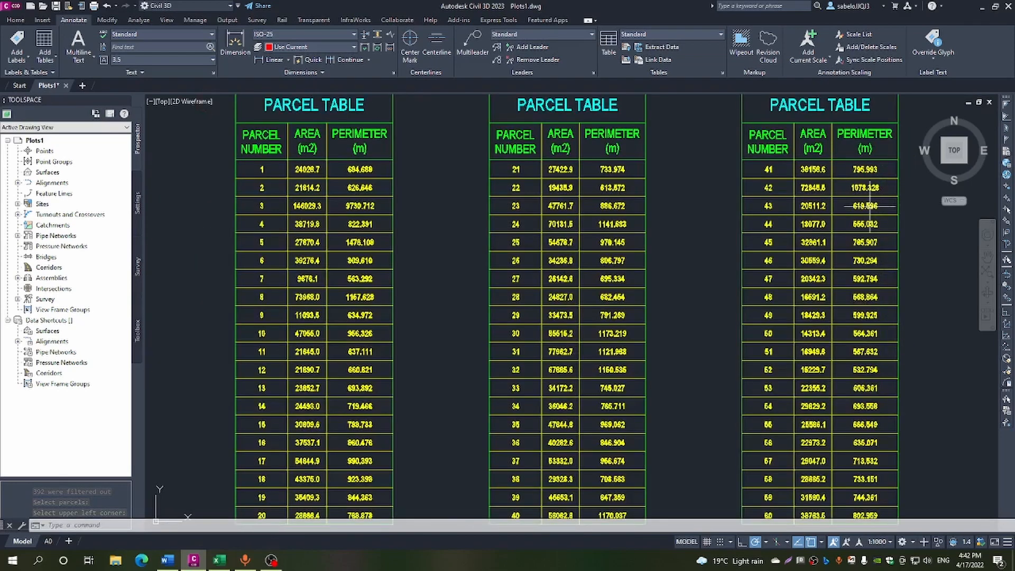
{"action": "scroll", "coordinate": [394, 267], "scroll_direction": "down", "scroll_amount": 4}
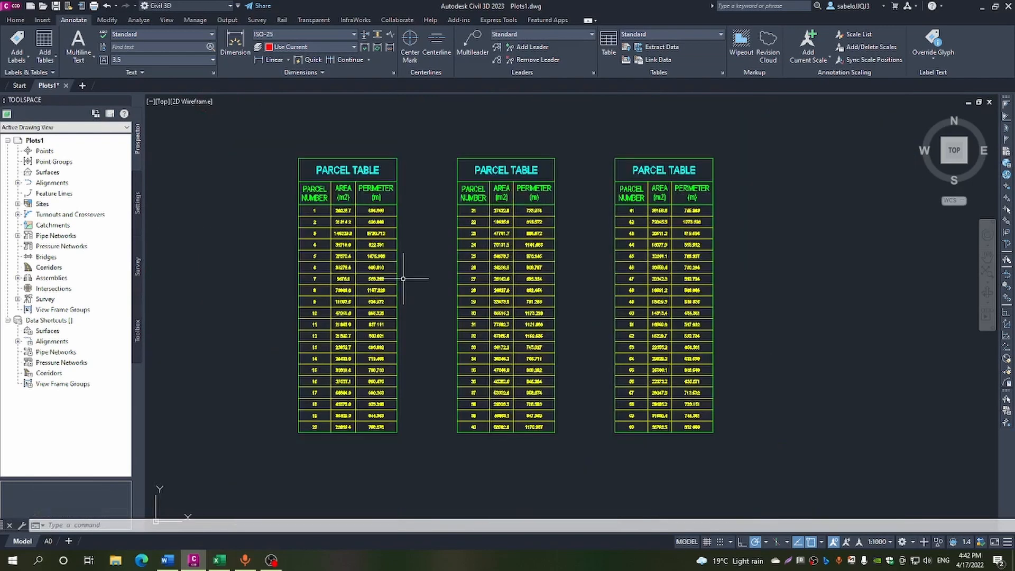
{"action": "scroll", "coordinate": [394, 267], "scroll_direction": "up", "scroll_amount": 5}
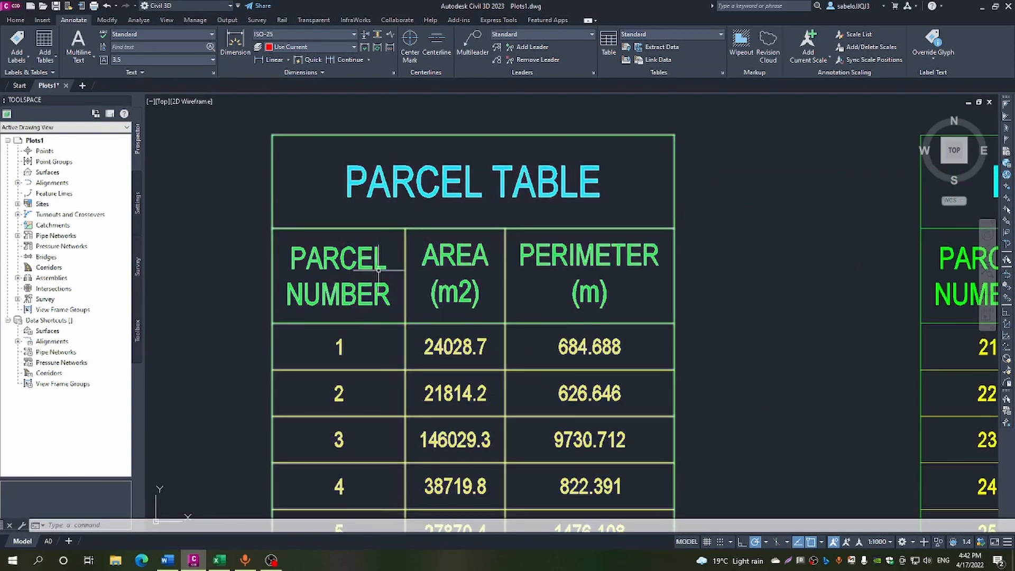
{"action": "scroll", "coordinate": [370, 296], "scroll_direction": "up", "scroll_amount": 2}
{"action": "scroll", "coordinate": [391, 336], "scroll_direction": "up", "scroll_amount": 2}
{"action": "scroll", "coordinate": [391, 338], "scroll_direction": "down", "scroll_amount": 2}
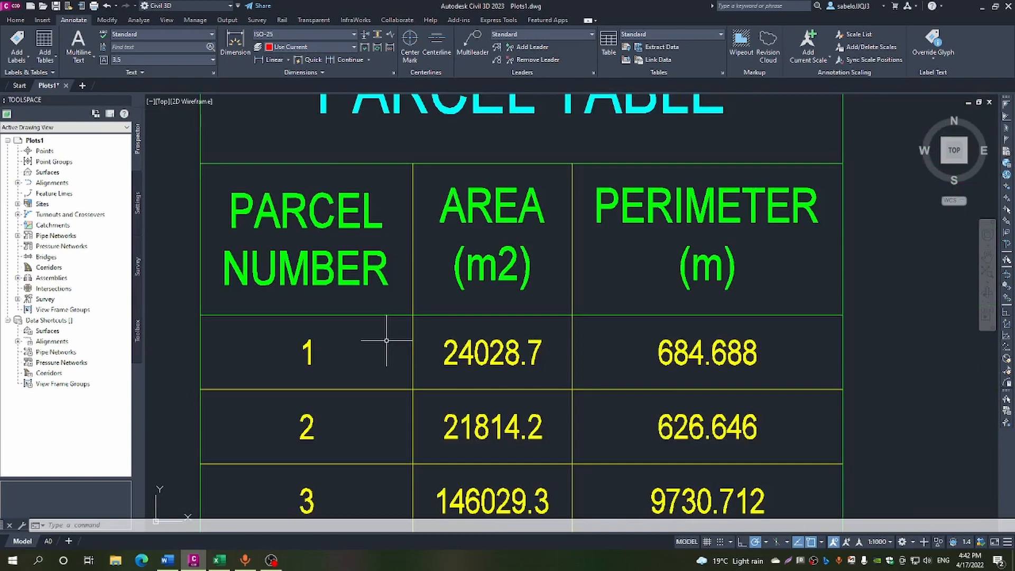
{"action": "scroll", "coordinate": [387, 339], "scroll_direction": "down", "scroll_amount": 2}
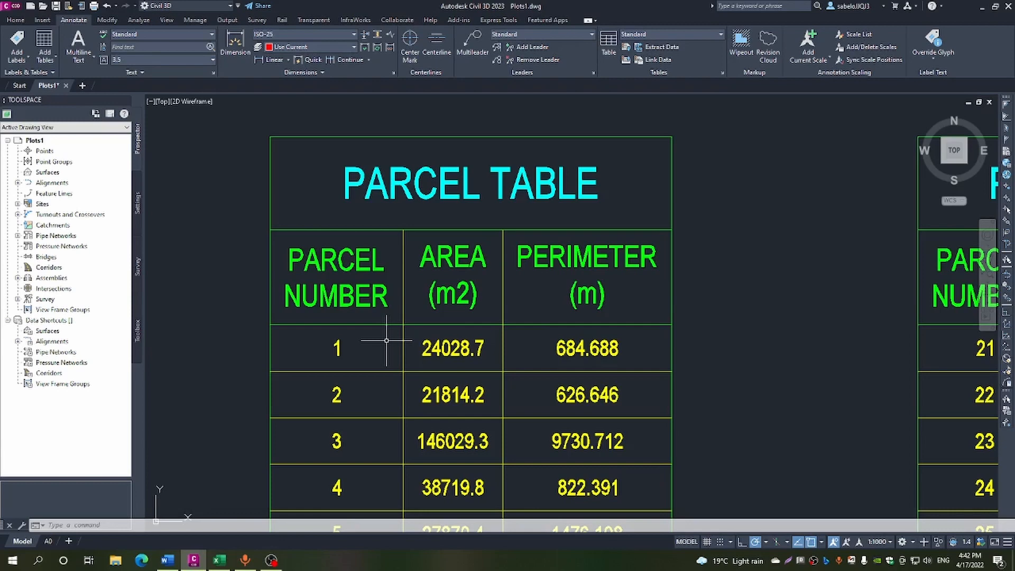
{"action": "scroll", "coordinate": [386, 341], "scroll_direction": "down", "scroll_amount": 2}
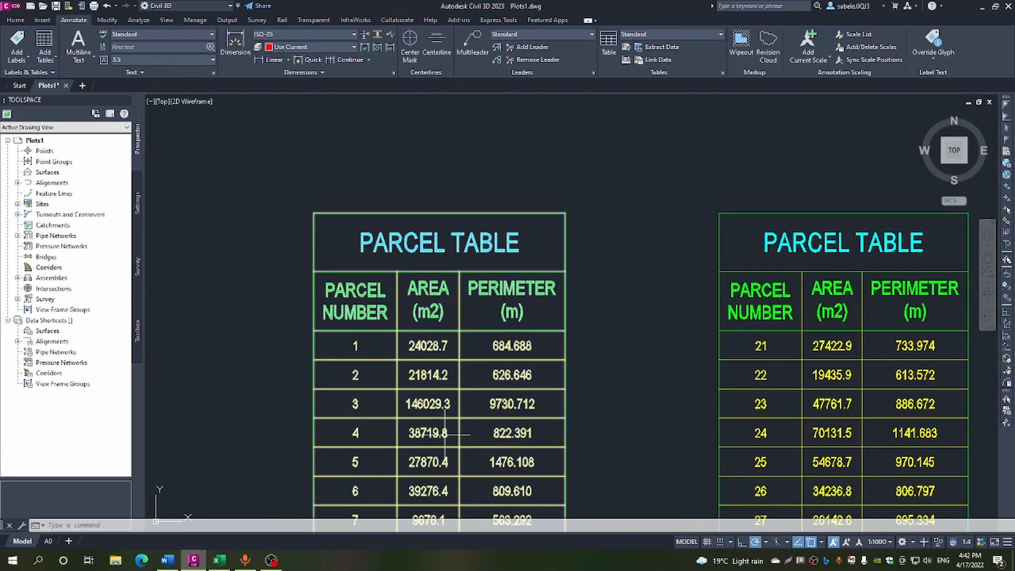
{"action": "scroll", "coordinate": [420, 442], "scroll_direction": "down", "scroll_amount": 10}
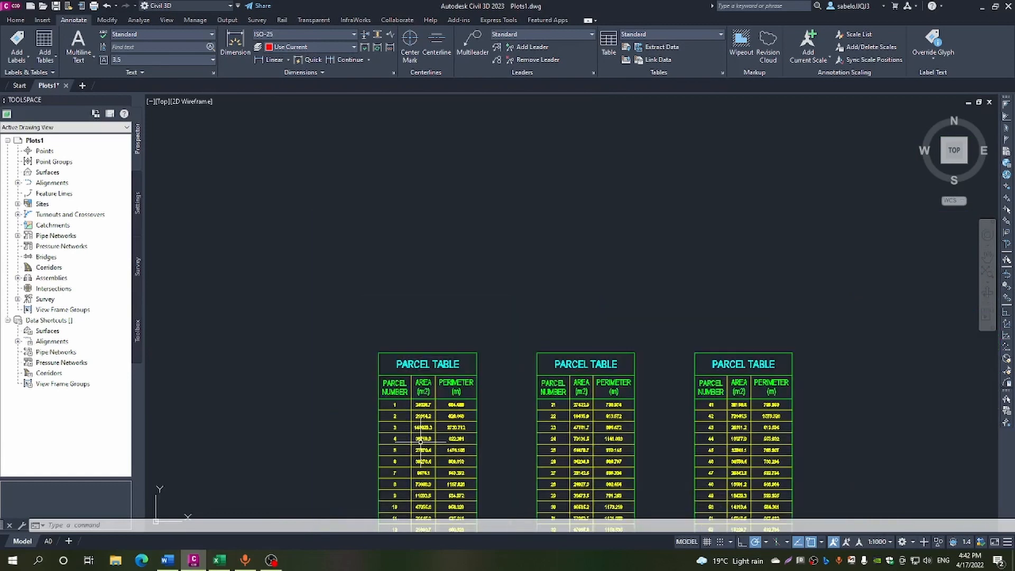
{"action": "scroll", "coordinate": [425, 491], "scroll_direction": "up", "scroll_amount": 8}
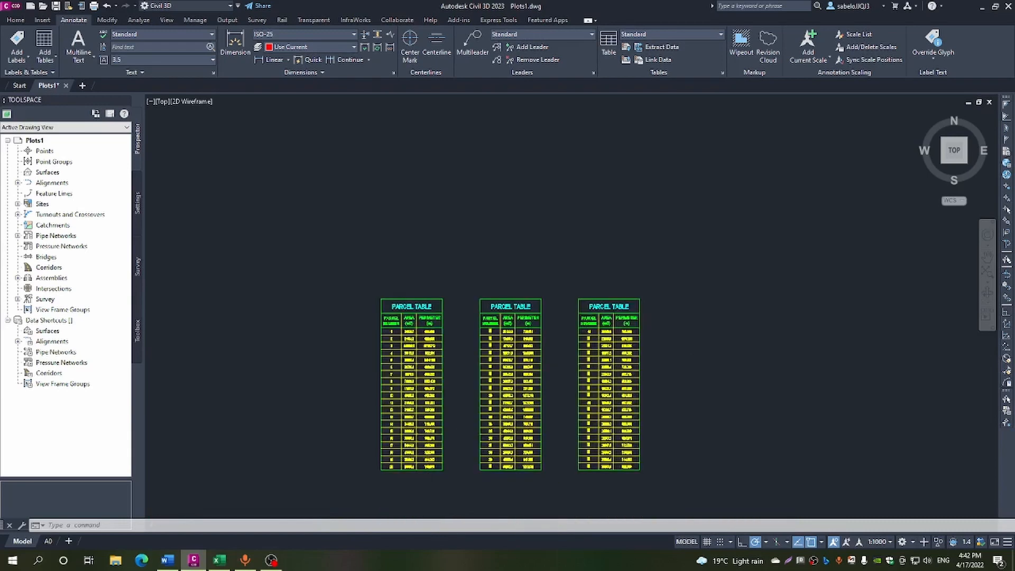
Review the whole subdivided layout together with the parcel tables beside it.
{"action": "scroll", "coordinate": [425, 494], "scroll_direction": "down", "scroll_amount": 7}
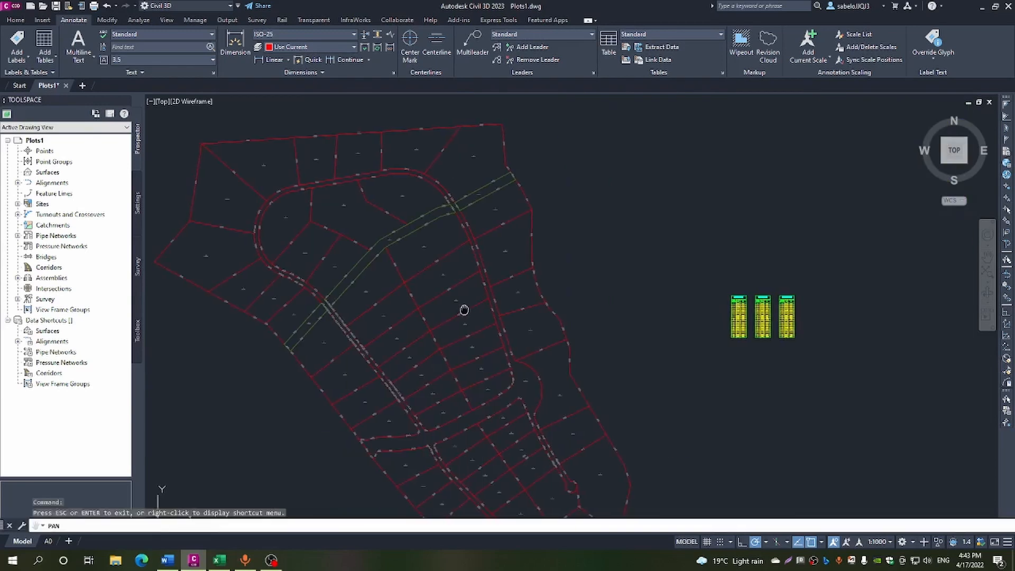
{"action": "middle_click_drag", "start_coordinate": [464, 311], "coordinate": [499, 293]}
{"action": "left_click_drag", "start_coordinate": [499, 292], "coordinate": [507, 274]}
{"action": "scroll", "coordinate": [509, 276], "scroll_direction": "down", "scroll_amount": 2}
{"action": "right_click", "coordinate": [585, 272]}
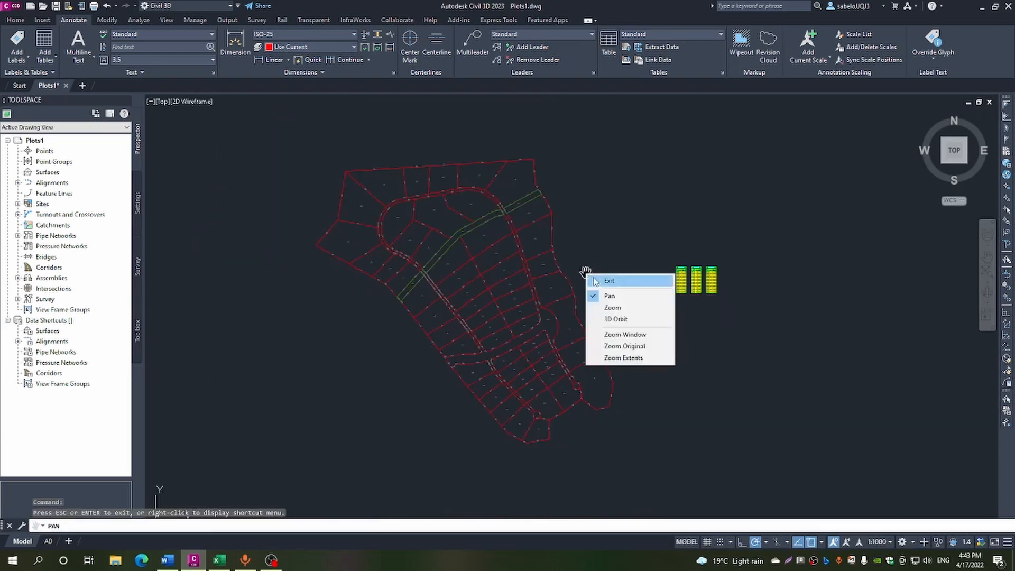
{"action": "left_click", "coordinate": [592, 276]}
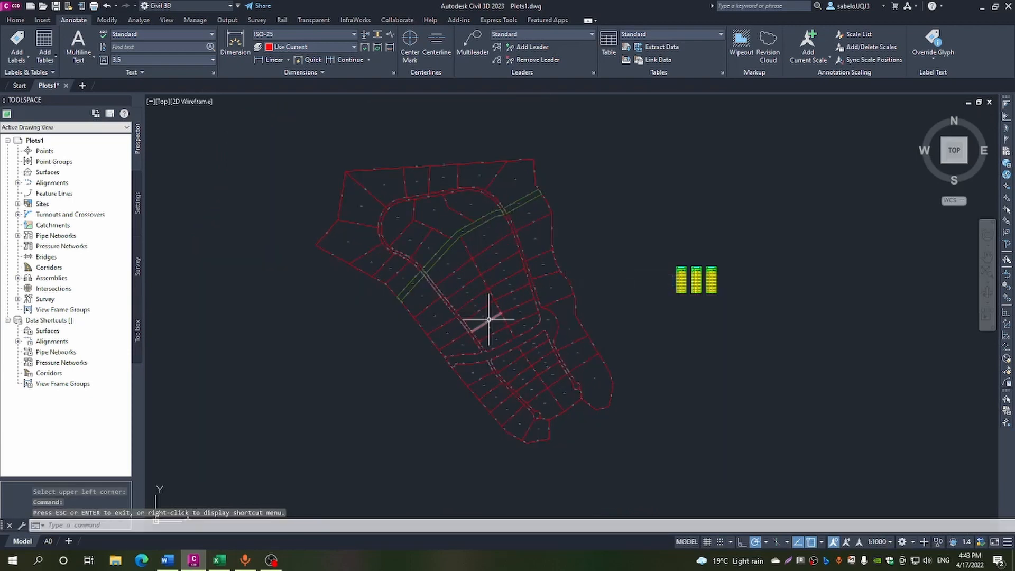